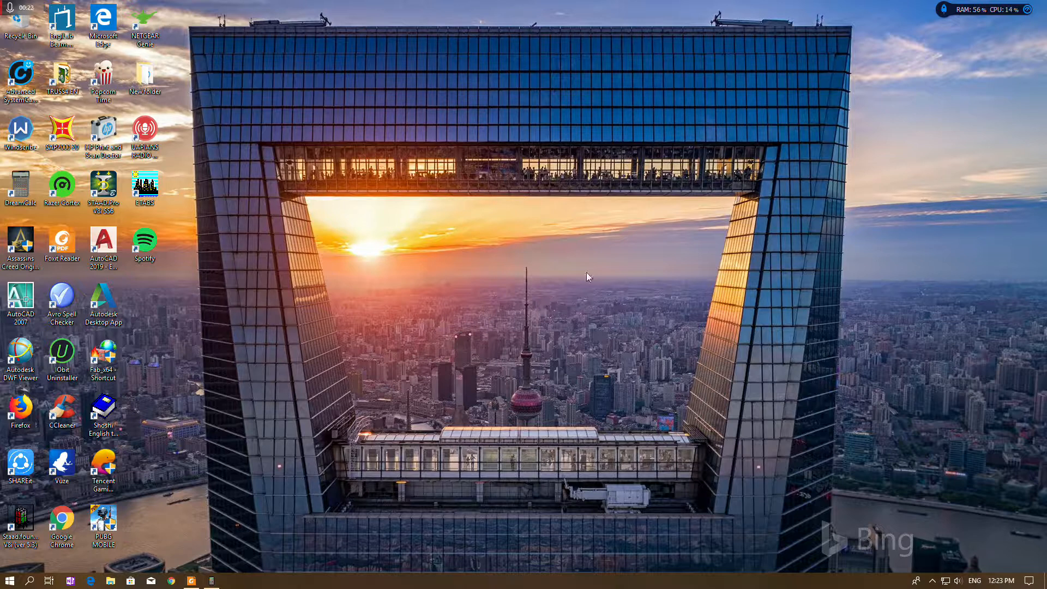
{"action": "right_click", "coordinate": [470, 339]}
{"action": "left_click", "coordinate": [495, 387]}
{"action": "right_click", "coordinate": [554, 284]}
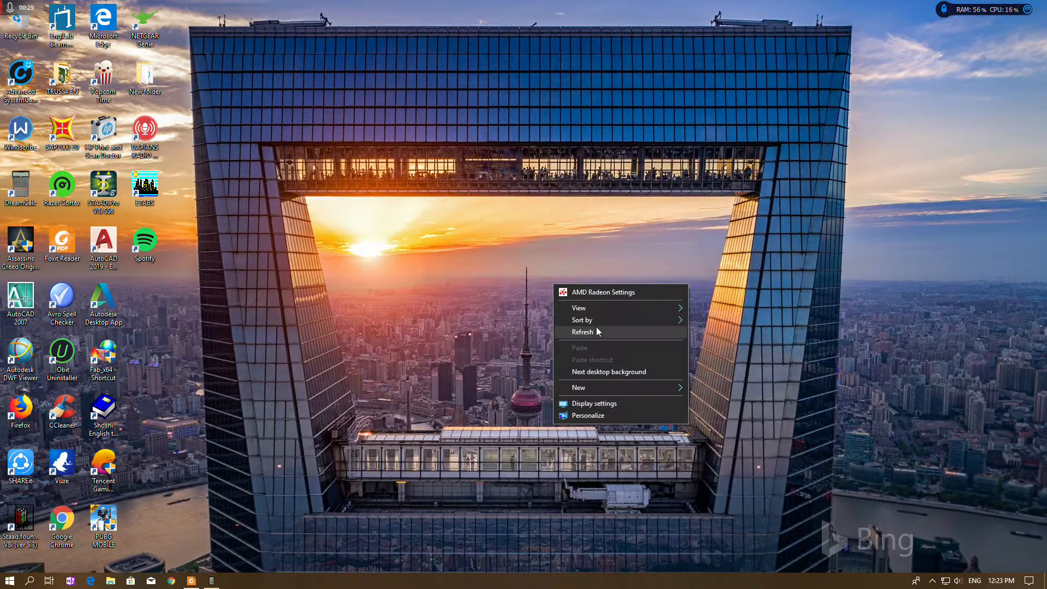
{"action": "left_click", "coordinate": [596, 333]}
- After viewing the plan sketch PDF in Foxit Reader, launch ETABS and create a new model without initializing it from an existing .edb file
{"action": "left_click", "coordinate": [190, 582]}
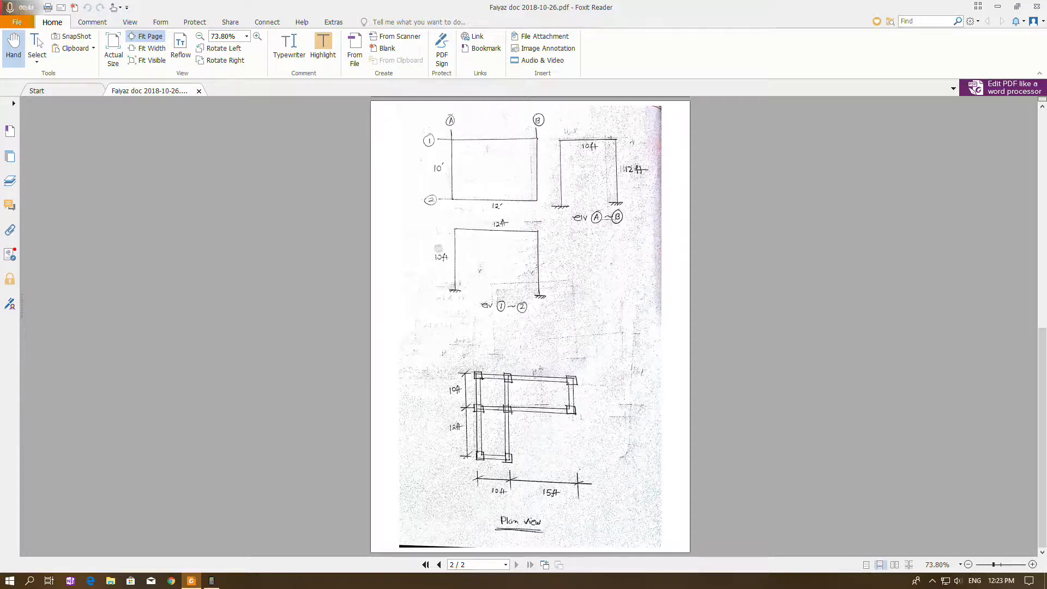
{"action": "left_click", "coordinate": [999, 5]}
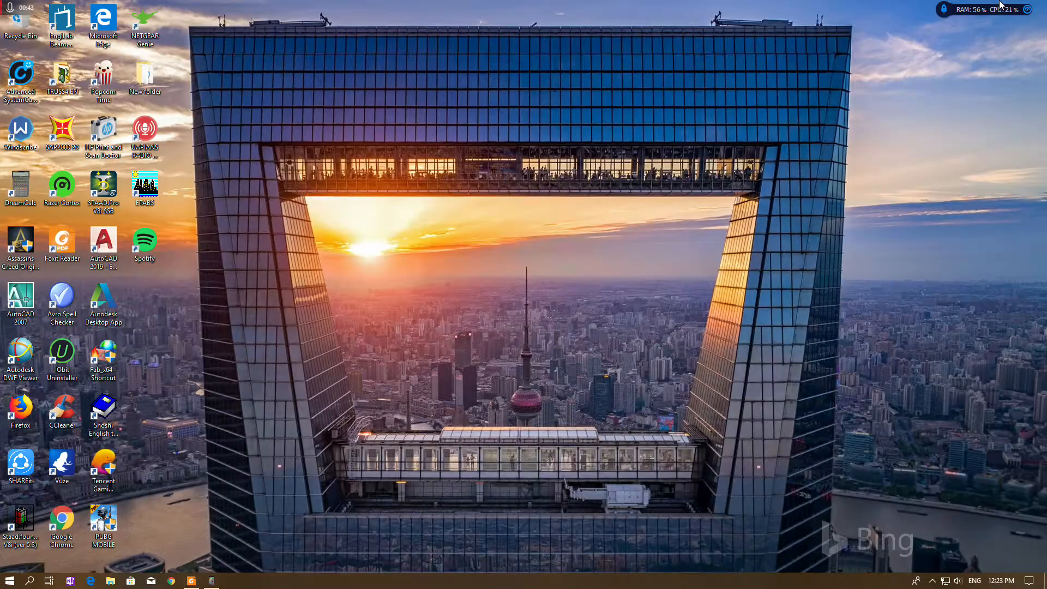
{"action": "double_click", "coordinate": [146, 186]}
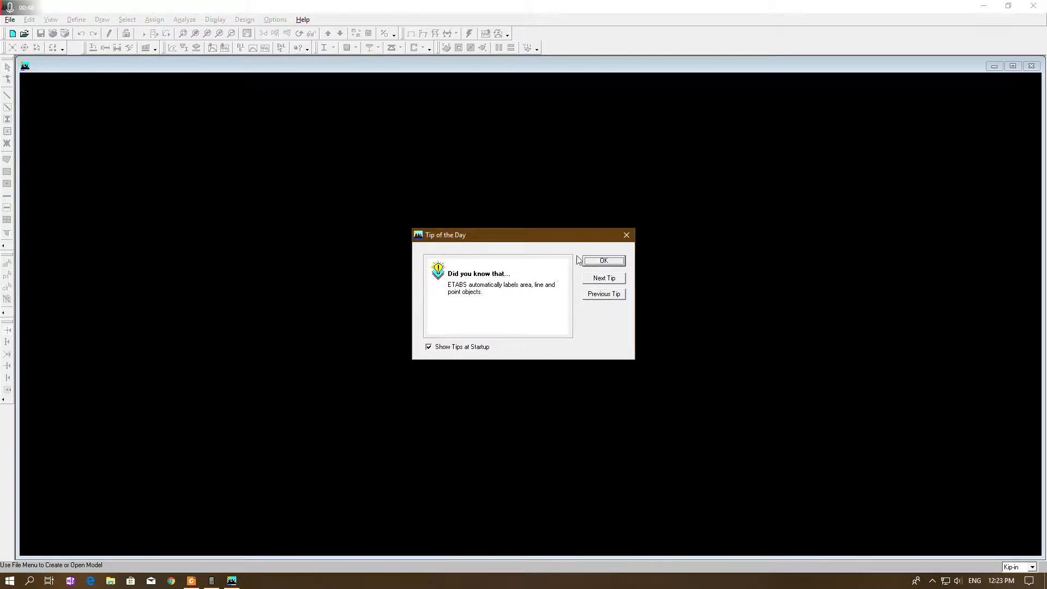
{"action": "left_click", "coordinate": [594, 262]}
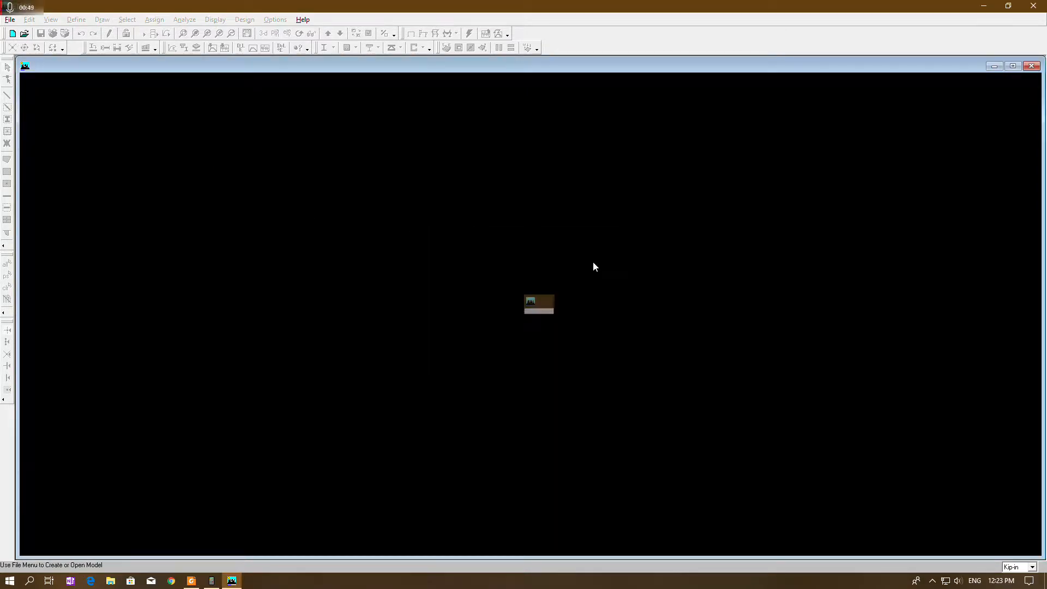
{"action": "left_click", "coordinate": [9, 19]}
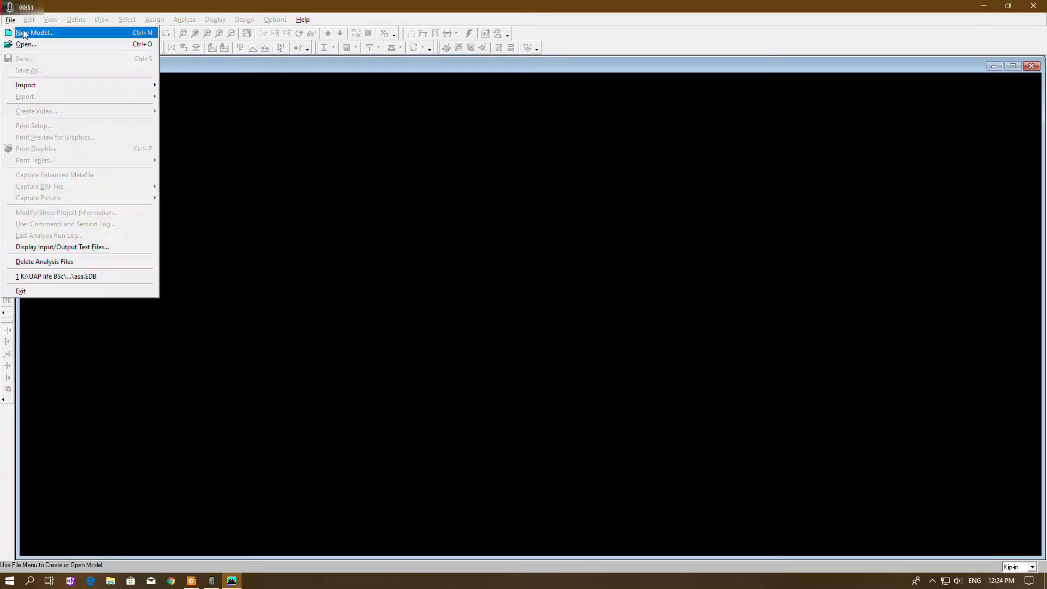
{"action": "left_click", "coordinate": [24, 33]}
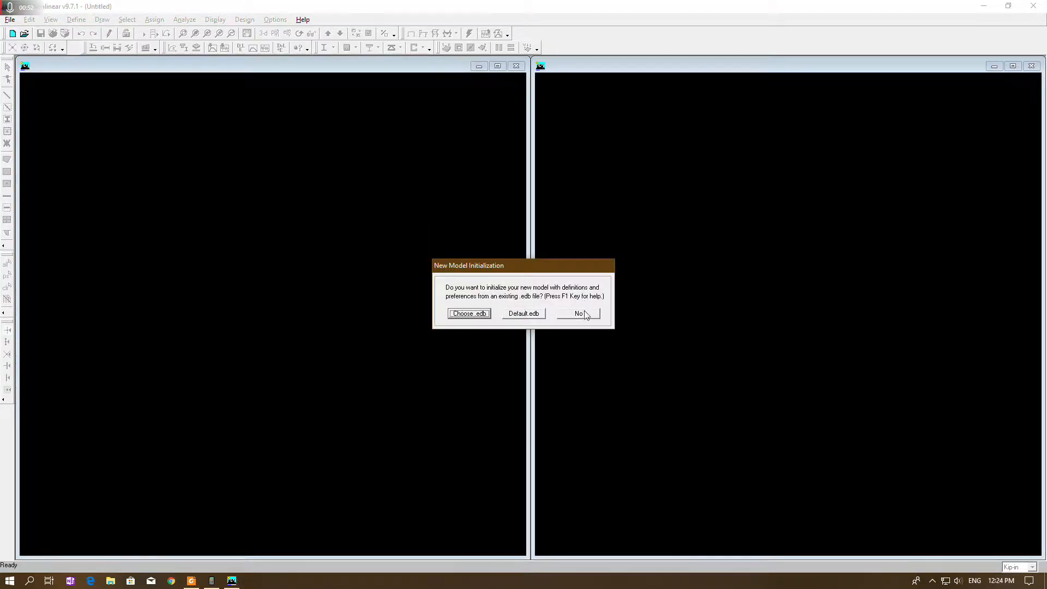
{"action": "left_click", "coordinate": [584, 315]}
- Set the number of grid lines to 3 in both the X and Y directions, following the PDF plan sketch
{"action": "left_click", "coordinate": [191, 580]}
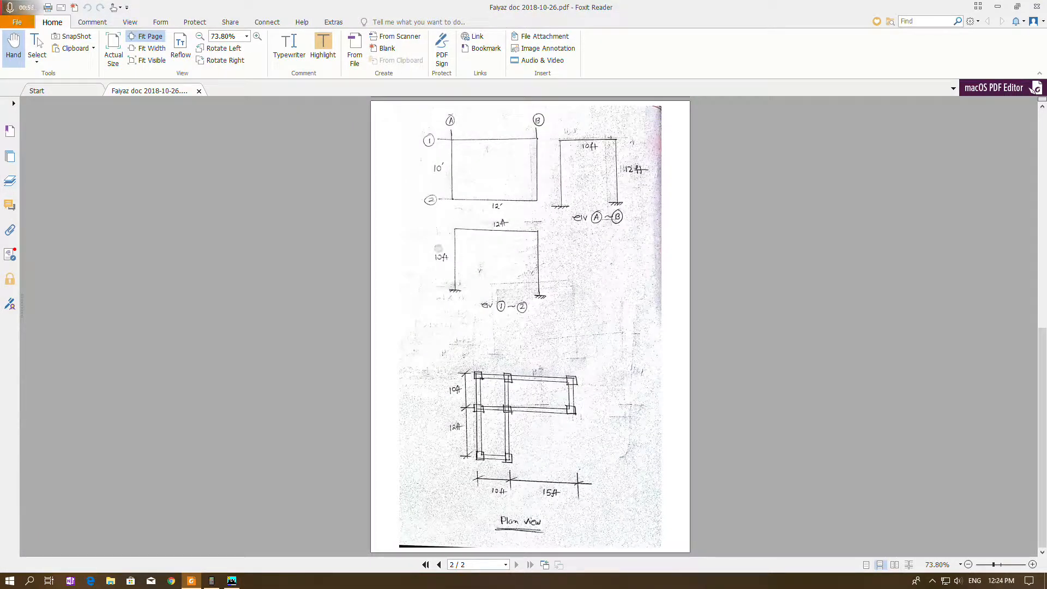
{"action": "left_click", "coordinate": [998, 6]}
{"action": "double_click", "coordinate": [482, 221]}
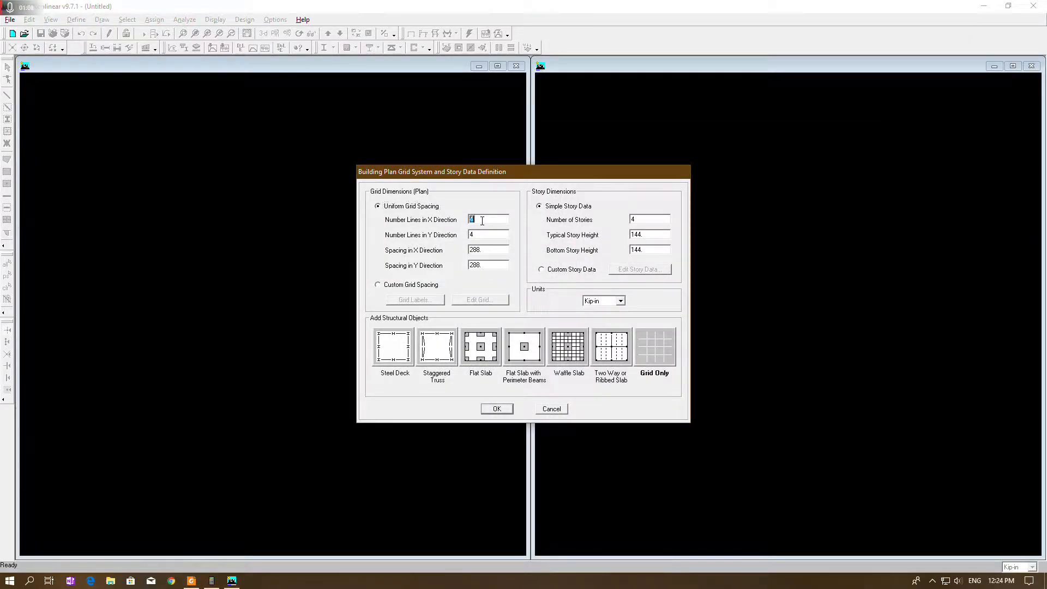
{"action": "left_click", "coordinate": [191, 580]}
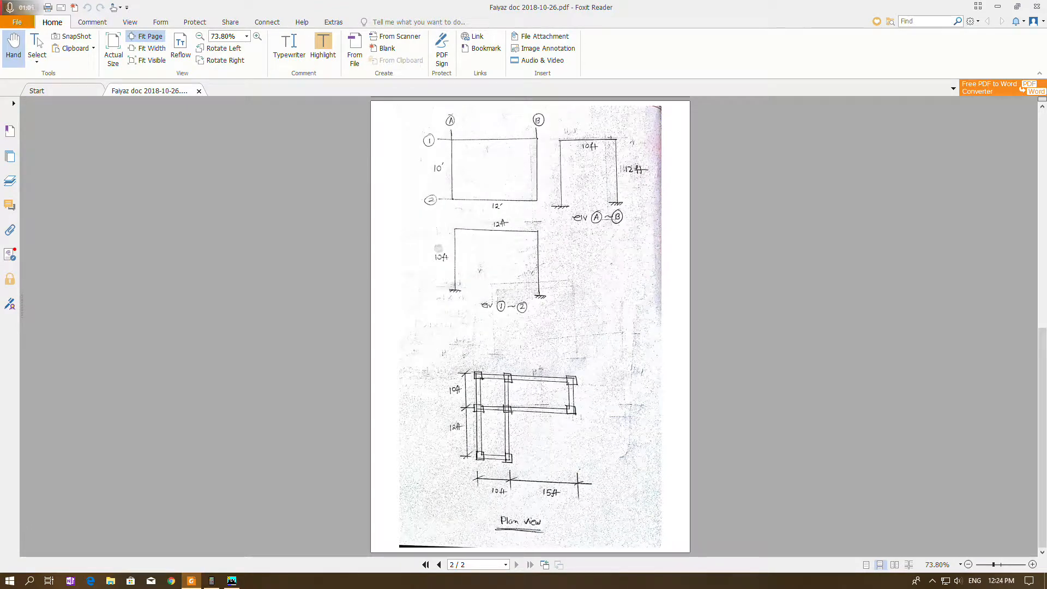
{"action": "left_click", "coordinate": [998, 6]}
{"action": "double_click", "coordinate": [487, 232]}
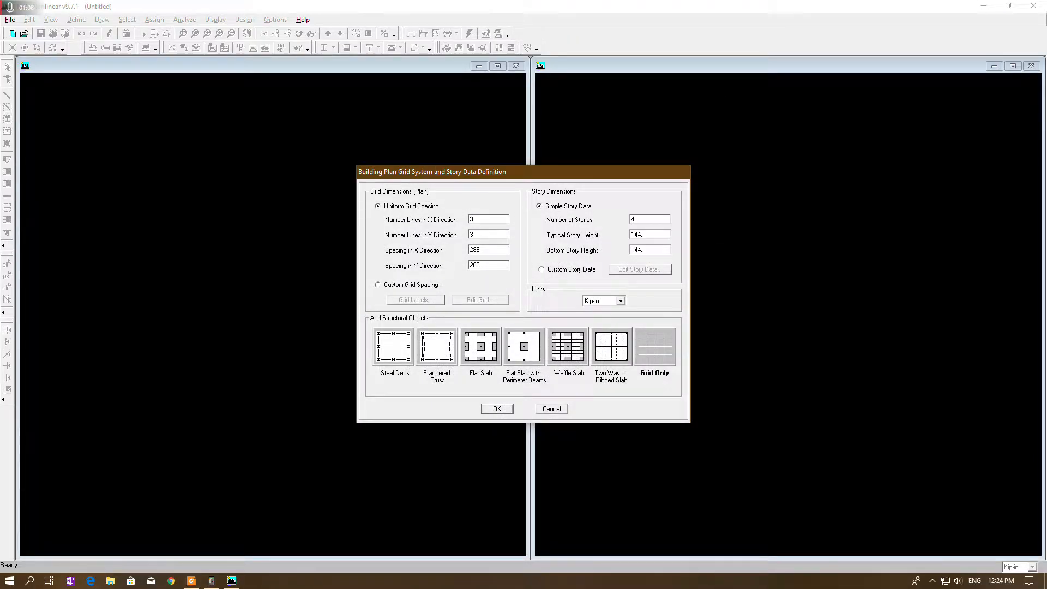
- Check the bay dimensions in the PDF plan sketch and set the uniform grid spacing to 120 in (10') in X and Y
{"action": "left_click", "coordinate": [191, 581]}
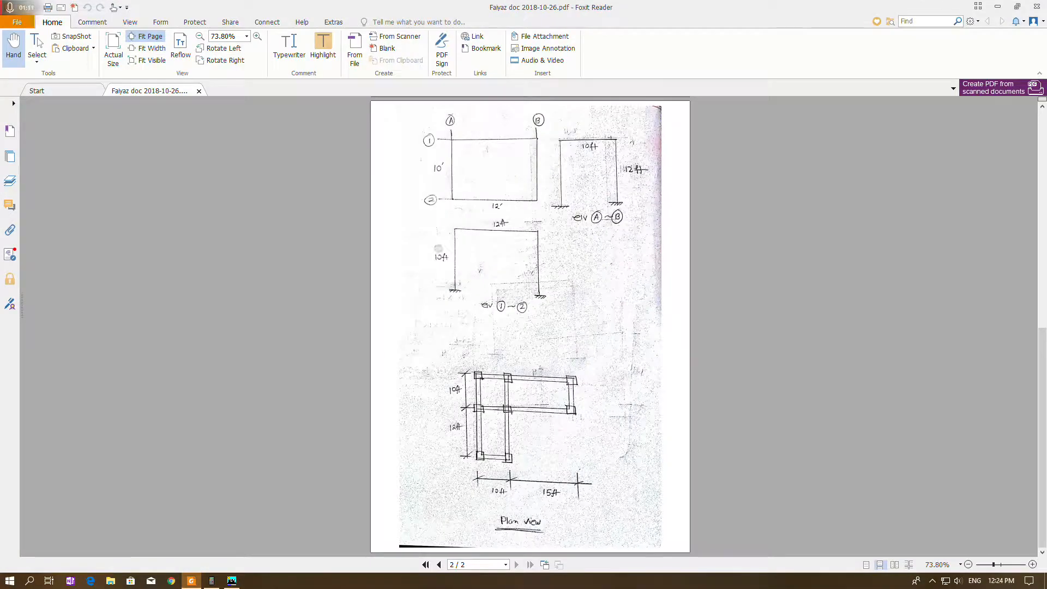
{"action": "left_click", "coordinate": [998, 6]}
{"action": "double_click", "coordinate": [495, 249]}
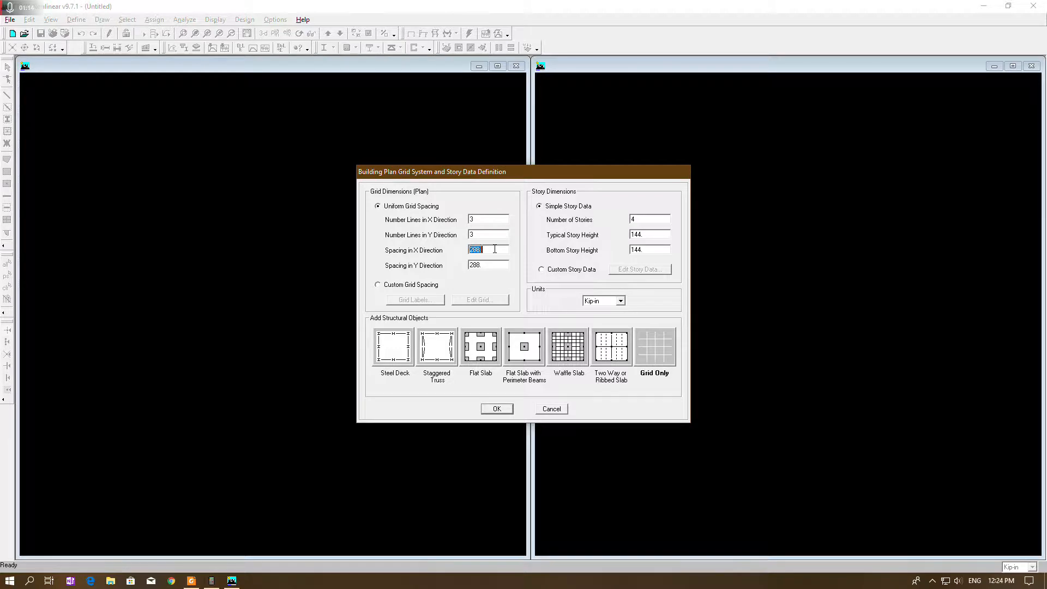
{"action": "type", "text": "1"}
{"action": "type", "text": "20"}
{"action": "key", "text": "Tab"}
{"action": "type", "text": "120"}
- Switch the plan grid to custom spacing and open the grid data for editing, displaying the grids as spacing
{"action": "left_click", "coordinate": [378, 284]}
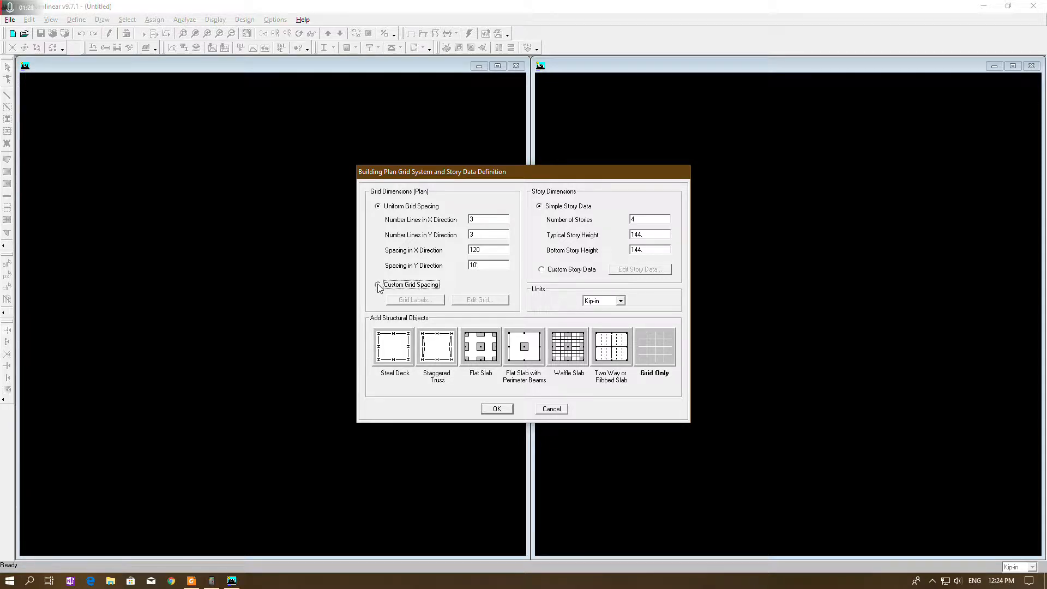
{"action": "left_click", "coordinate": [468, 300]}
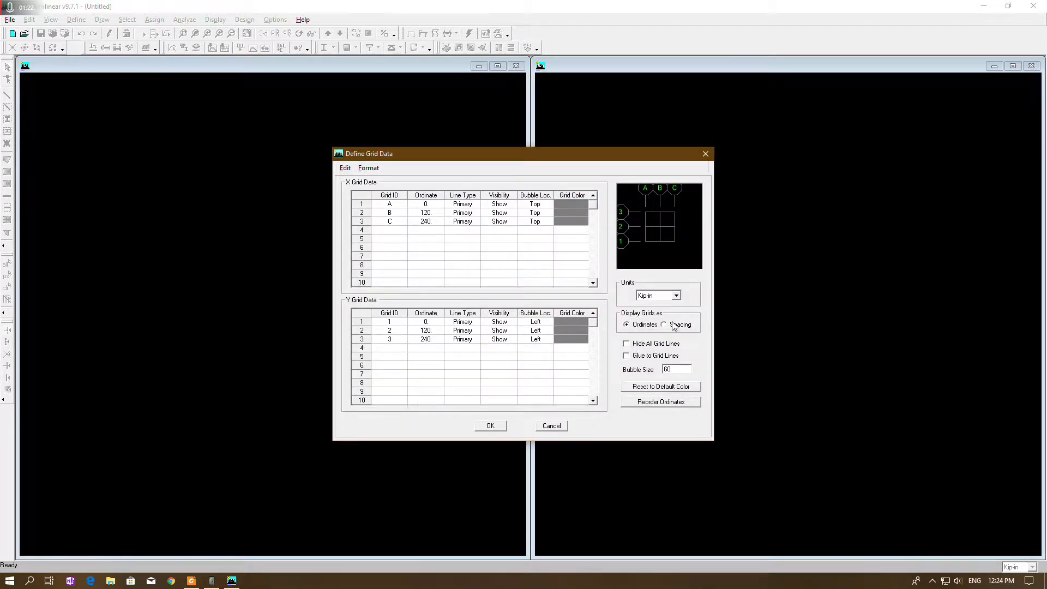
{"action": "left_click", "coordinate": [673, 326]}
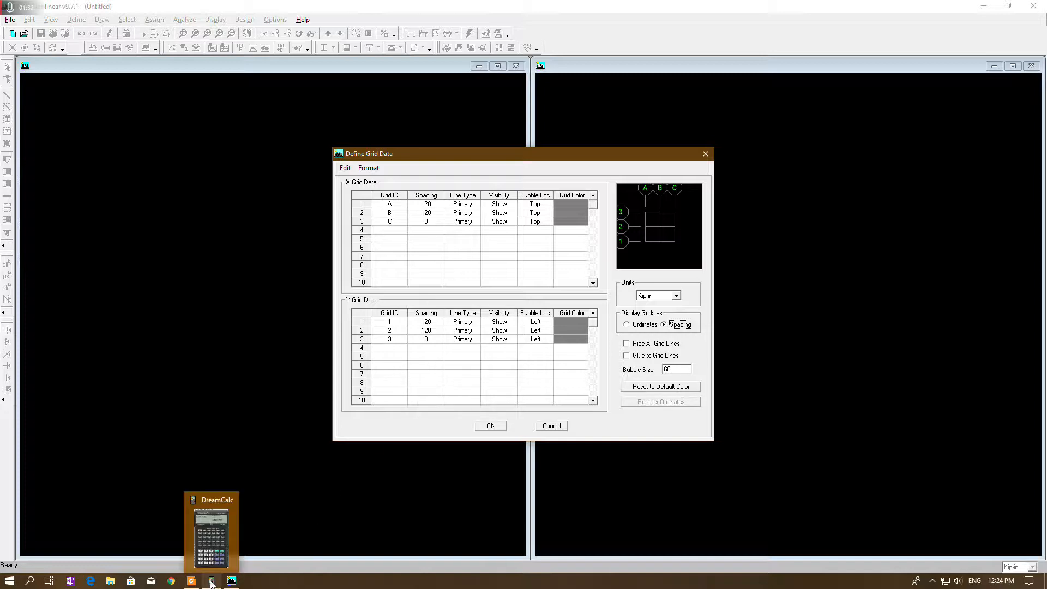
- Set the X grid spacing to 120 in for line A and 180 in for line B, following the plan sketch
{"action": "left_click", "coordinate": [191, 583]}
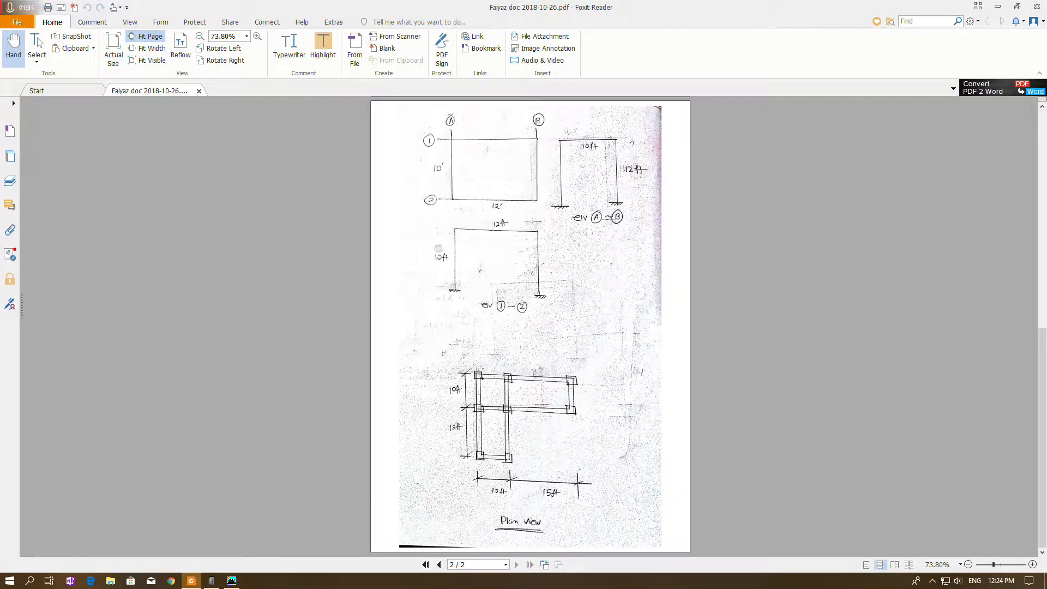
{"action": "left_click", "coordinate": [997, 7]}
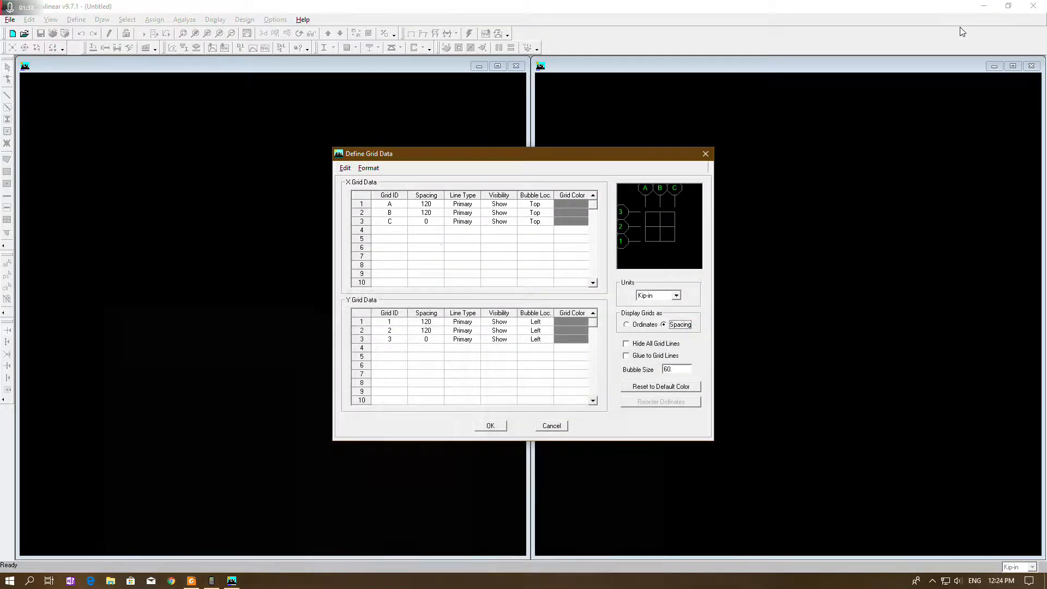
{"action": "left_click", "coordinate": [434, 205]}
{"action": "type", "text": "10"}
{"action": "left_click", "coordinate": [432, 212]}
{"action": "type", "text": "150"}
{"action": "left_click", "coordinate": [431, 223]}
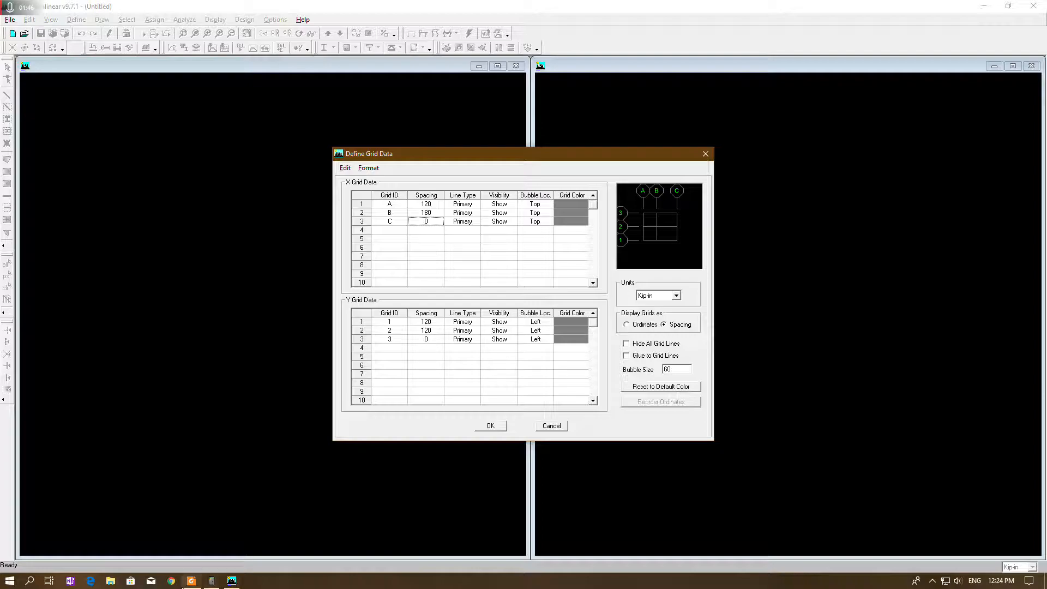
{"action": "left_click", "coordinate": [207, 567]}
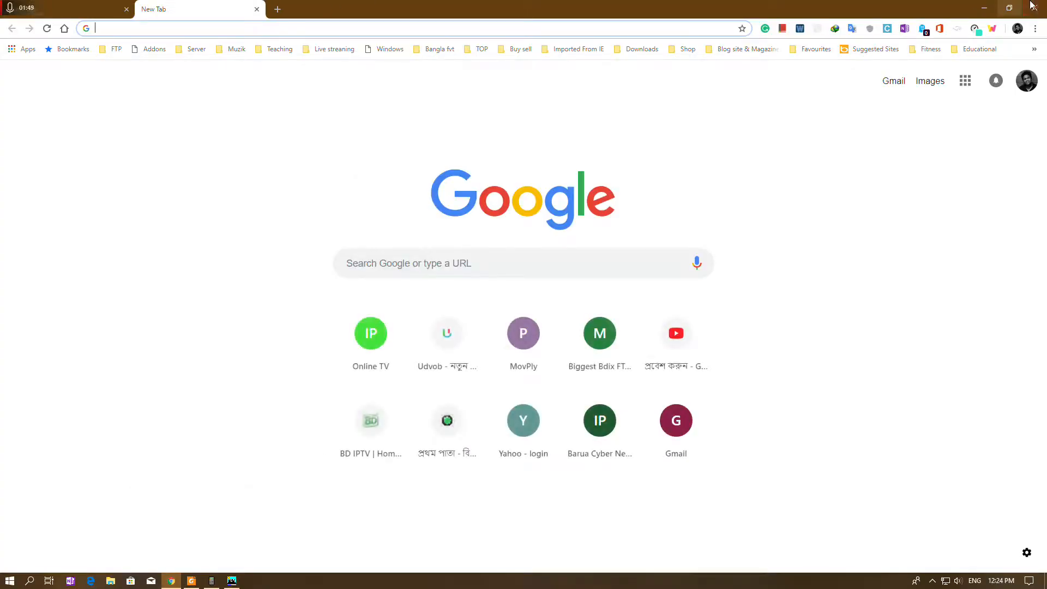
{"action": "left_click", "coordinate": [1035, 8]}
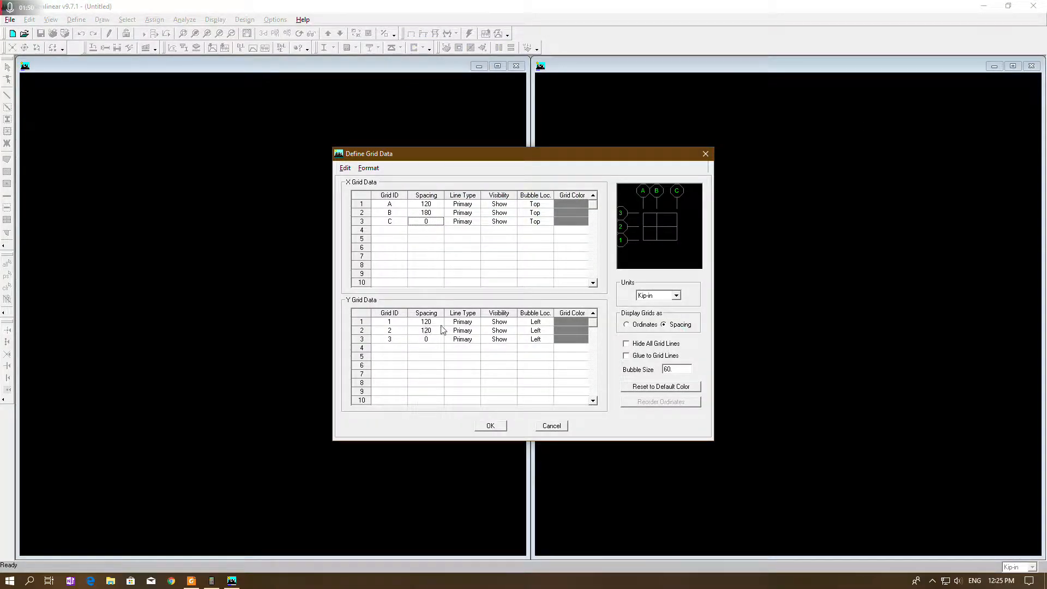
- Check the plan sketch's vertical bays and set the Y grid spacing of line 1 to 144 in
{"action": "left_click", "coordinate": [192, 581]}
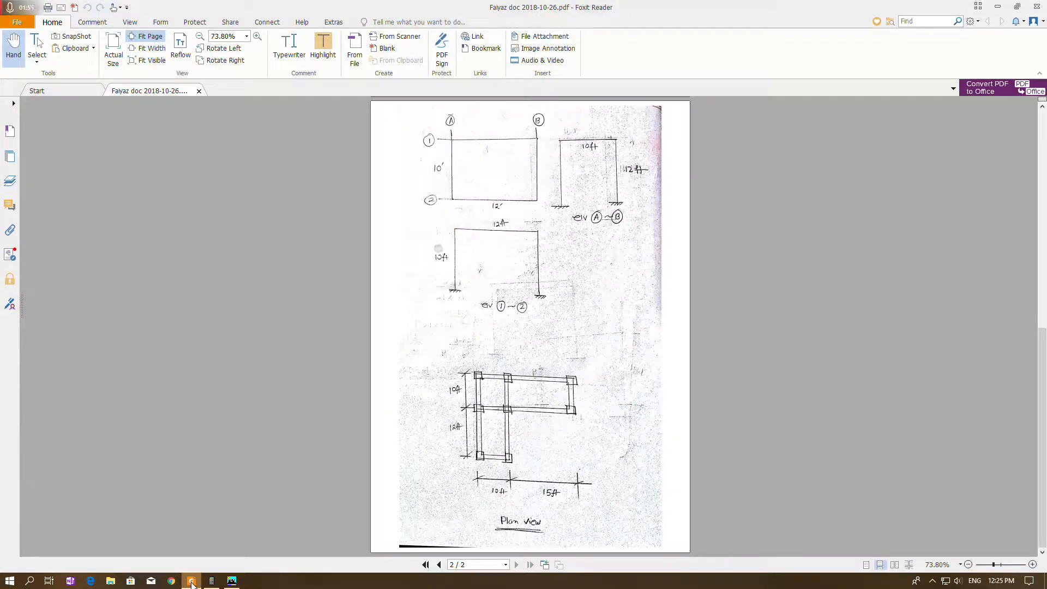
{"action": "left_click", "coordinate": [191, 581]}
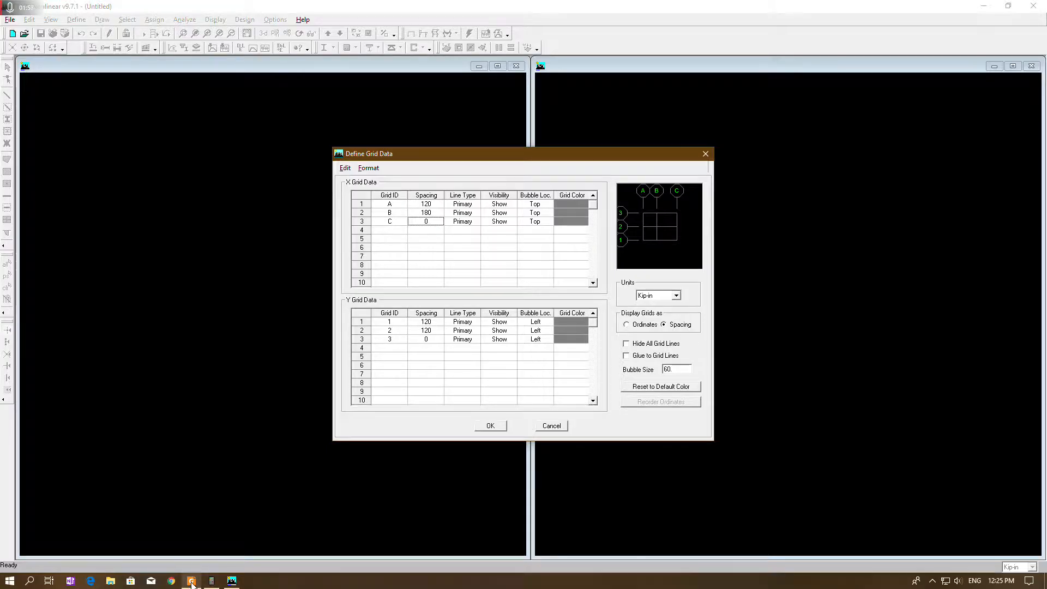
{"action": "left_click", "coordinate": [191, 582]}
{"action": "left_click", "coordinate": [191, 582]}
{"action": "left_click", "coordinate": [191, 582]}
{"action": "left_click", "coordinate": [191, 582]}
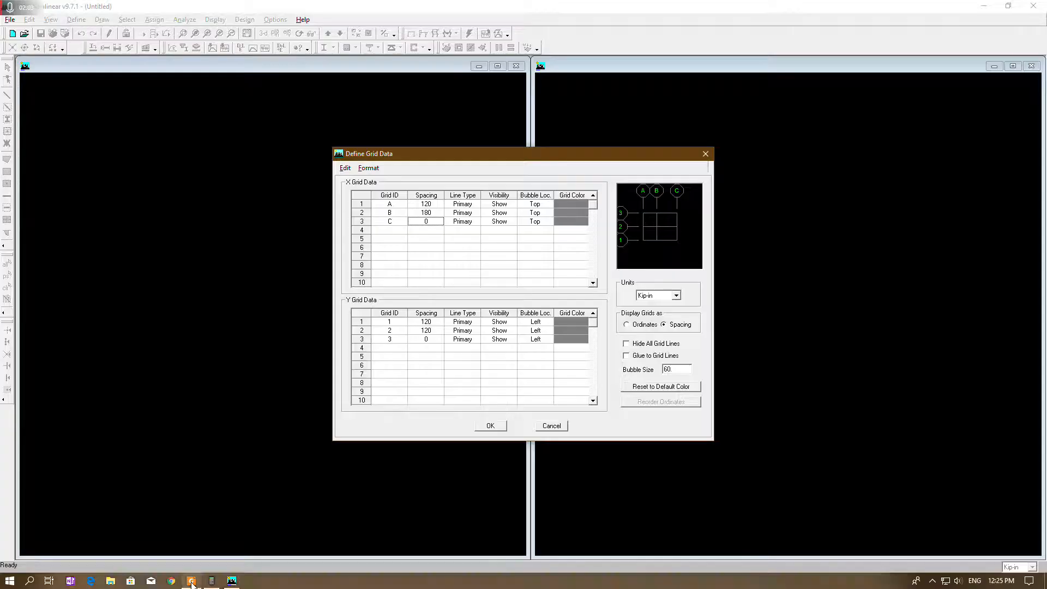
{"action": "left_click", "coordinate": [431, 323]}
{"action": "type", "text": "1"}
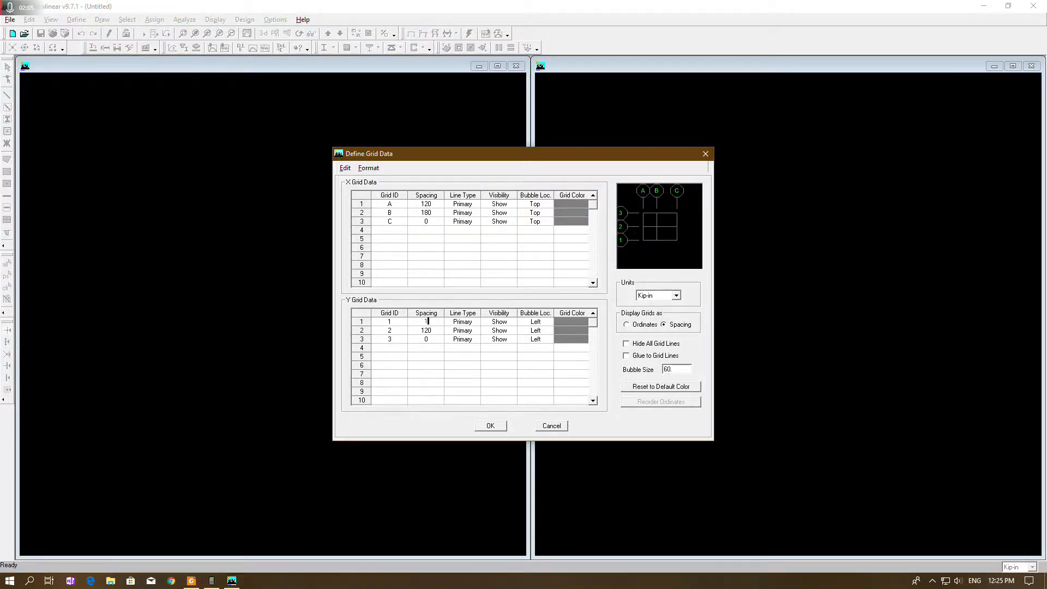
{"action": "type", "text": "44"}
{"action": "key", "text": "Return"}
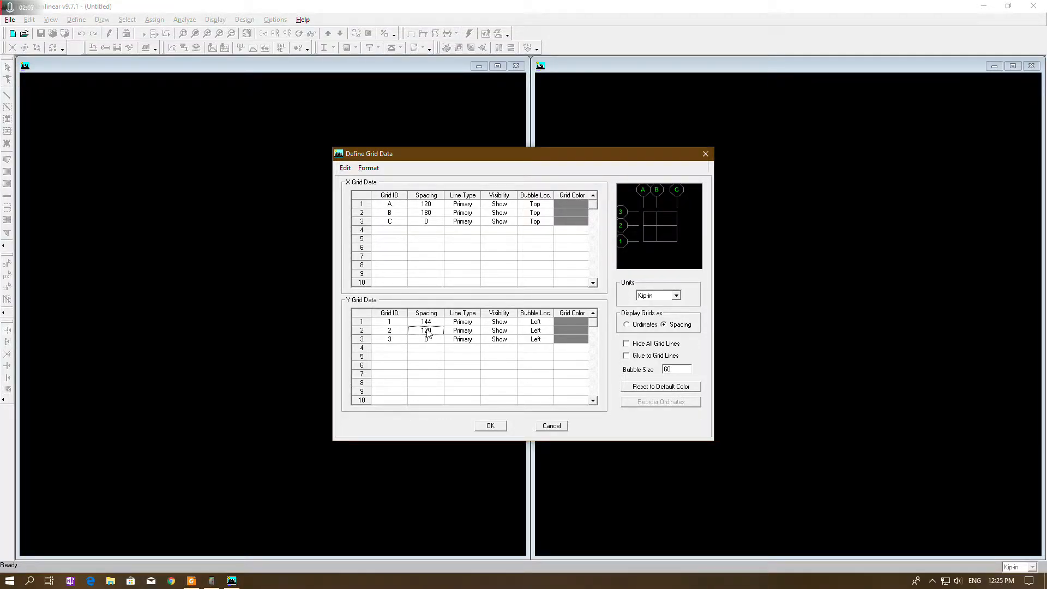
- Set the Y grid spacing of line 2 to 10' per the plan sketch and accept the custom grid data
{"action": "left_click", "coordinate": [192, 582]}
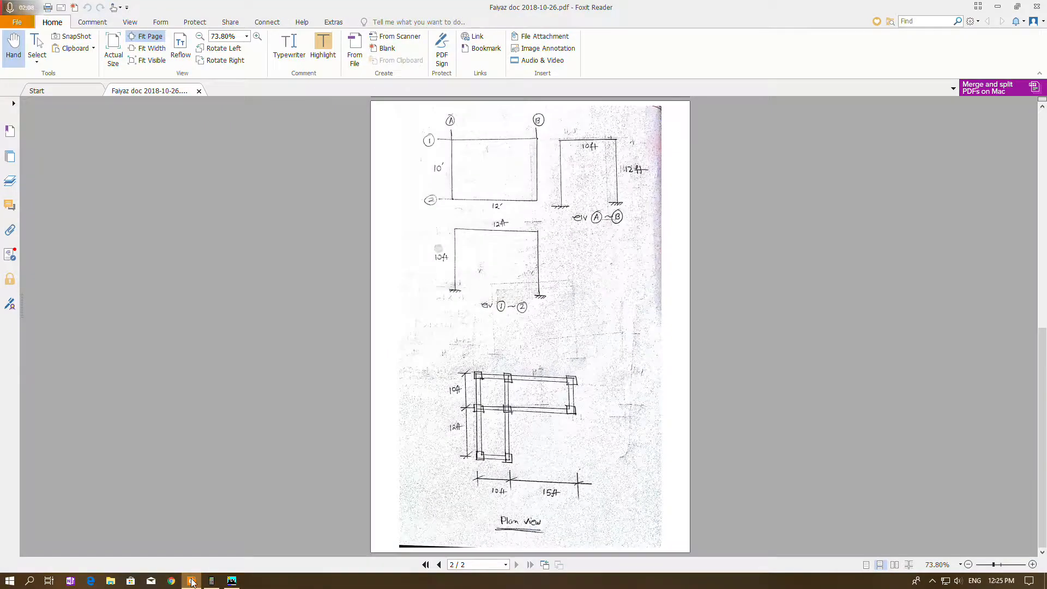
{"action": "left_click", "coordinate": [192, 582]}
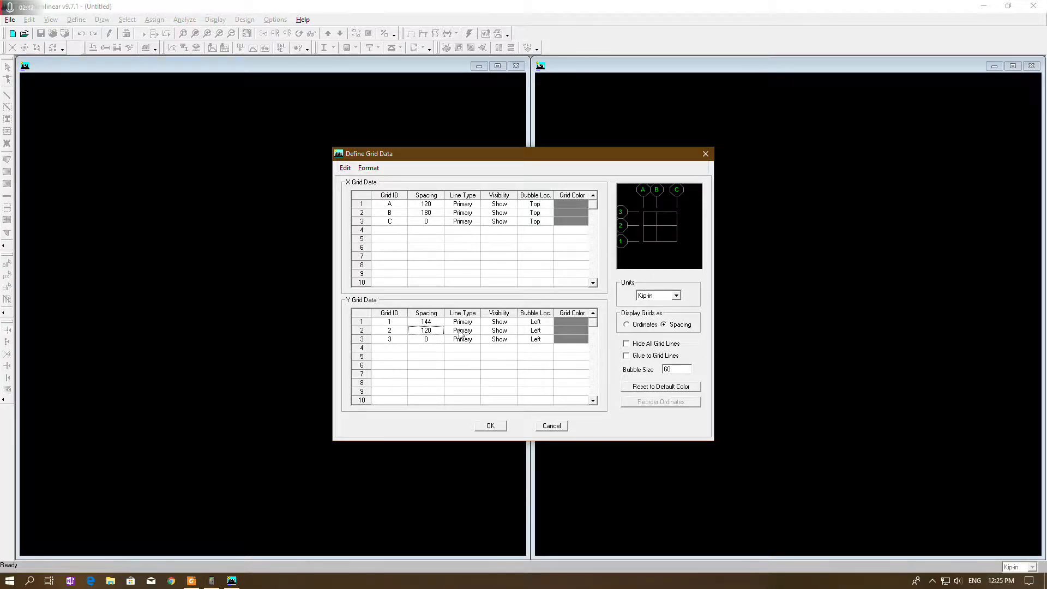
{"action": "type", "text": "10'"}
{"action": "left_click", "coordinate": [428, 341]}
{"action": "left_click", "coordinate": [501, 427]}
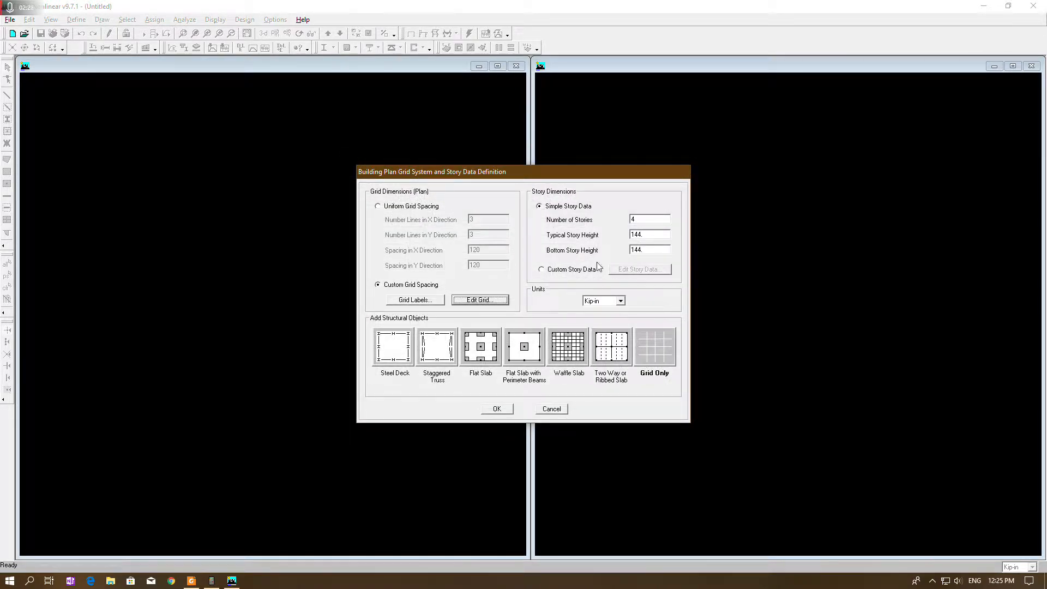
- Set the typical and bottom story heights to 10' for 4 stories and generate the grid-only model
{"action": "double_click", "coordinate": [640, 220]}
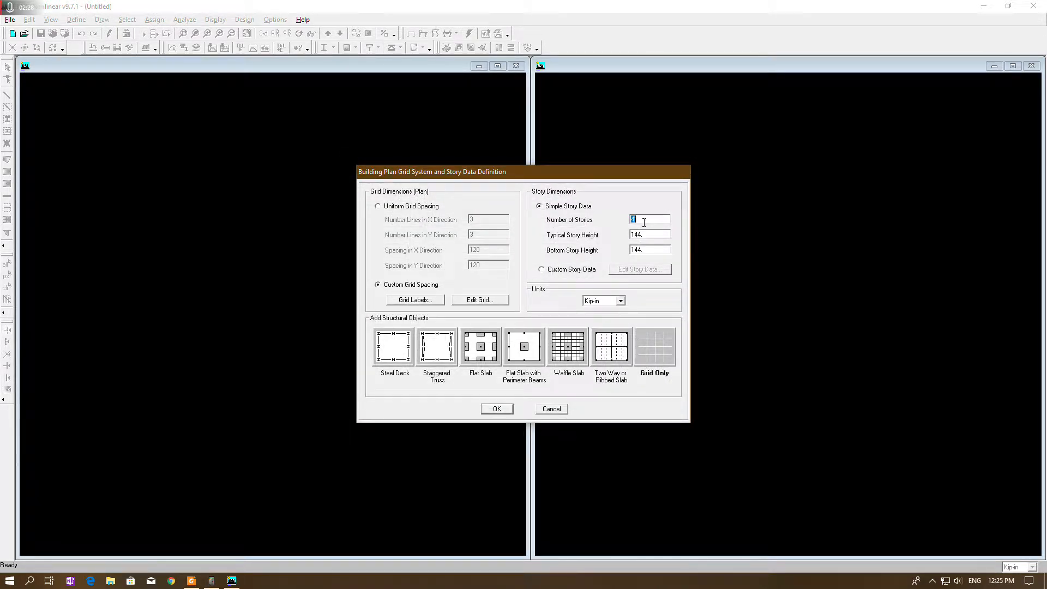
{"action": "double_click", "coordinate": [659, 236]}
{"action": "type", "text": "10'"}
{"action": "double_click", "coordinate": [666, 248]}
{"action": "type", "text": "10'"}
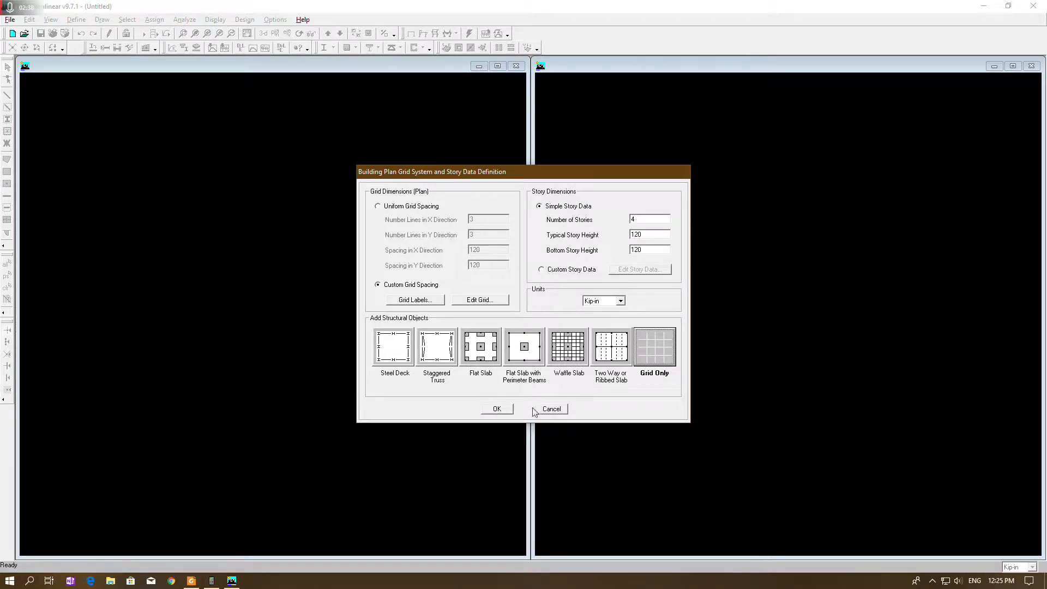
{"action": "left_click", "coordinate": [507, 410]}
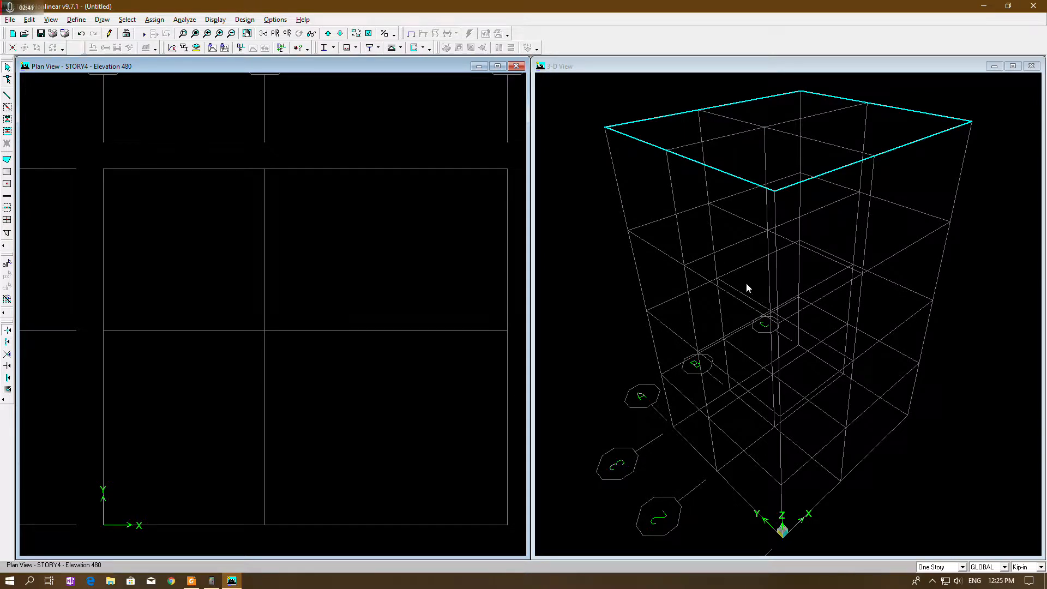
- Compare the complete grid in the STORY4 plan view with the plan sketch in the PDF
{"action": "scroll", "coordinate": [471, 338], "scroll_direction": "down", "scroll_amount": 1}
{"action": "scroll", "coordinate": [469, 336], "scroll_direction": "down", "scroll_amount": 2}
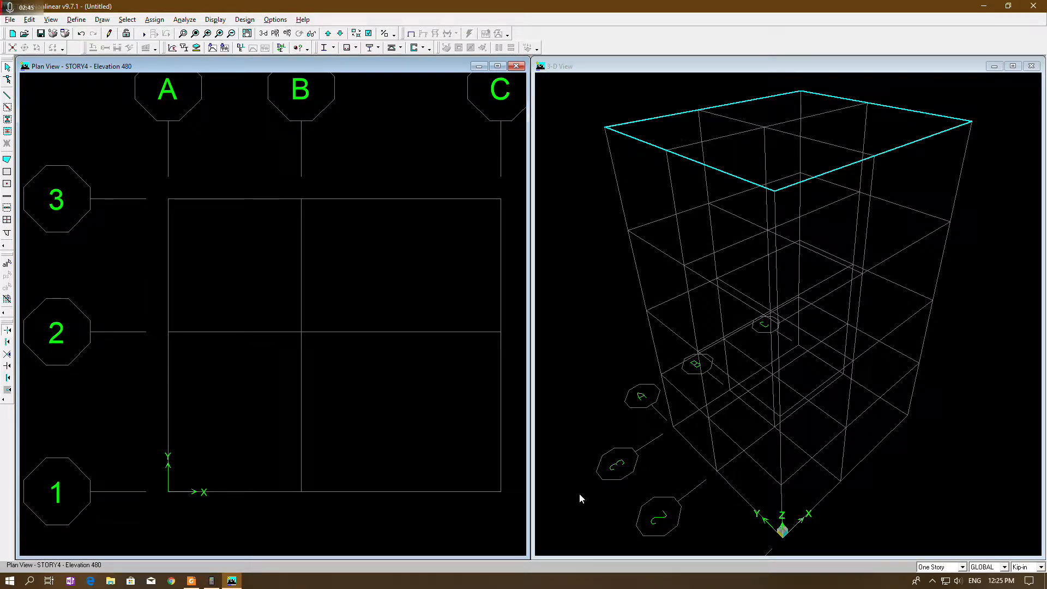
{"action": "left_click", "coordinate": [192, 580]}
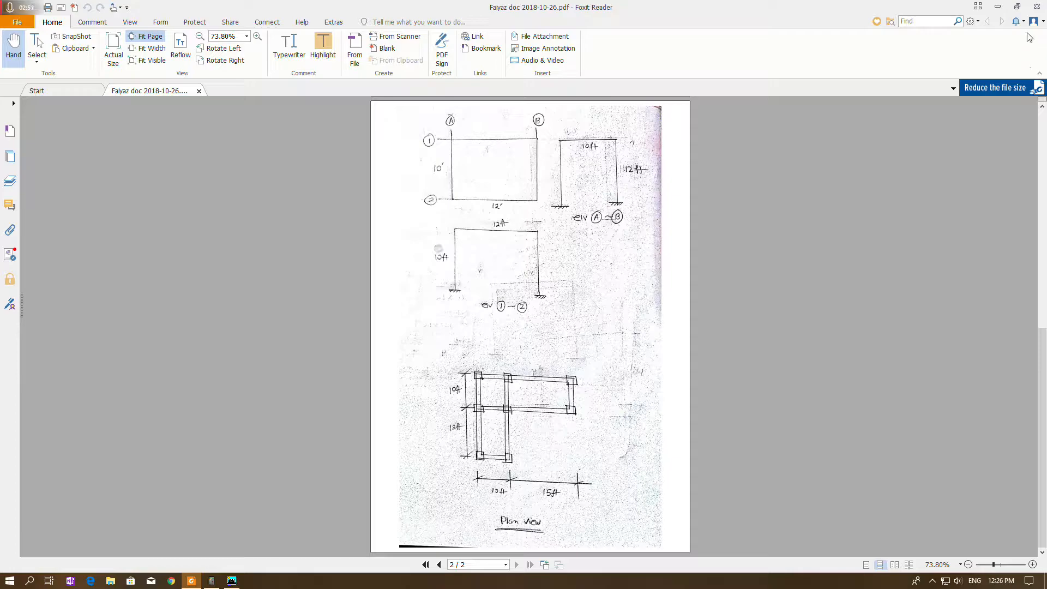
{"action": "left_click", "coordinate": [998, 7]}
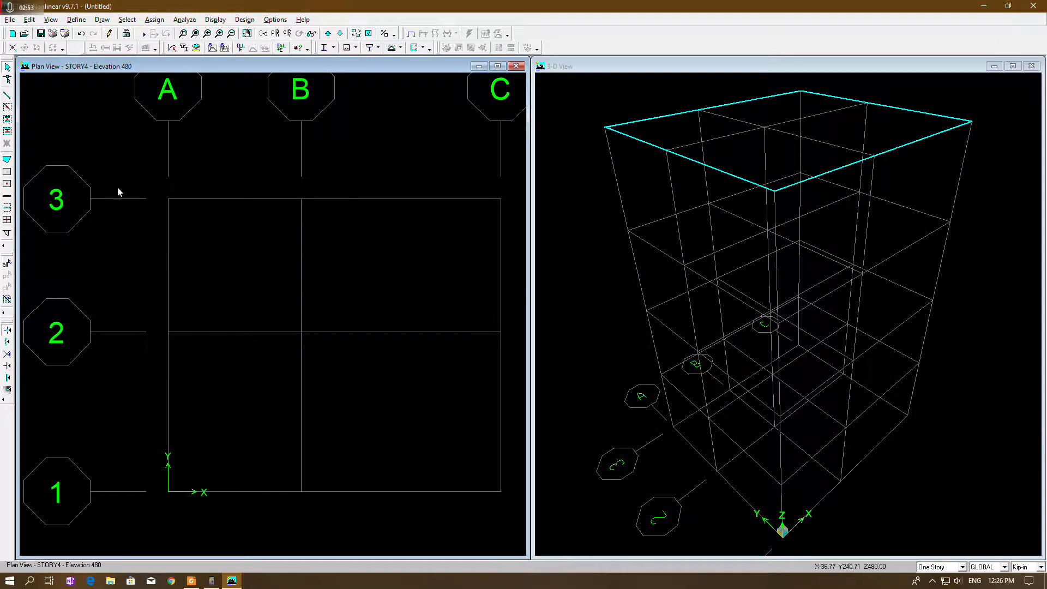
{"action": "left_click", "coordinate": [77, 19]}
{"action": "left_click", "coordinate": [87, 26]}
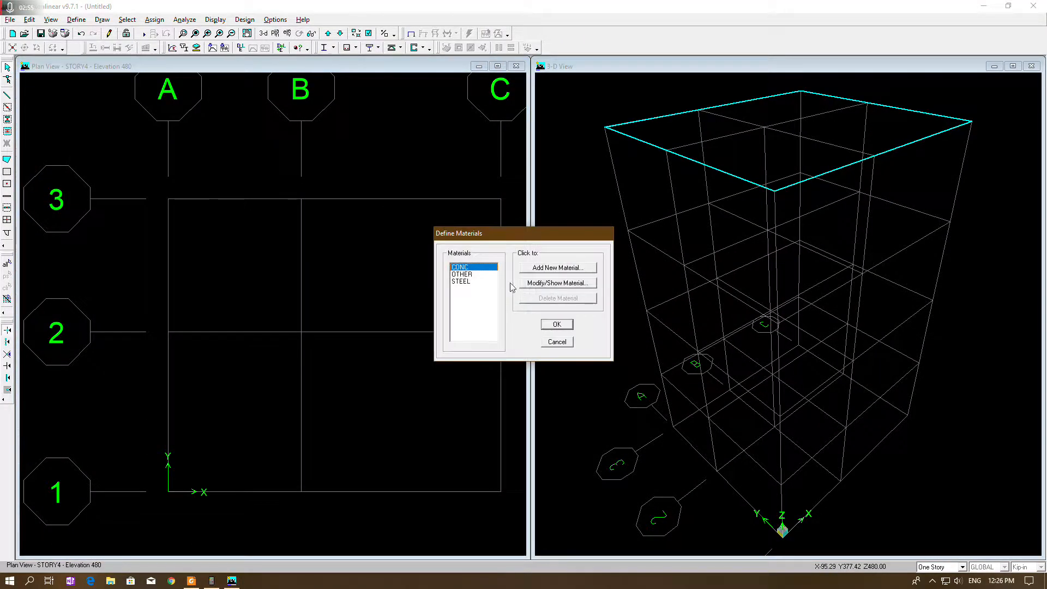
{"action": "left_click", "coordinate": [558, 283]}
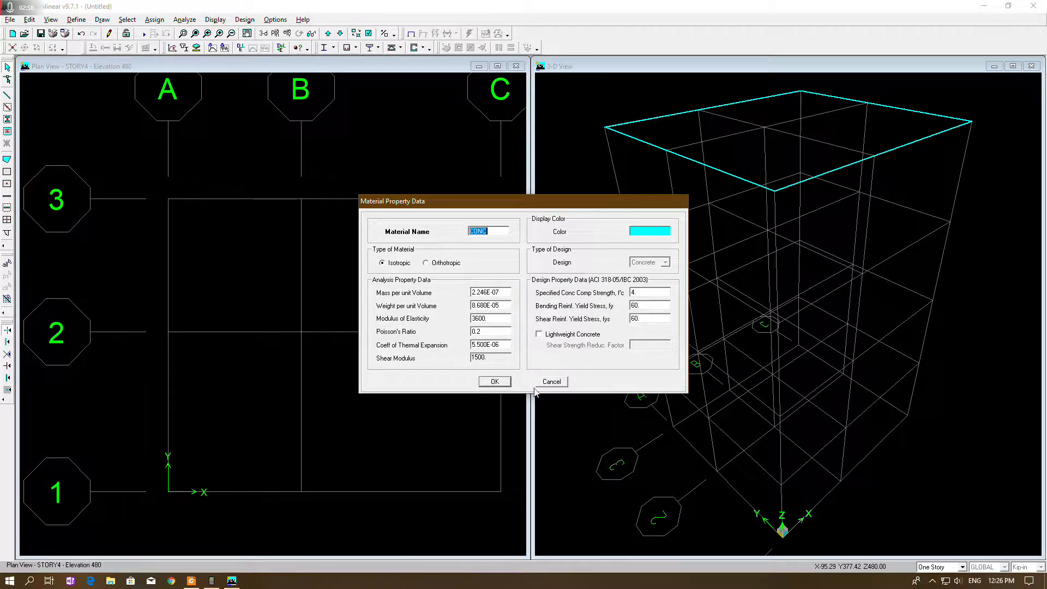
{"action": "left_click", "coordinate": [553, 382]}
{"action": "left_click", "coordinate": [565, 351]}
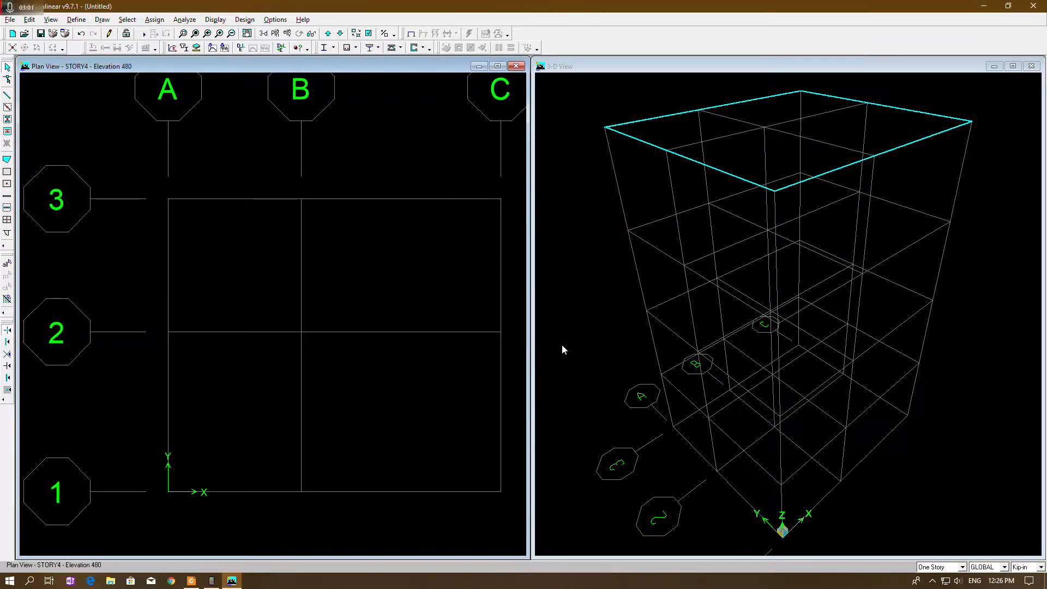
- Switch the model units to lb-in and set the CONC material's specified compressive strength f'c to 2500
{"action": "left_click", "coordinate": [1025, 568]}
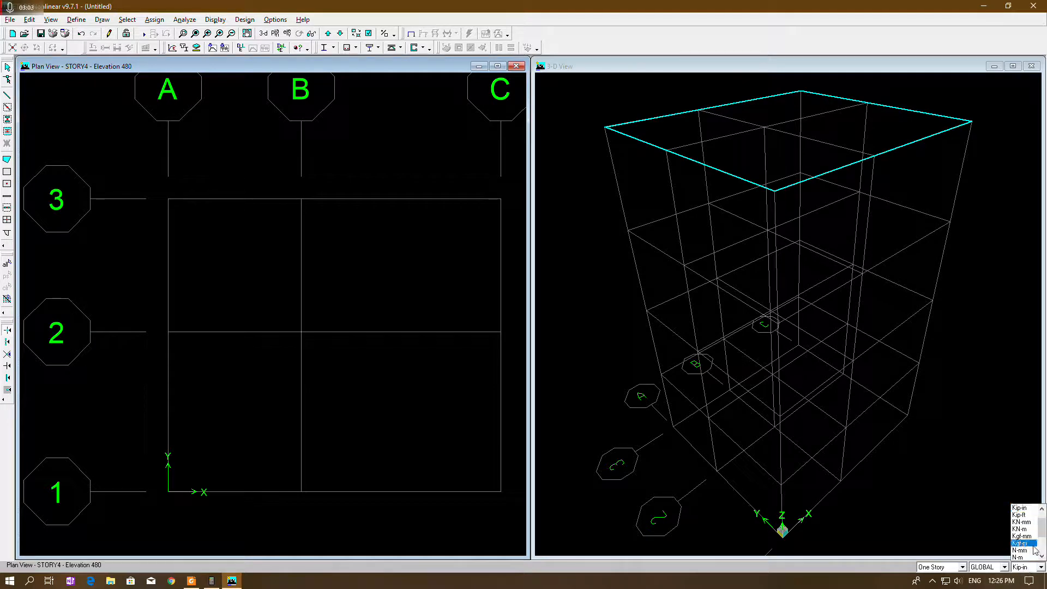
{"action": "left_click", "coordinate": [1019, 508]}
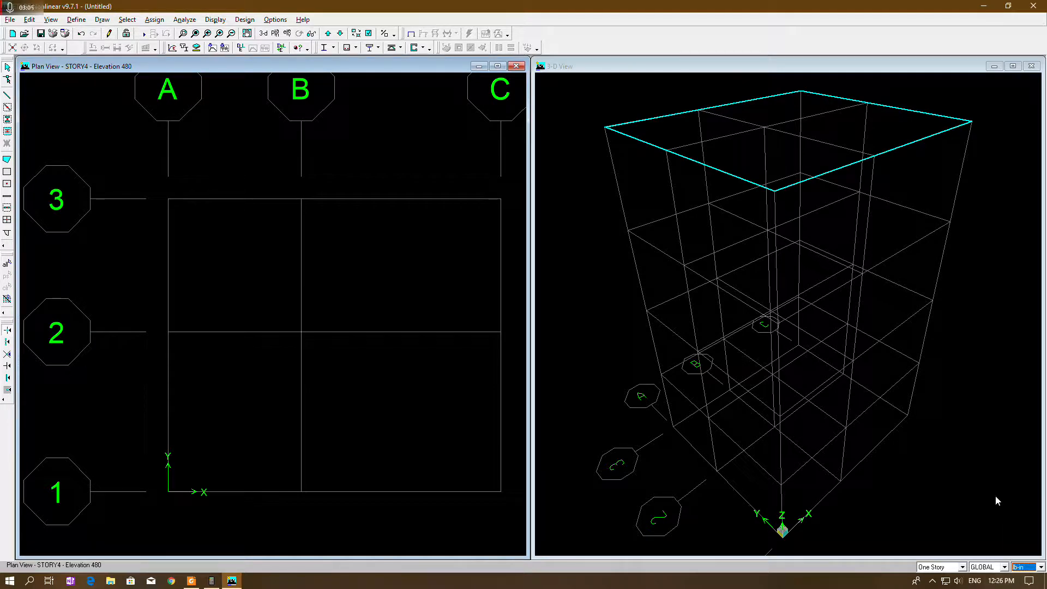
{"action": "left_click", "coordinate": [77, 19]}
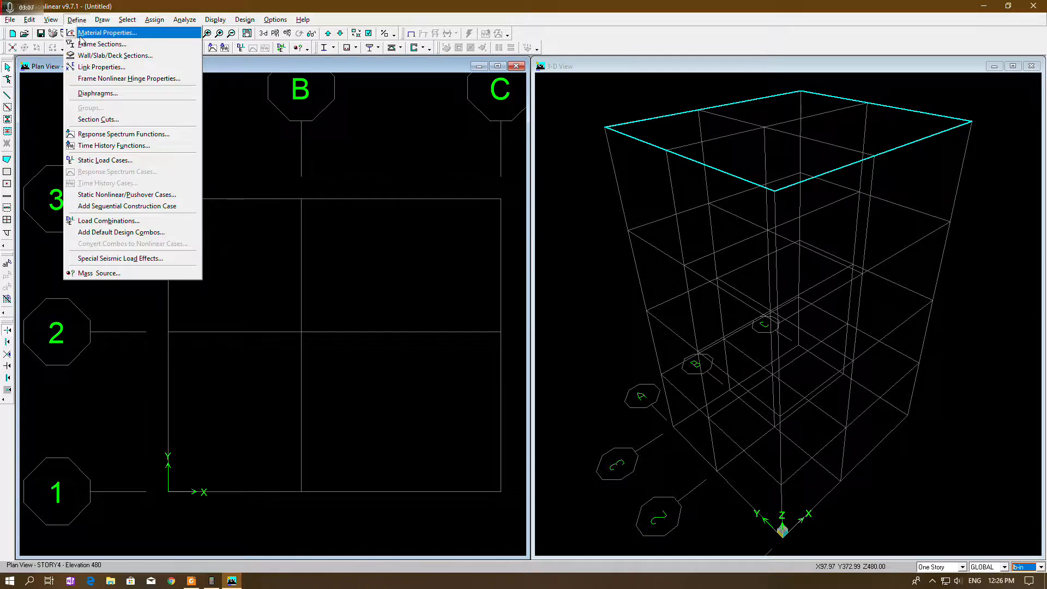
{"action": "left_click", "coordinate": [96, 32]}
{"action": "left_click", "coordinate": [562, 283]}
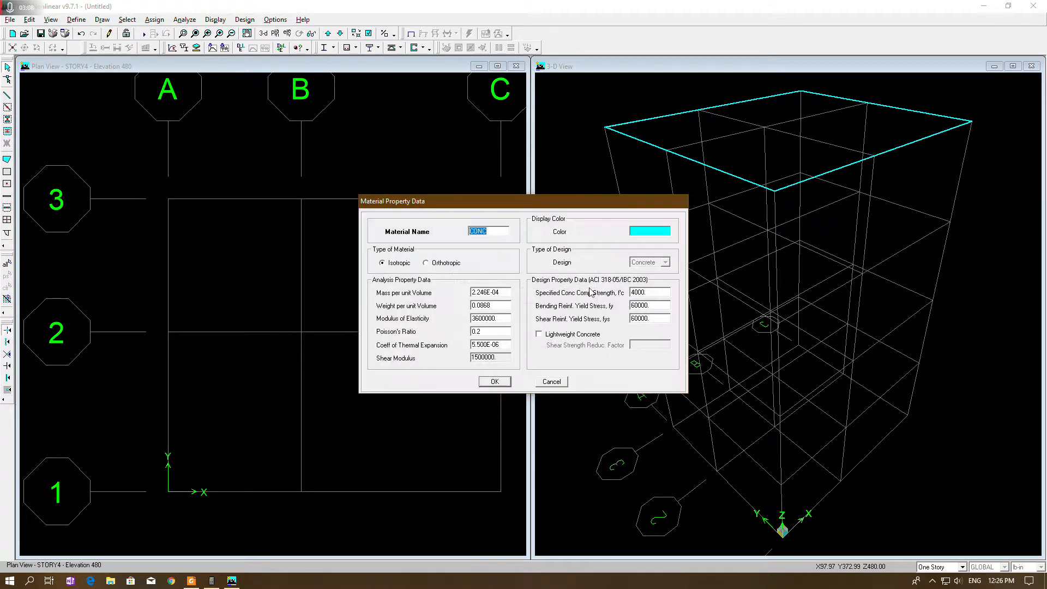
{"action": "double_click", "coordinate": [653, 295]}
{"action": "type", "text": "2500"}
- Consult DreamCalc for 57,000 × sqrt 2,500, set CONC's modulus of elasticity to 2,850,000, and accept the material definitions
{"action": "double_click", "coordinate": [503, 318]}
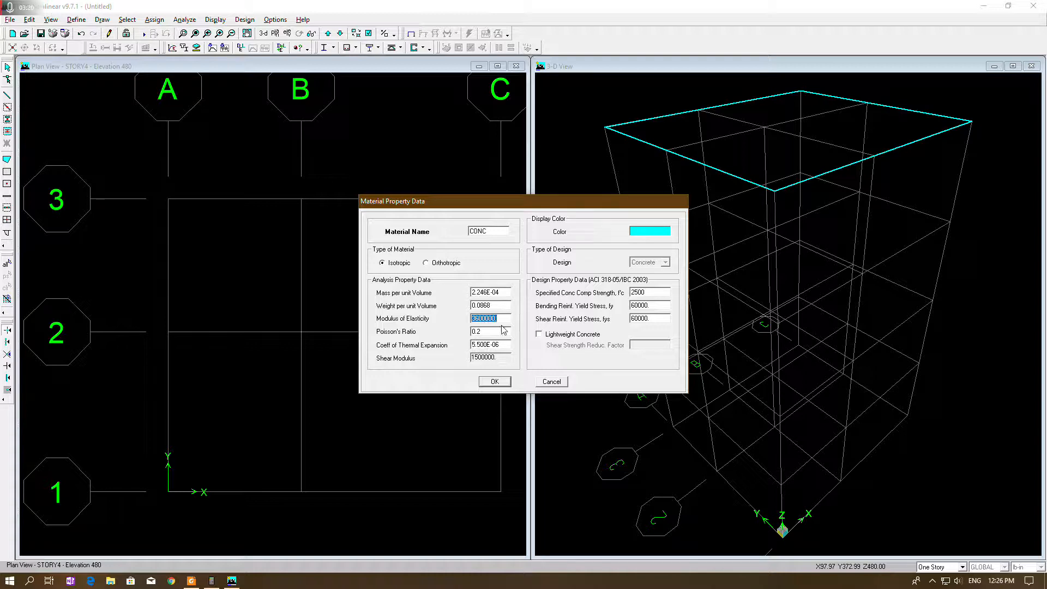
{"action": "left_click", "coordinate": [212, 580]}
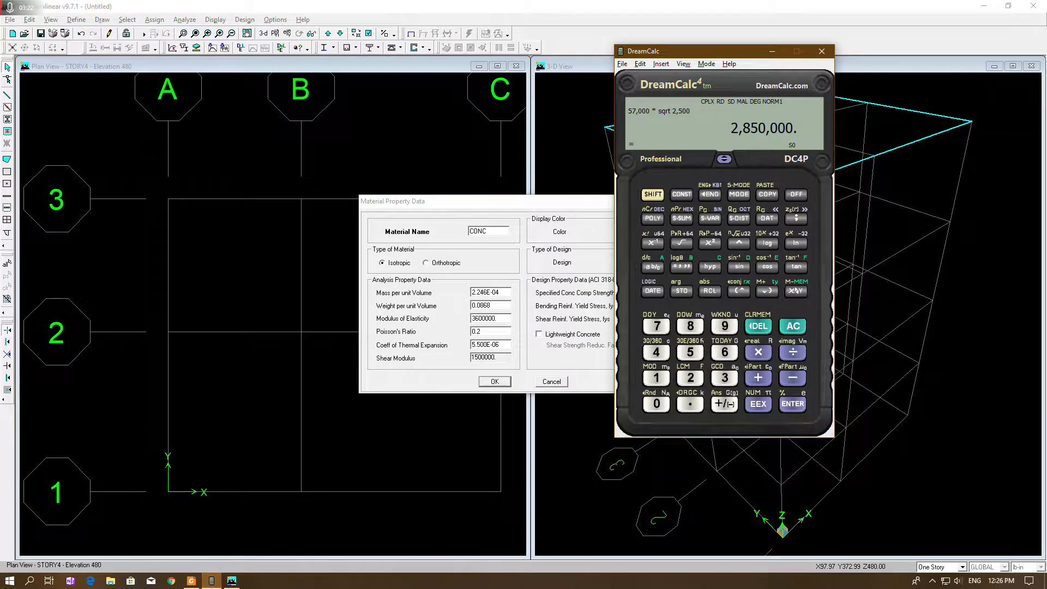
{"action": "left_click", "coordinate": [505, 319]}
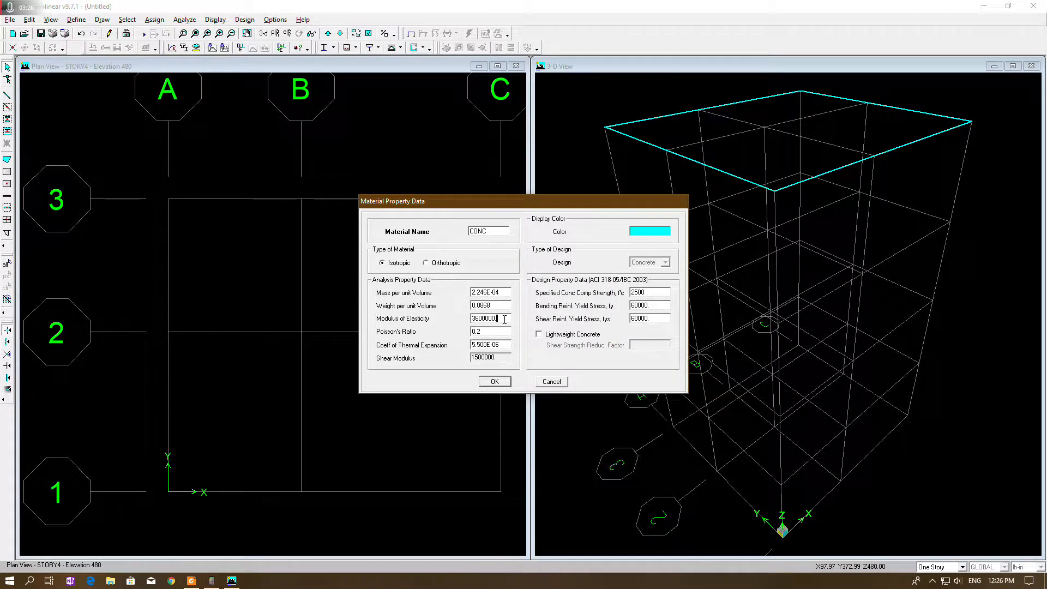
{"action": "key", "text": "BackSpace"}
{"action": "key", "text": "BackSpace"}
{"action": "key", "text": "BackSpace"}
{"action": "key", "text": "BackSpace"}
{"action": "key", "text": "BackSpace"}
{"action": "key", "text": "BackSpace"}
{"action": "key", "text": "BackSpace"}
{"action": "key", "text": "BackSpace"}
{"action": "left_click", "coordinate": [494, 382]}
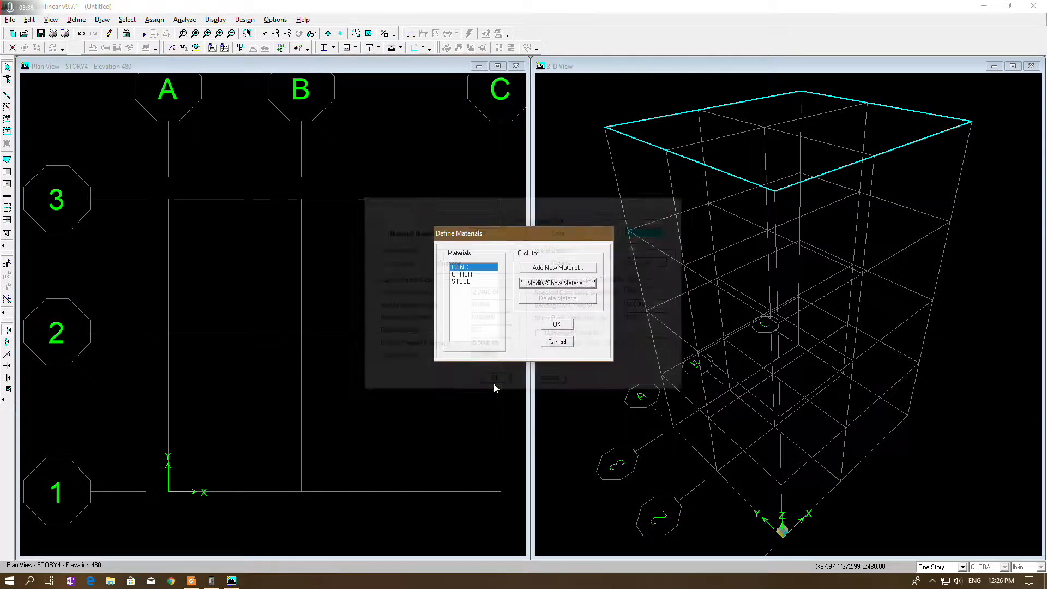
{"action": "left_click", "coordinate": [556, 324]}
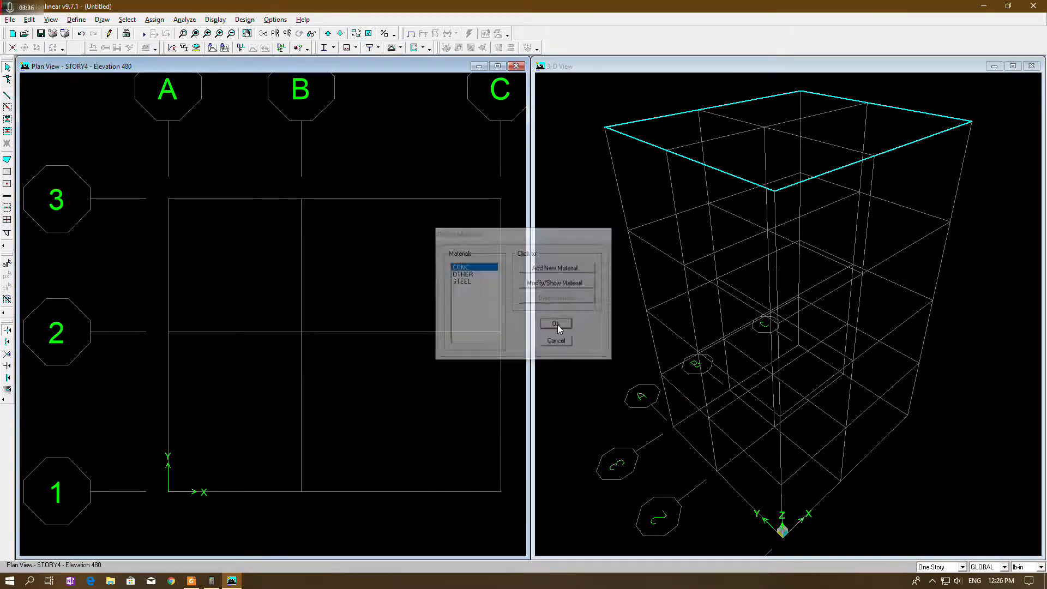
- Select all the predefined sections in the frame properties list and delete them
{"action": "left_click", "coordinate": [77, 21]}
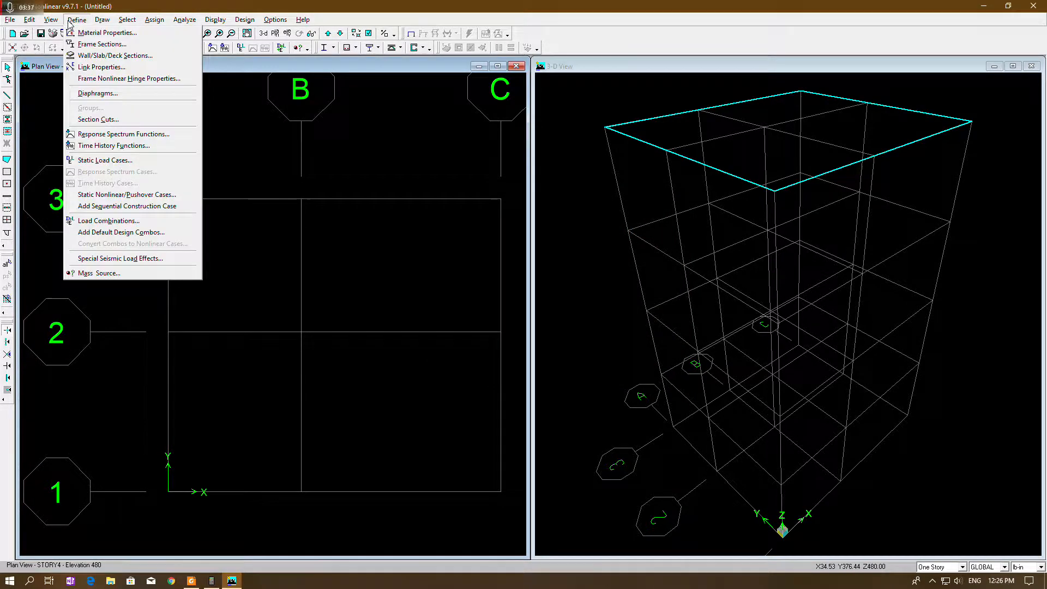
{"action": "left_click", "coordinate": [86, 45]}
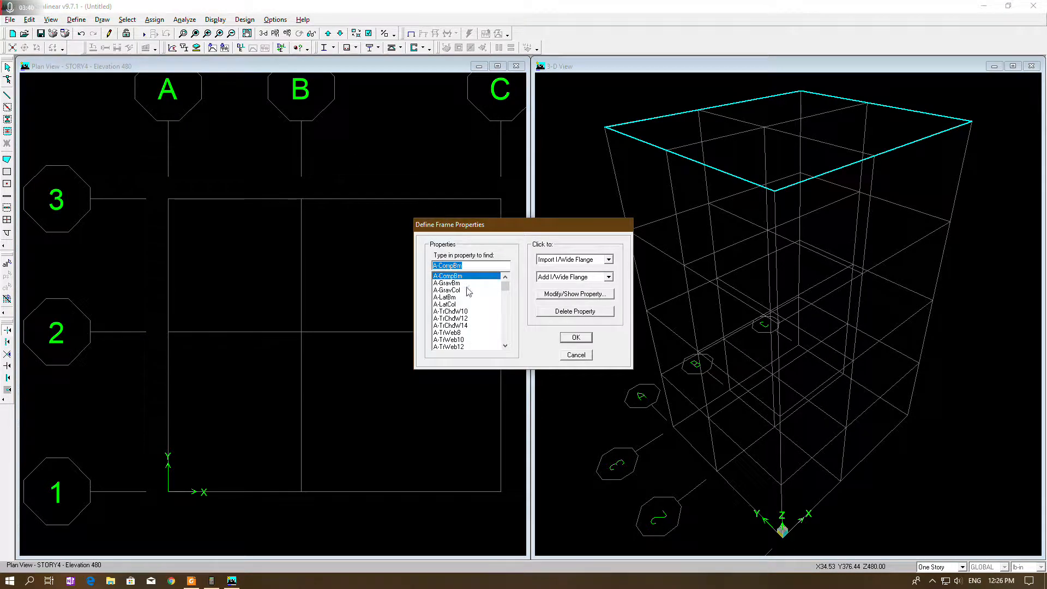
{"action": "left_click_drag", "start_coordinate": [468, 276], "coordinate": [463, 403]}
{"action": "left_click", "coordinate": [578, 311]}
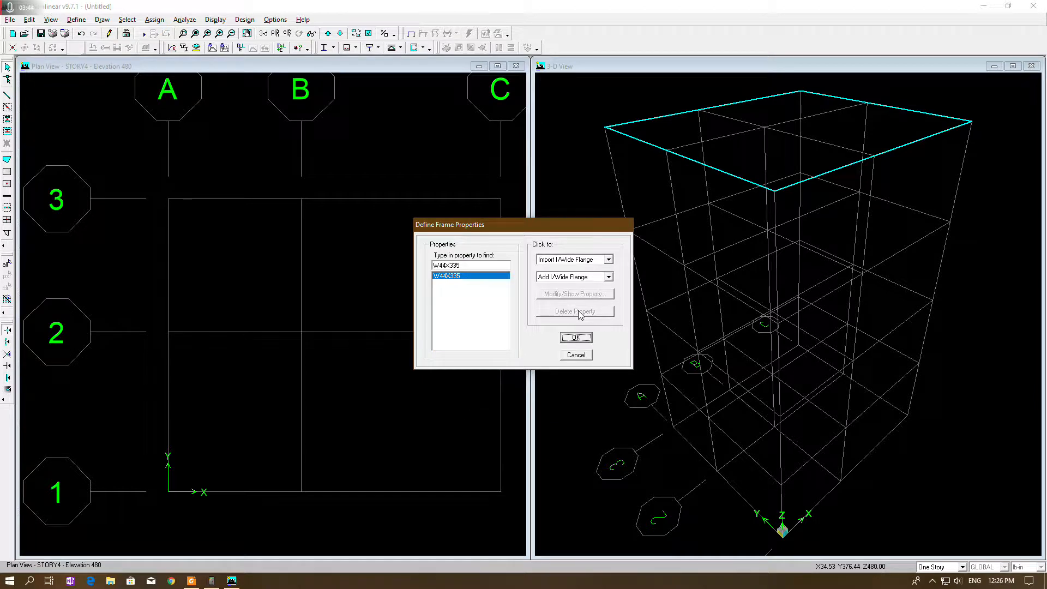
- Add a rectangular frame section named B12X10 with depth 12, width 10 and material CONC
{"action": "left_click", "coordinate": [596, 278]}
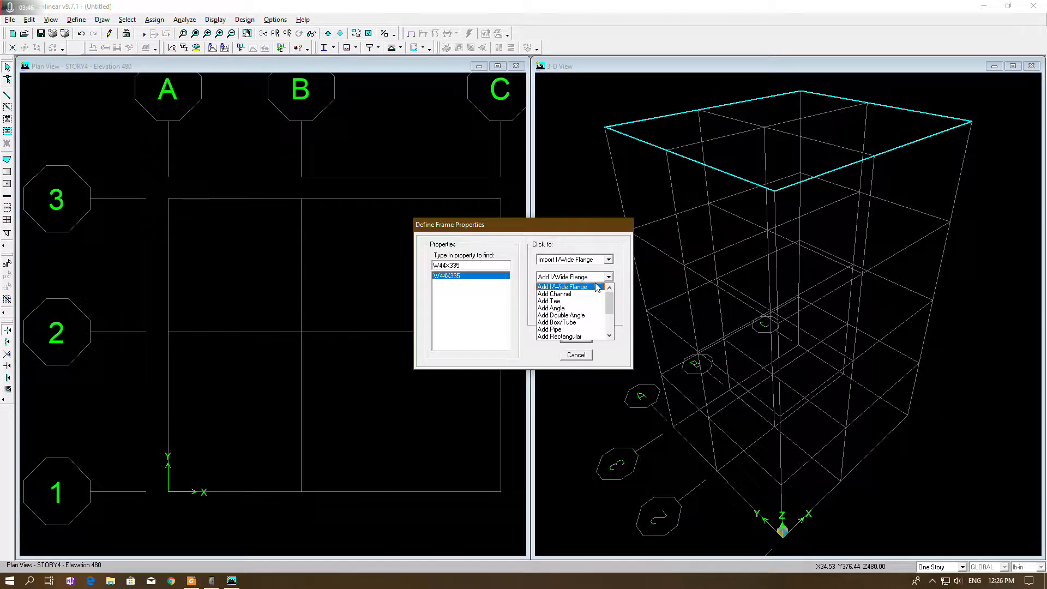
{"action": "left_click", "coordinate": [576, 339]}
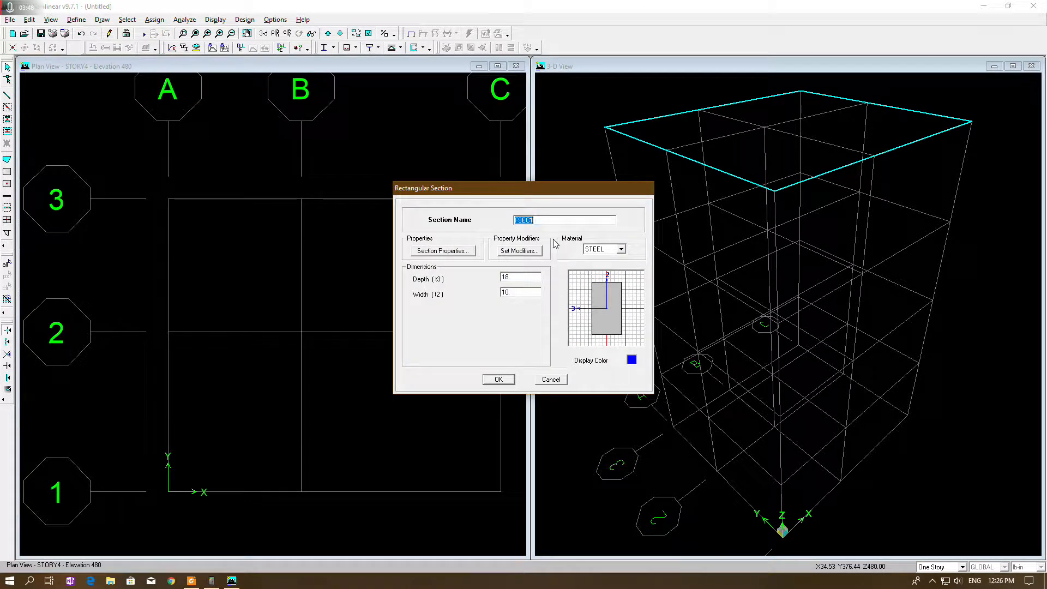
{"action": "type", "text": "B12"}
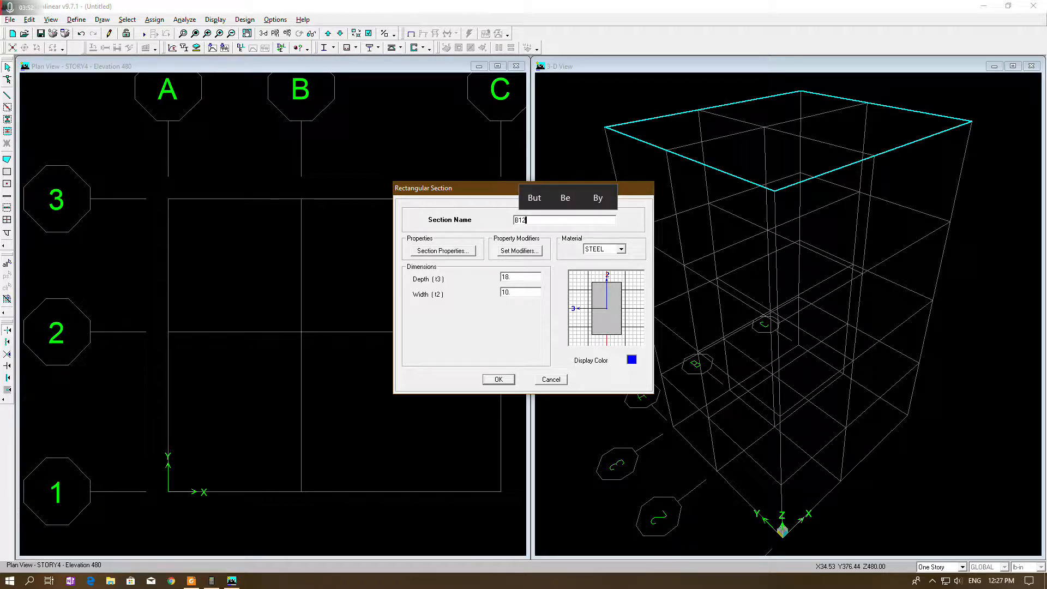
{"action": "type", "text": "X10"}
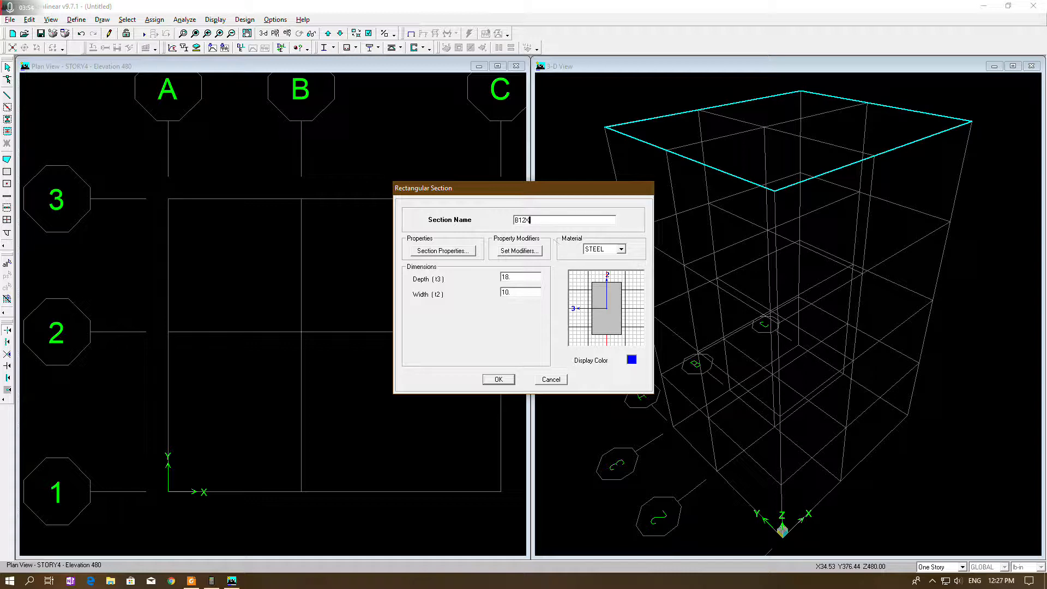
{"action": "double_click", "coordinate": [526, 278]}
{"action": "double_click", "coordinate": [519, 292]}
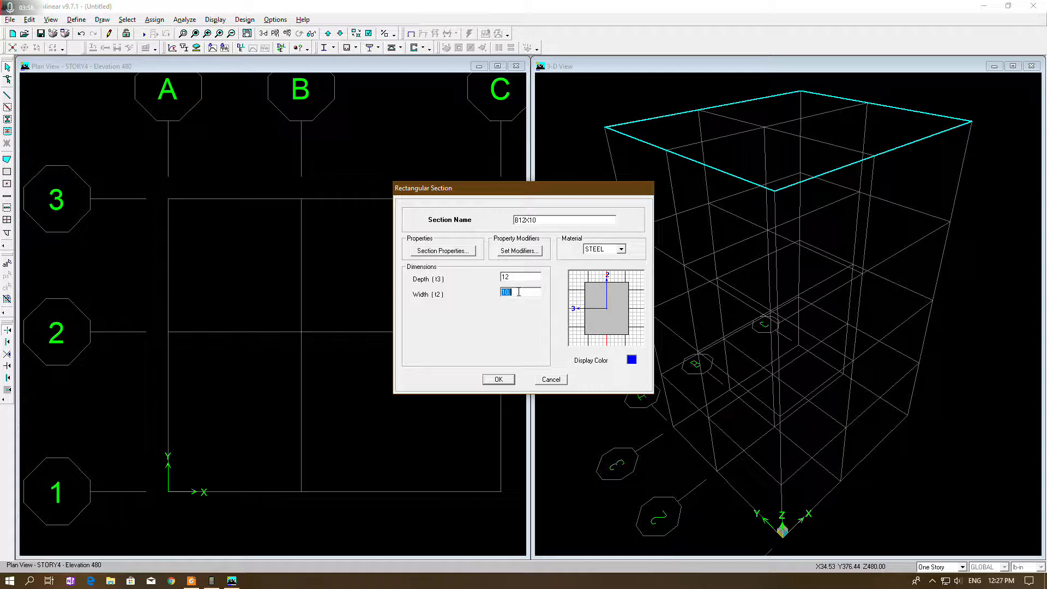
{"action": "type", "text": "10"}
{"action": "left_click", "coordinate": [621, 249]}
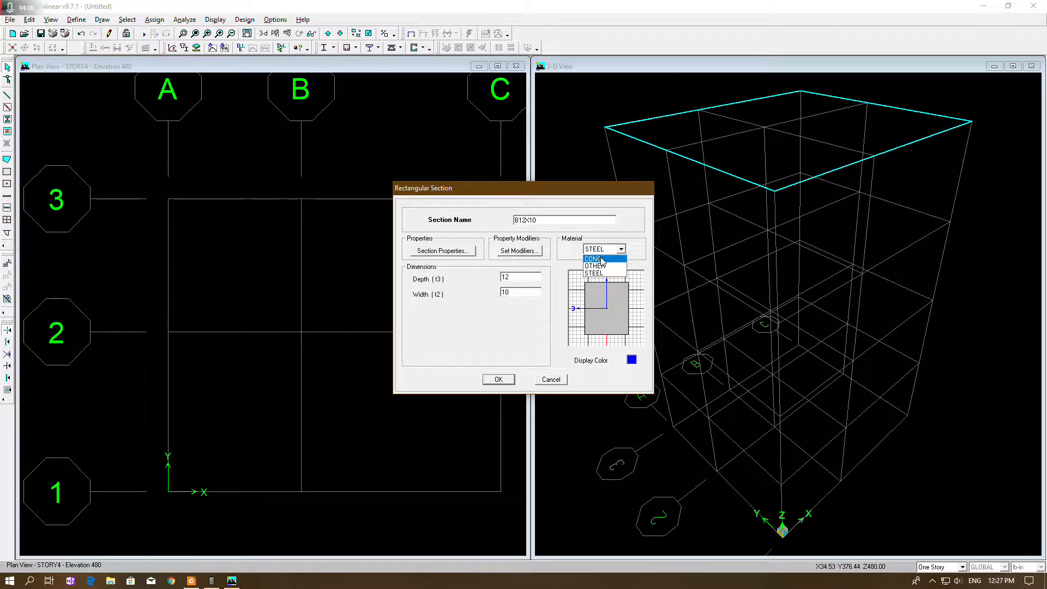
{"action": "left_click", "coordinate": [598, 256]}
- Set the B12X10 reinforcement to the Beam design type with a concrete cover of 1.5, and accept the section
{"action": "left_click", "coordinate": [488, 355]}
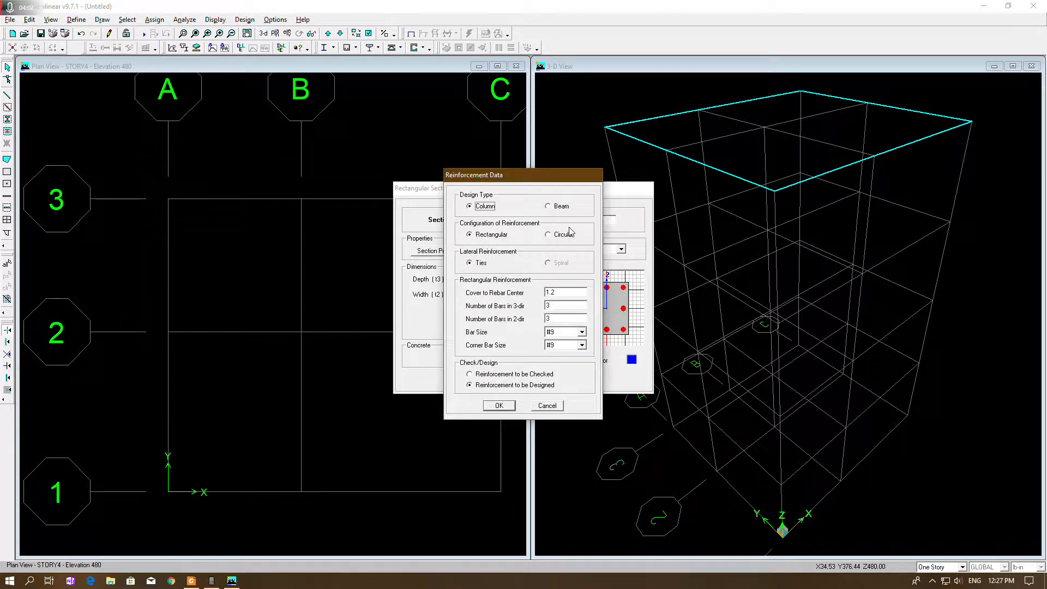
{"action": "left_click", "coordinate": [560, 210]}
{"action": "double_click", "coordinate": [556, 237]}
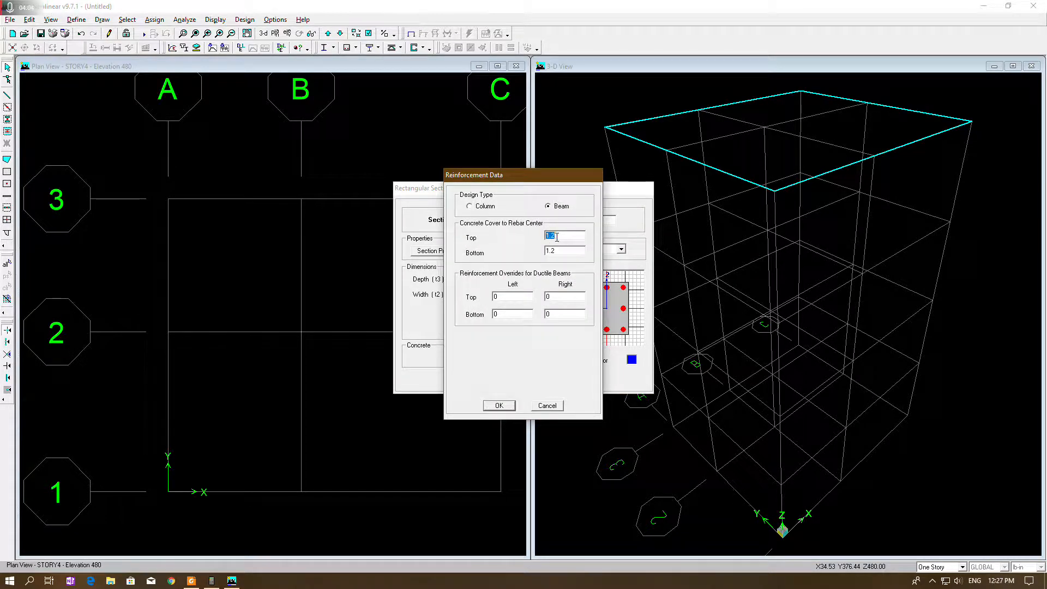
{"action": "type", "text": "1"}
{"action": "type", "text": "1.5"}
{"action": "left_click", "coordinate": [507, 405]}
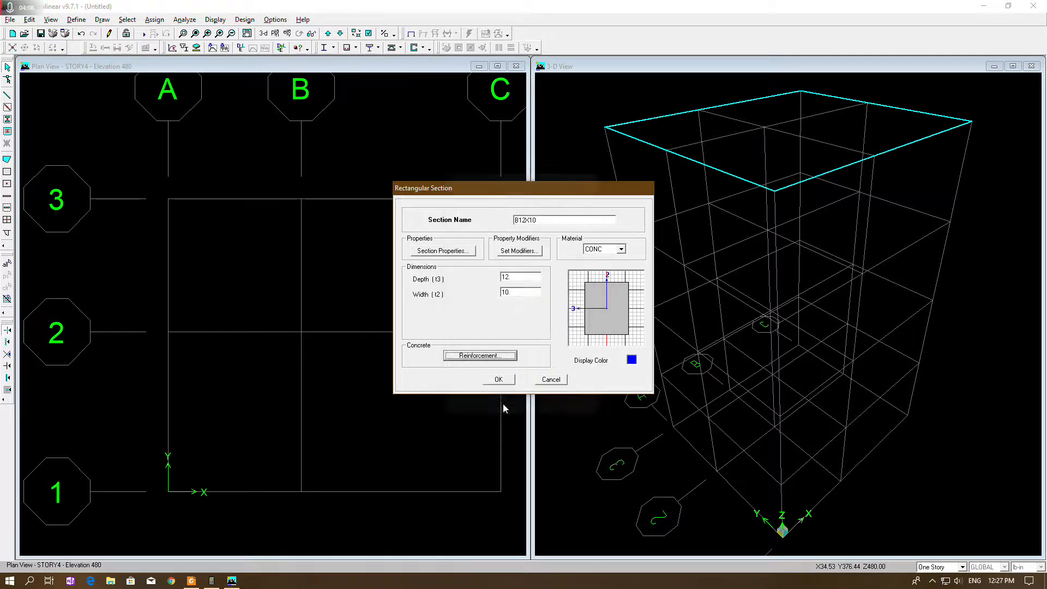
{"action": "left_click", "coordinate": [499, 380]}
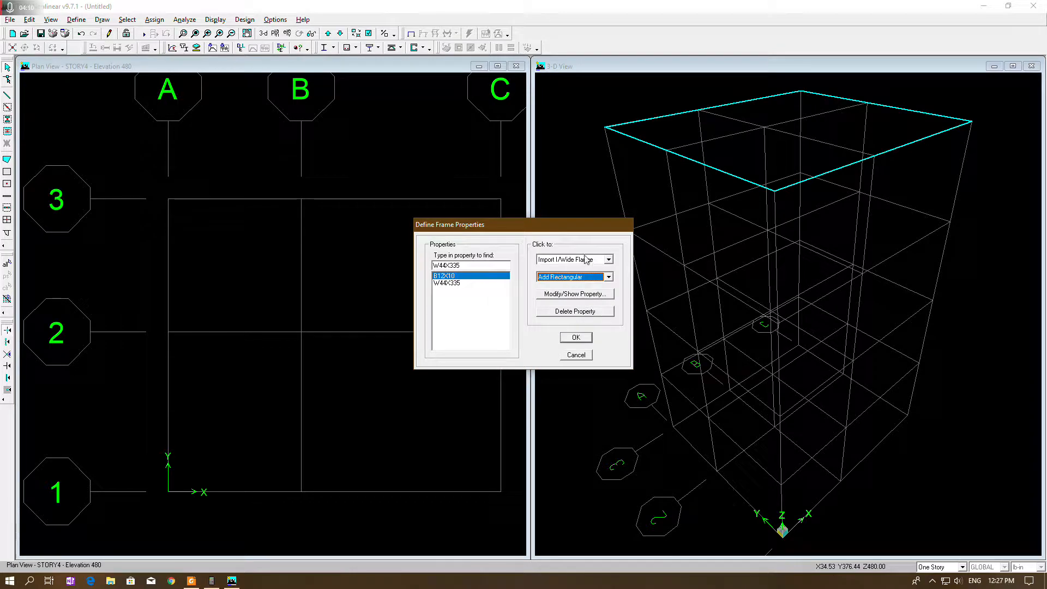
- Add a rectangular frame section named C12X12 with depth 12, width 12 and material CONC
{"action": "left_click", "coordinate": [603, 277]}
{"action": "left_click", "coordinate": [562, 294]}
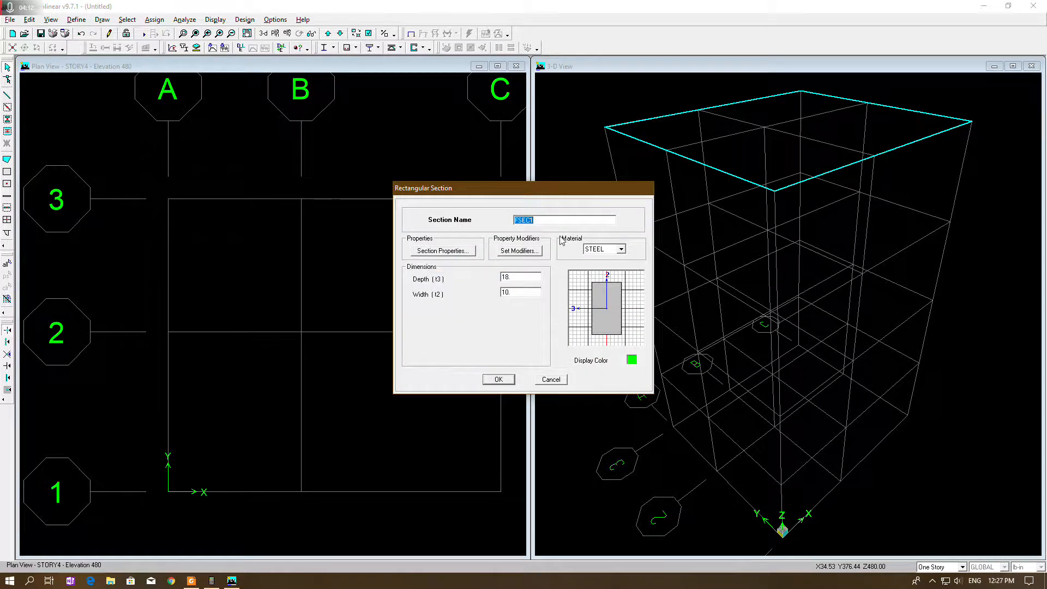
{"action": "type", "text": "C12X12"}
{"action": "double_click", "coordinate": [517, 291]}
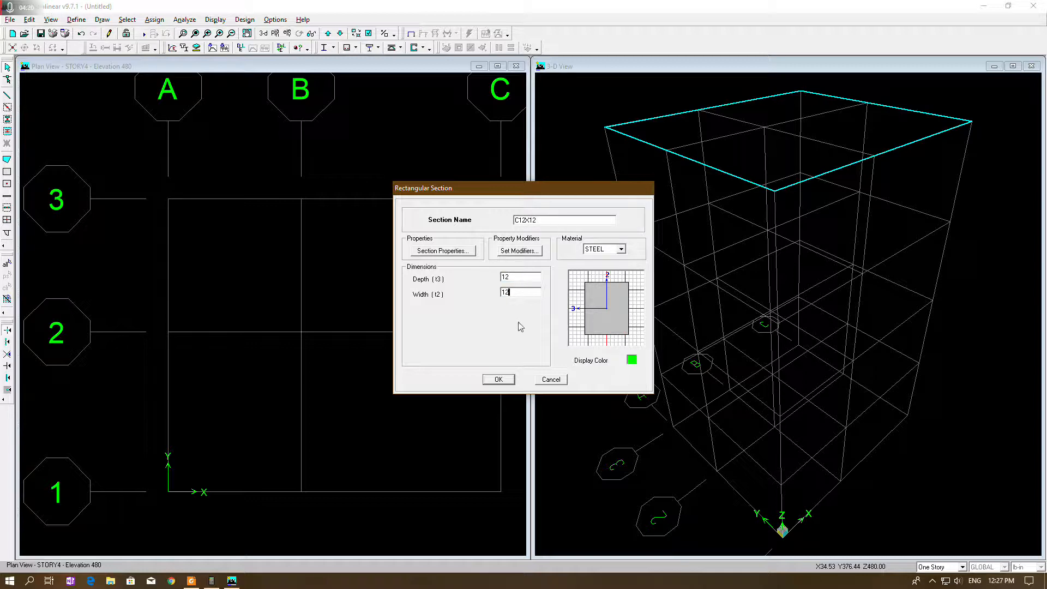
{"action": "left_click", "coordinate": [612, 252]}
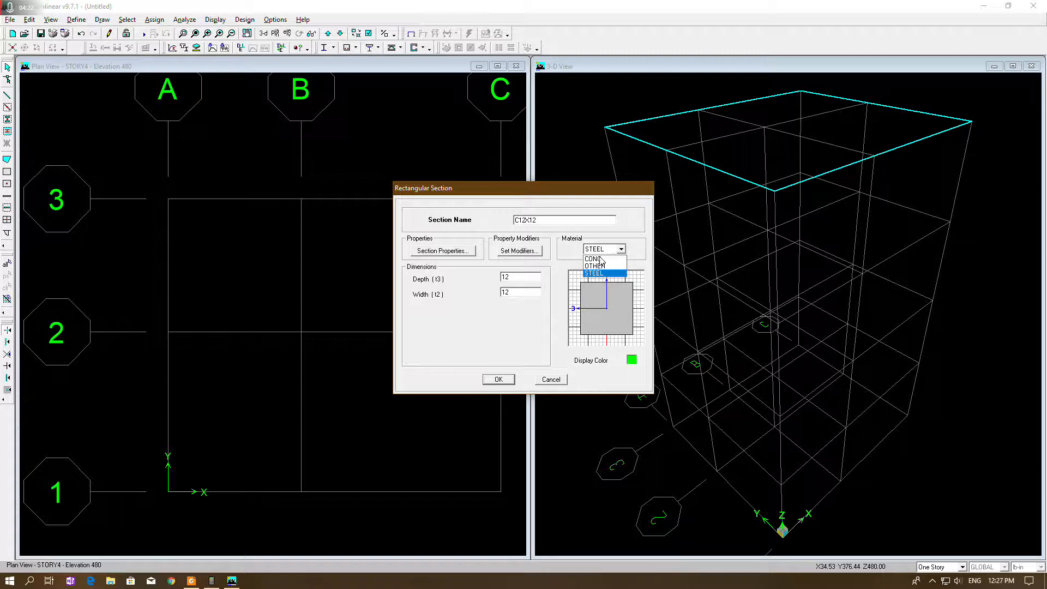
{"action": "left_click", "coordinate": [597, 264]}
- Accept the Column design type with rectangular tied reinforcement for C12X12 and confirm the frame property definitions
{"action": "left_click", "coordinate": [480, 355]}
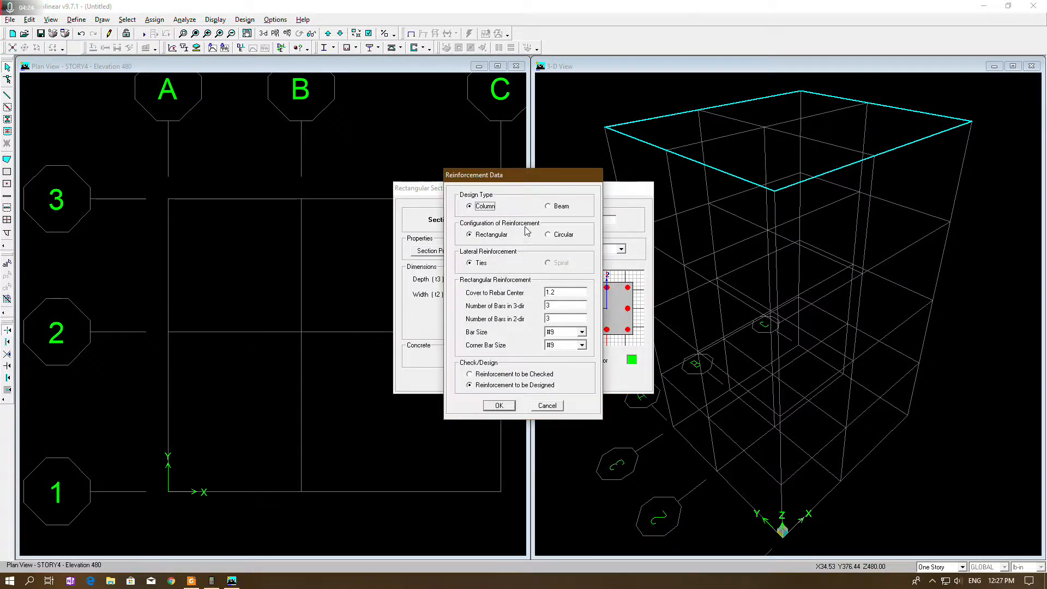
{"action": "left_click", "coordinate": [511, 406]}
{"action": "left_click", "coordinate": [499, 379]}
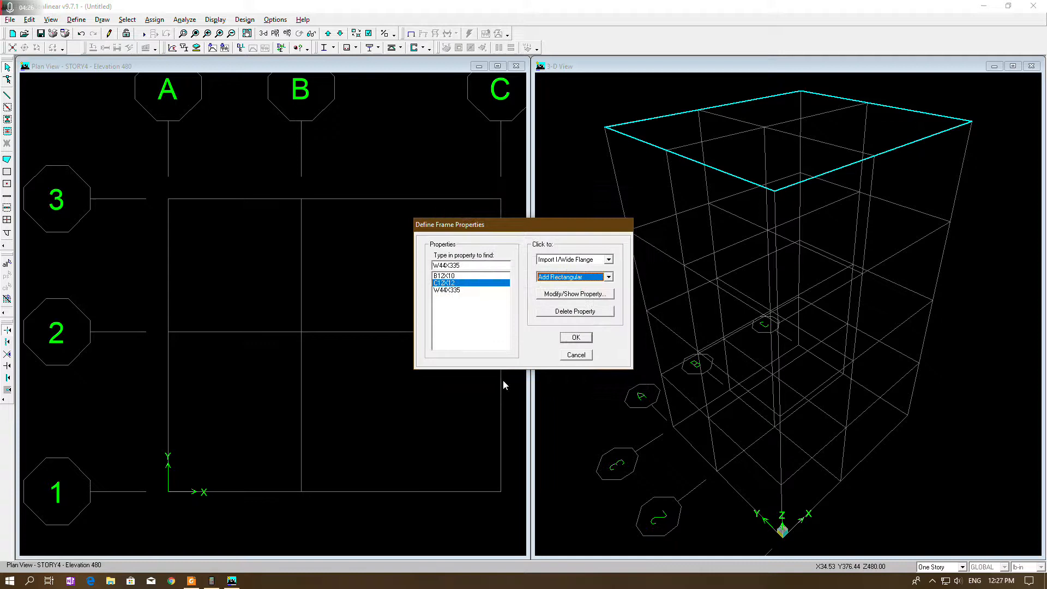
{"action": "left_click", "coordinate": [574, 335]}
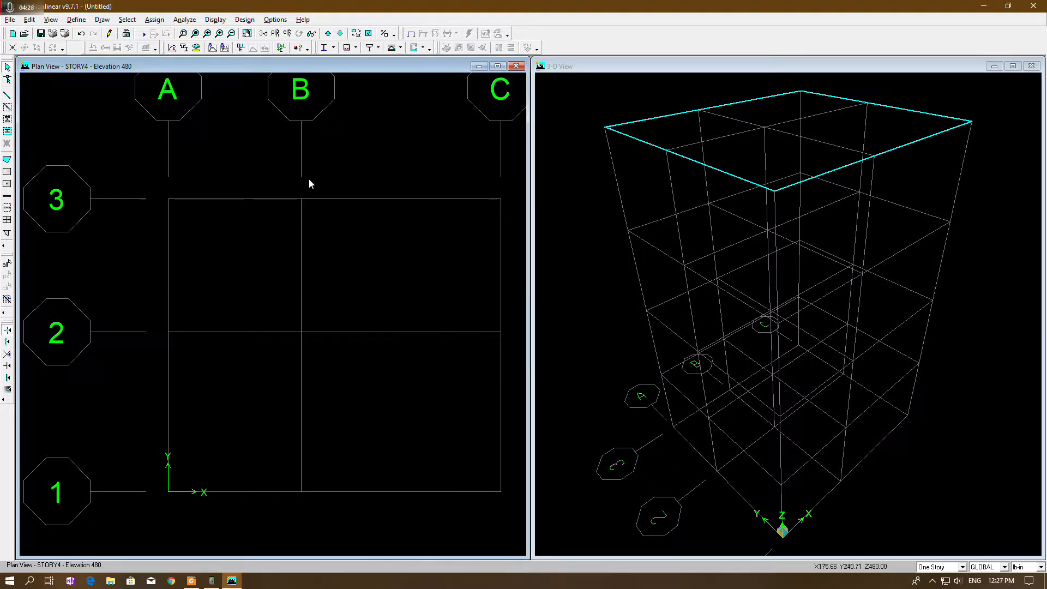
- Add a new slab section named S4 with material CONC
{"action": "left_click", "coordinate": [77, 19]}
{"action": "left_click", "coordinate": [92, 56]}
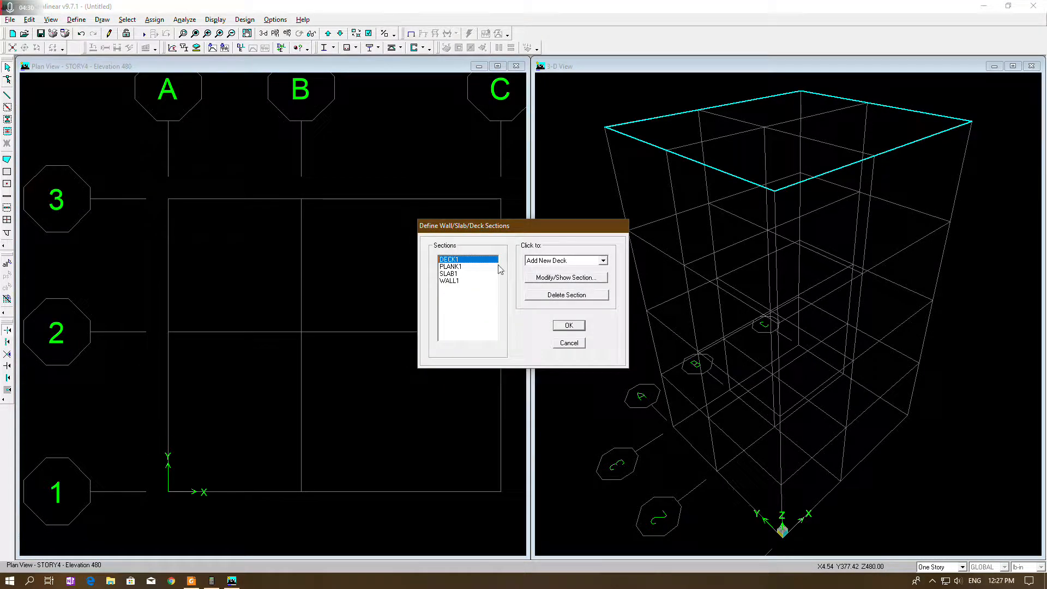
{"action": "left_click", "coordinate": [450, 274]}
{"action": "left_click", "coordinate": [550, 261]}
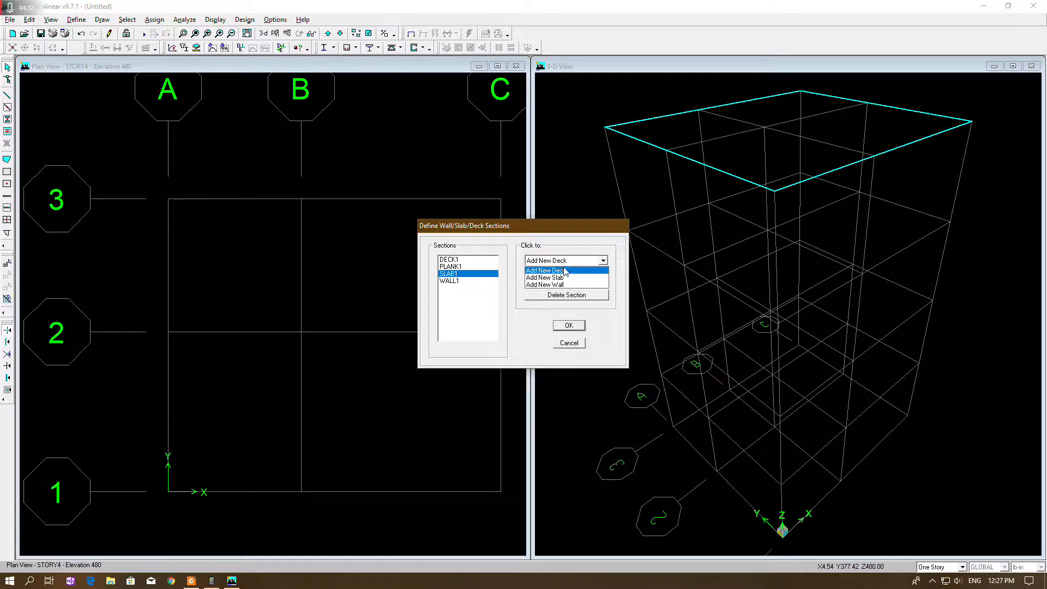
{"action": "left_click", "coordinate": [565, 277]}
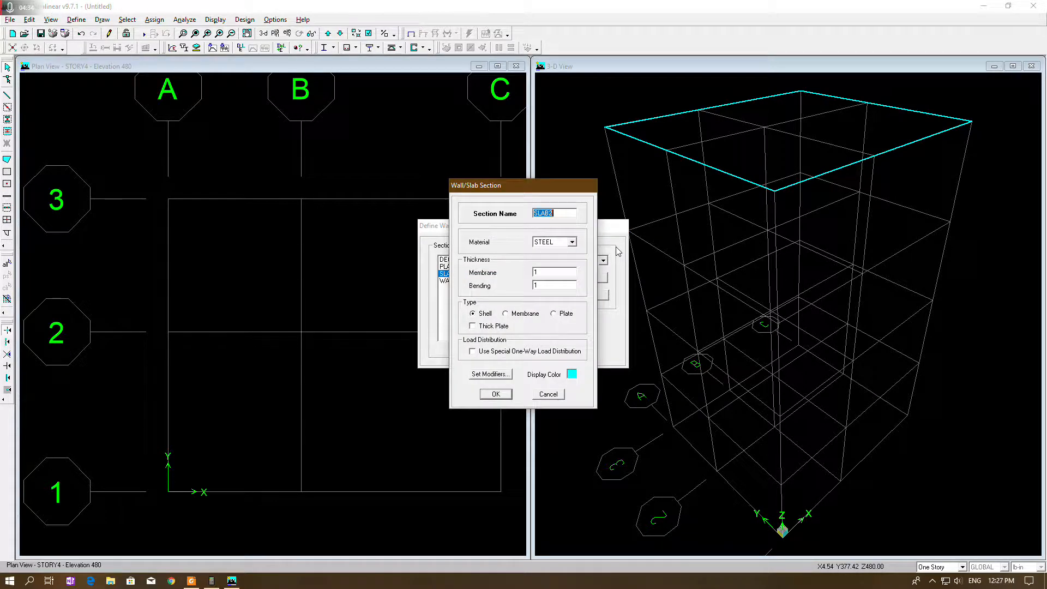
{"action": "type", "text": "S4"}
{"action": "left_click", "coordinate": [571, 244]}
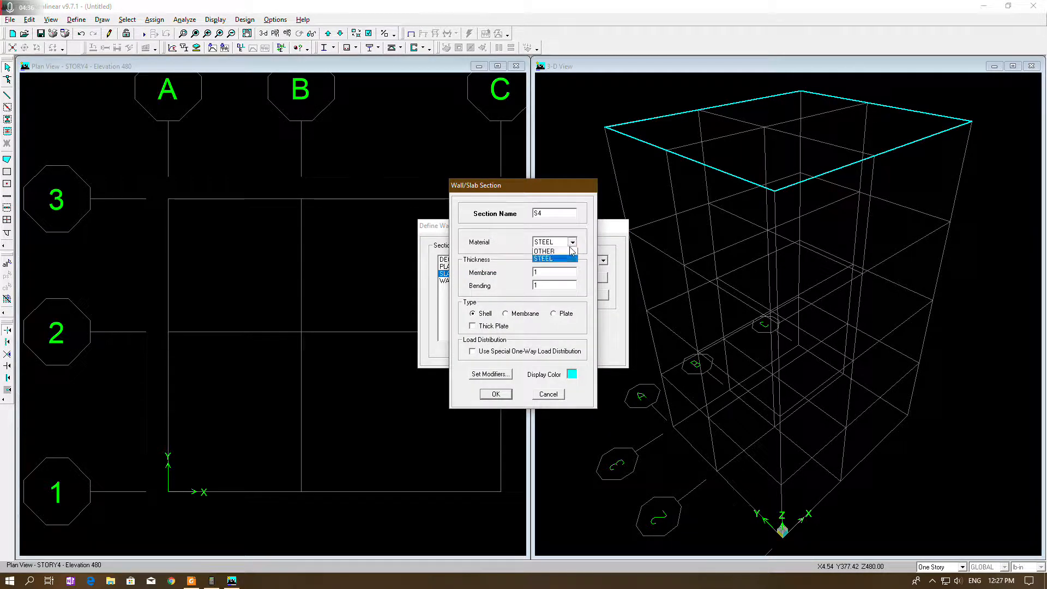
{"action": "left_click", "coordinate": [555, 252]}
- Set the S4 slab's membrane and bending thickness to 4 each, and confirm the section definitions
{"action": "double_click", "coordinate": [553, 272]}
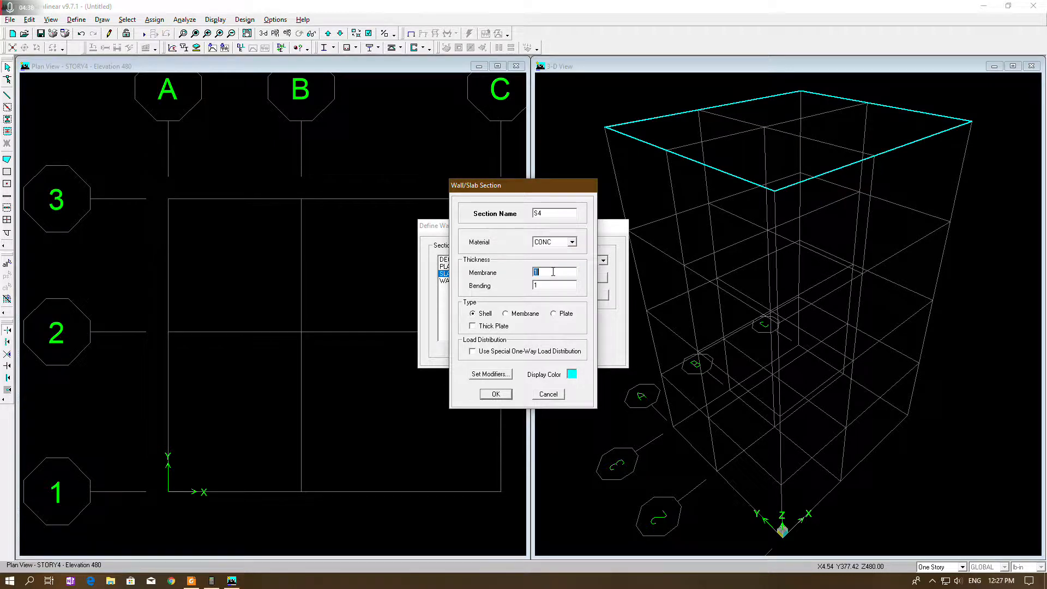
{"action": "type", "text": "4"}
{"action": "double_click", "coordinate": [560, 286]}
{"action": "type", "text": "4"}
{"action": "left_click", "coordinate": [494, 395]}
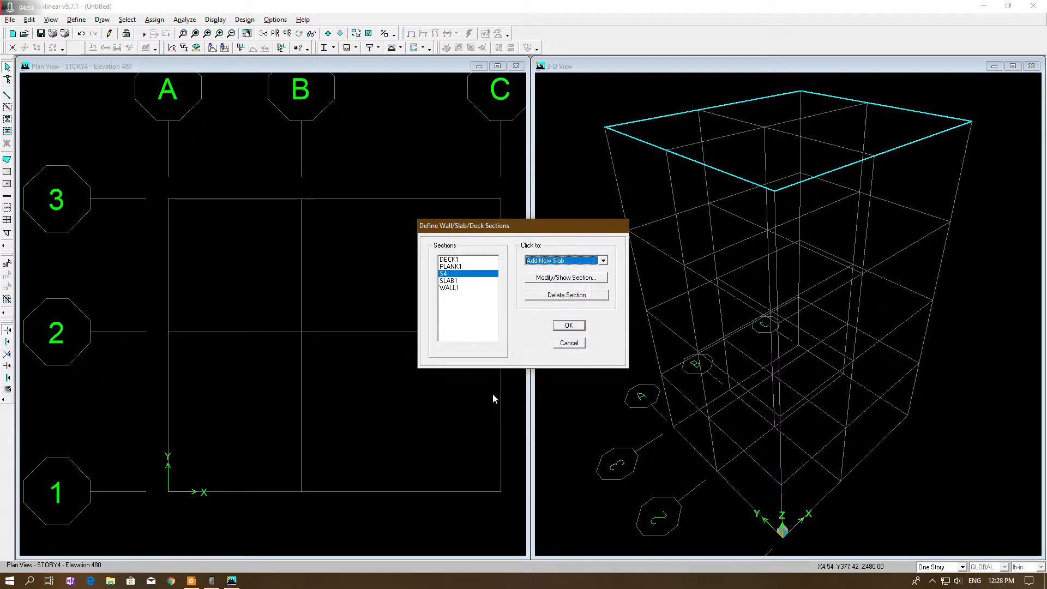
{"action": "left_click", "coordinate": [563, 327]}
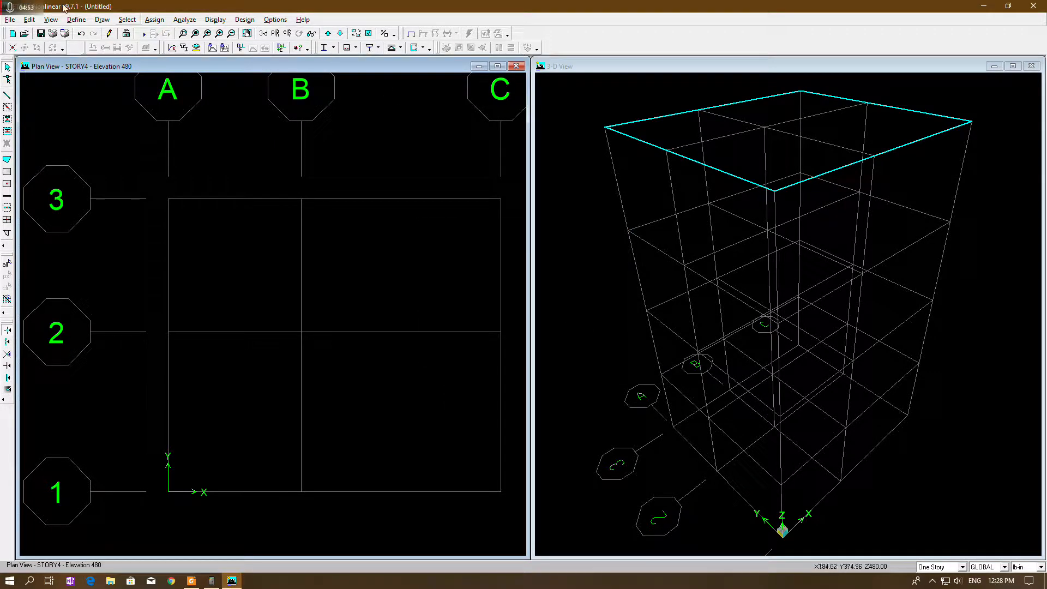
{"action": "left_click", "coordinate": [76, 20]}
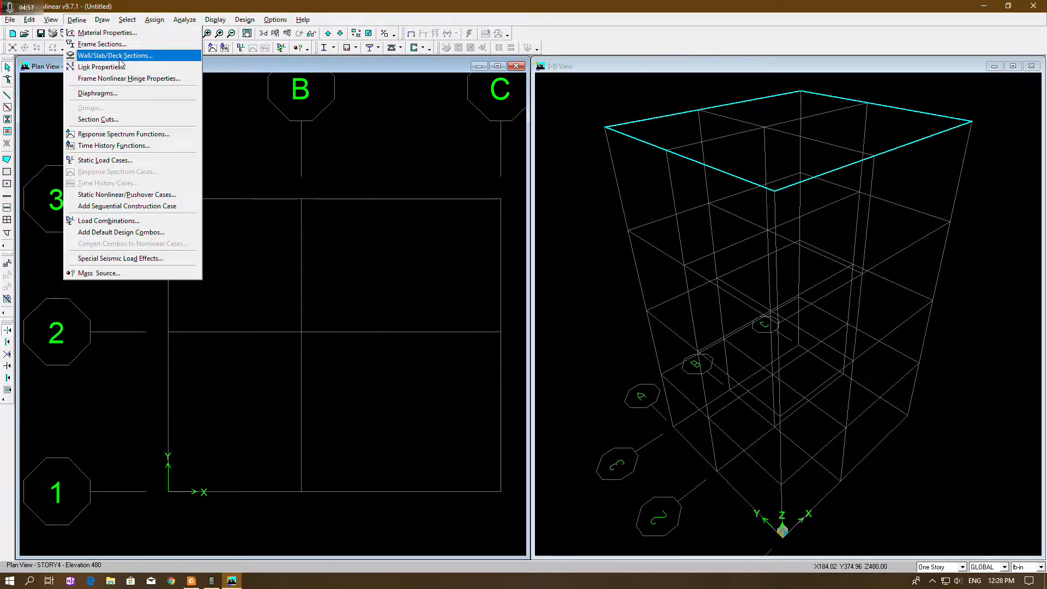
{"action": "mouse_move", "coordinate": [104, 19]}
{"action": "left_click", "coordinate": [161, 3]}
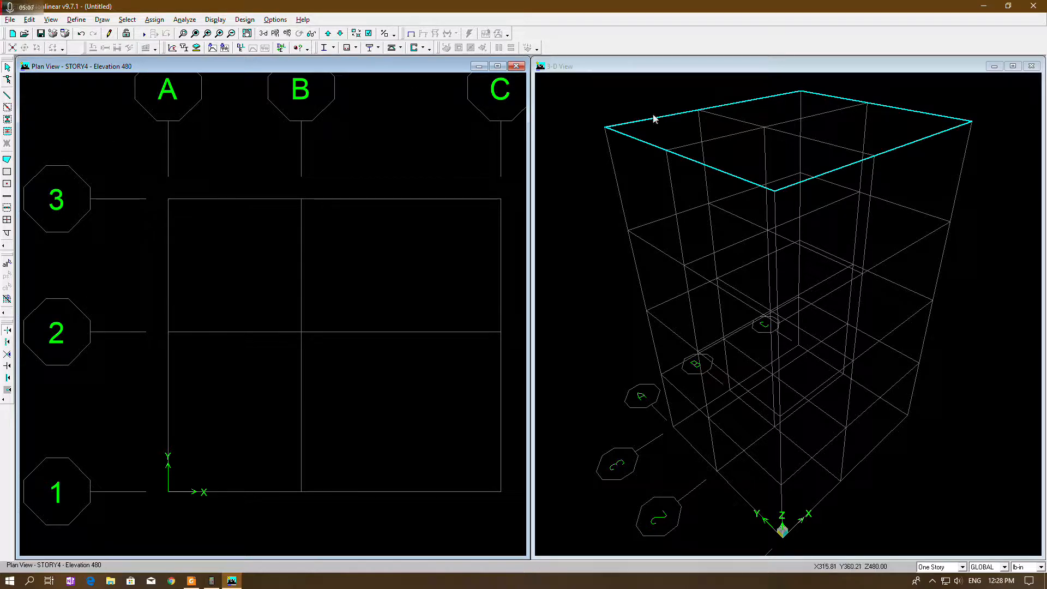
- Start creating columns in plan with the section property C12X12
{"action": "left_click", "coordinate": [7, 120]}
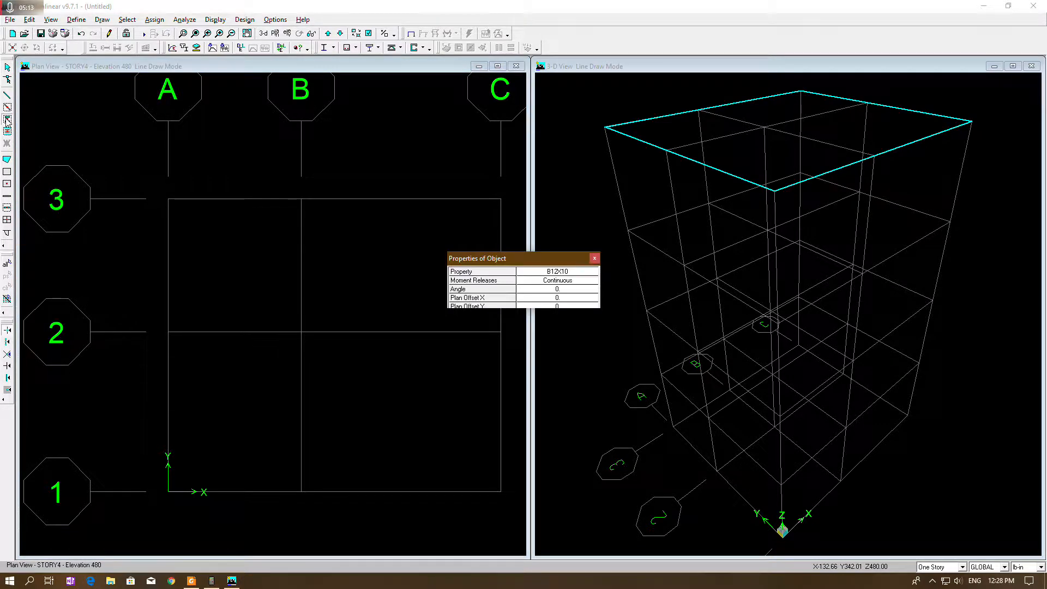
{"action": "left_click", "coordinate": [593, 274]}
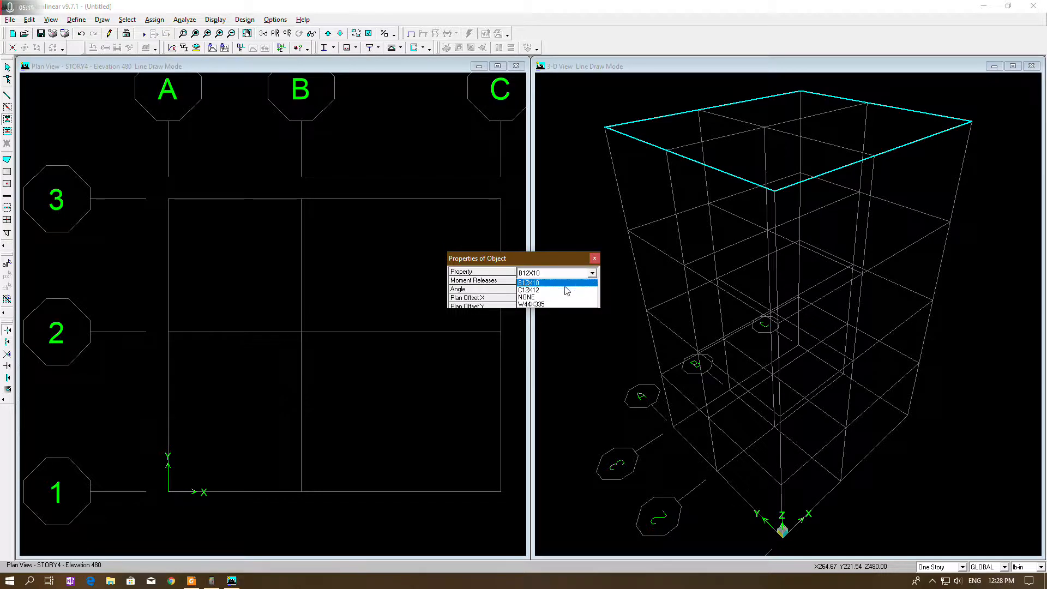
{"action": "left_click", "coordinate": [548, 295]}
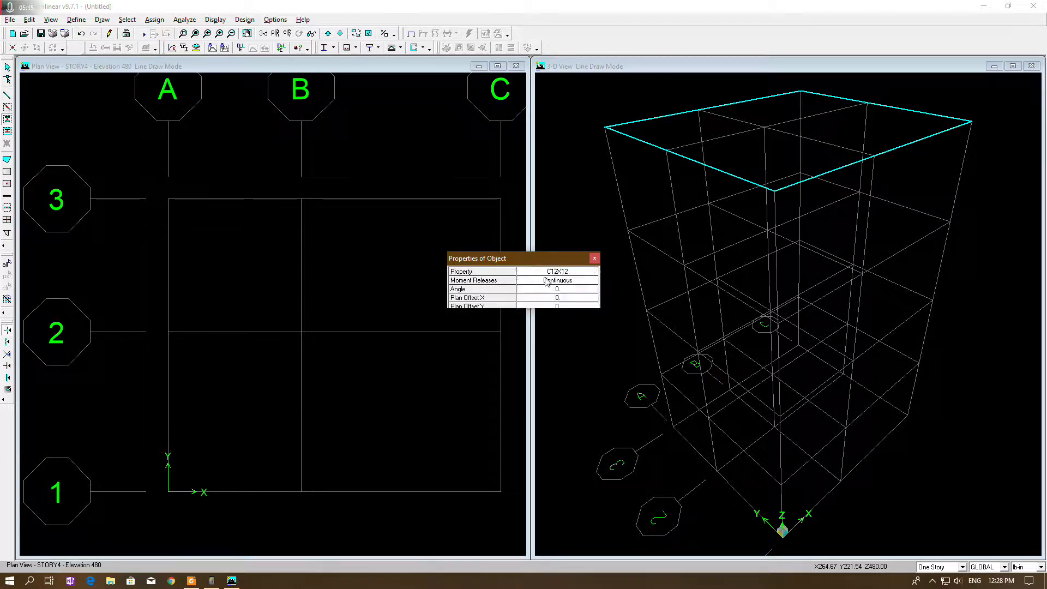
{"action": "left_click", "coordinate": [168, 199]}
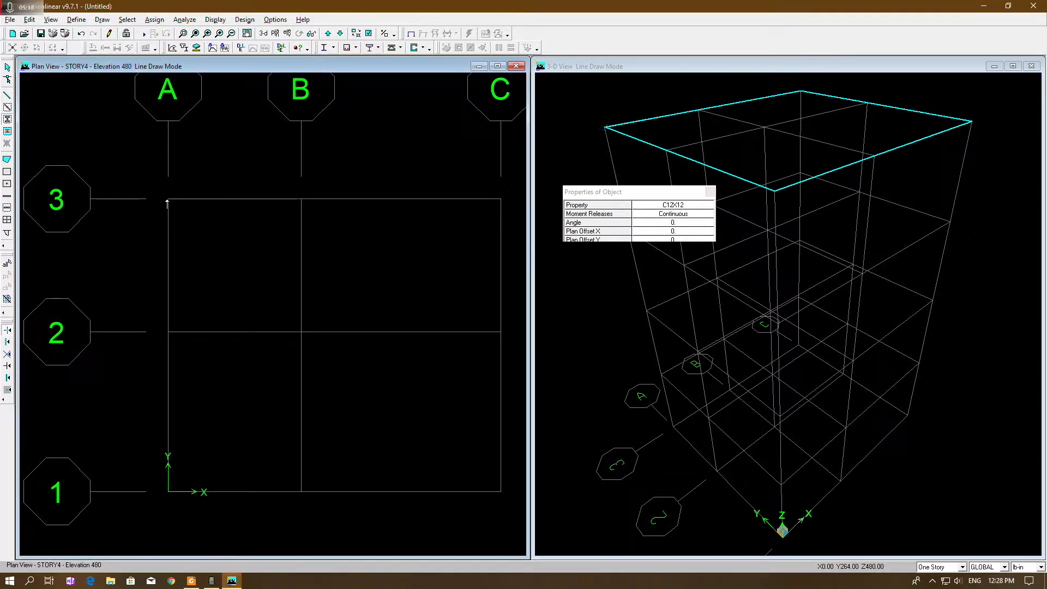
{"action": "left_click", "coordinate": [301, 198]}
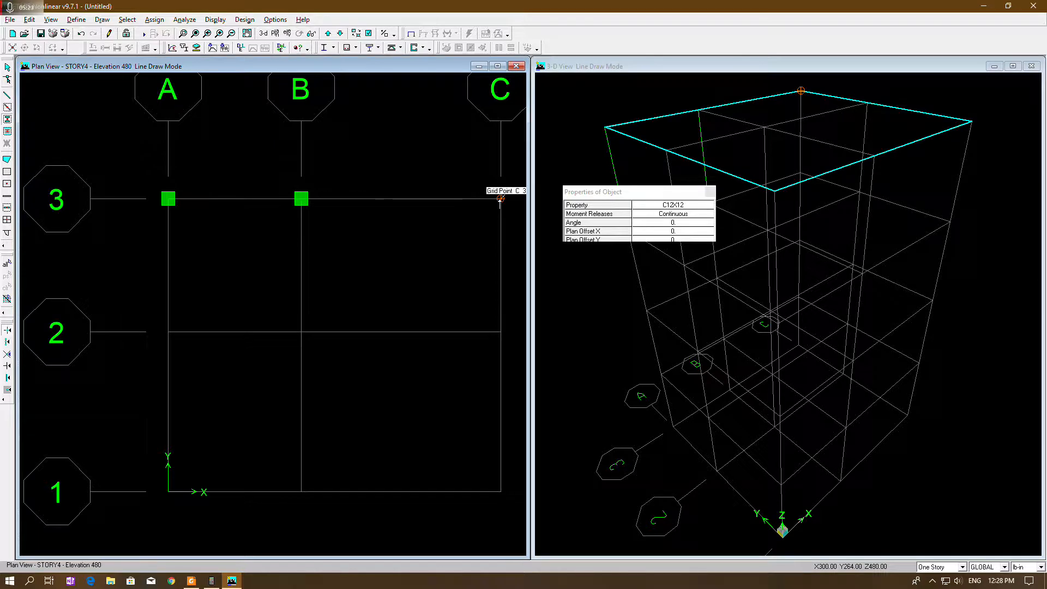
{"action": "left_click", "coordinate": [712, 192]}
{"action": "key", "text": "ctrl+z"}
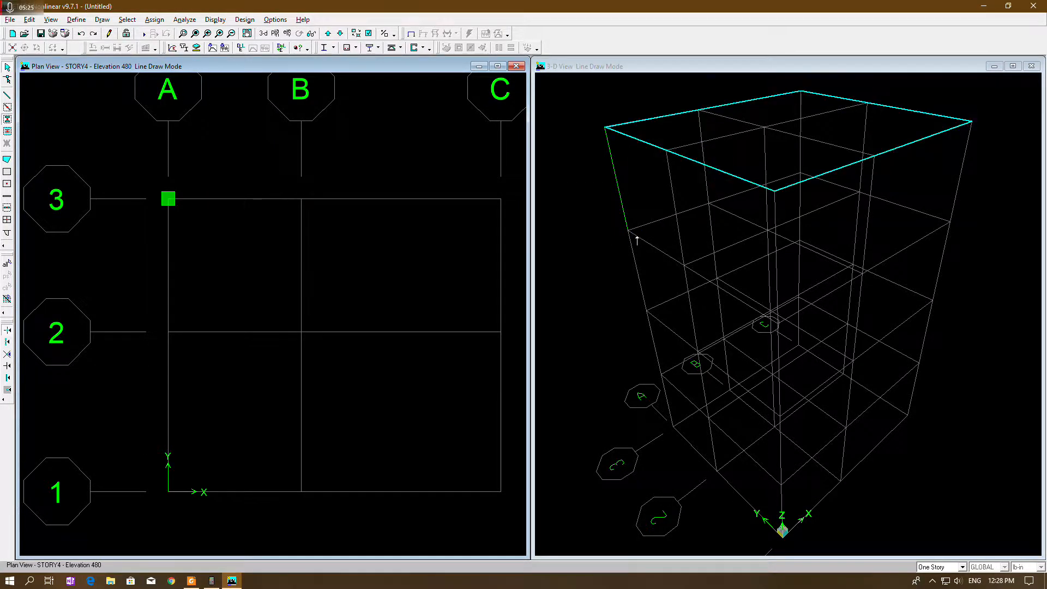
{"action": "key", "text": "ctrl+z"}
- Apply drawing to All Stories and place C12X12 columns at grid points A-3, B-3 and C-3
{"action": "left_click", "coordinate": [955, 567]}
{"action": "left_click", "coordinate": [933, 555]}
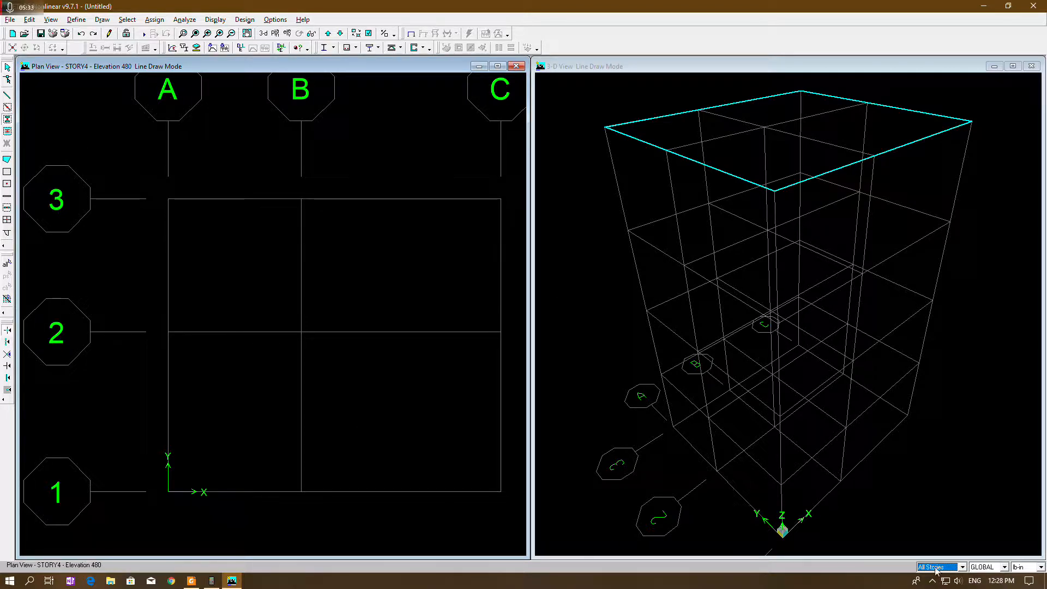
{"action": "left_click", "coordinate": [8, 119]}
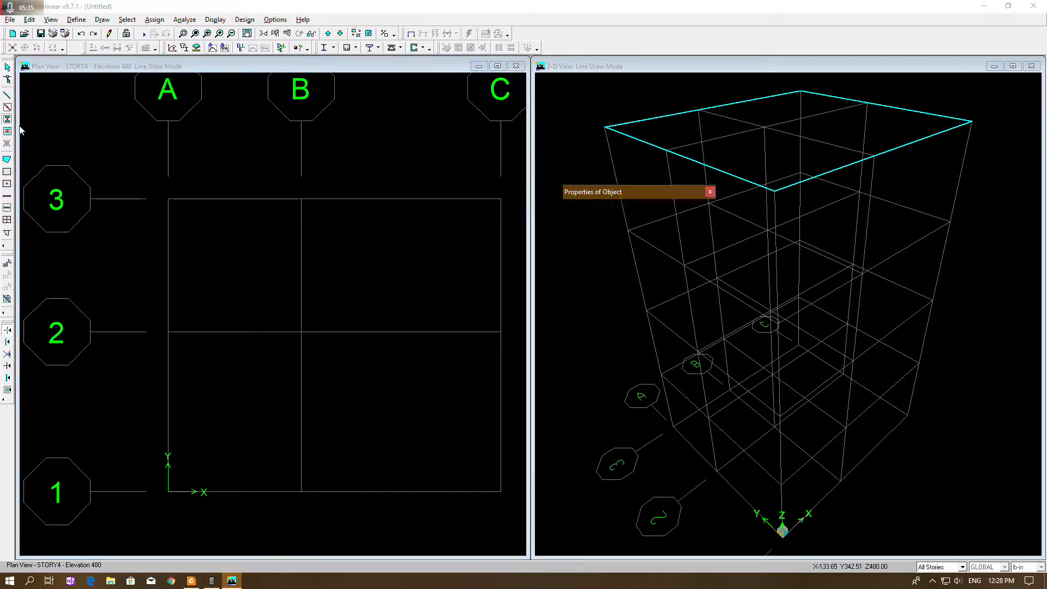
{"action": "left_click", "coordinate": [168, 198]}
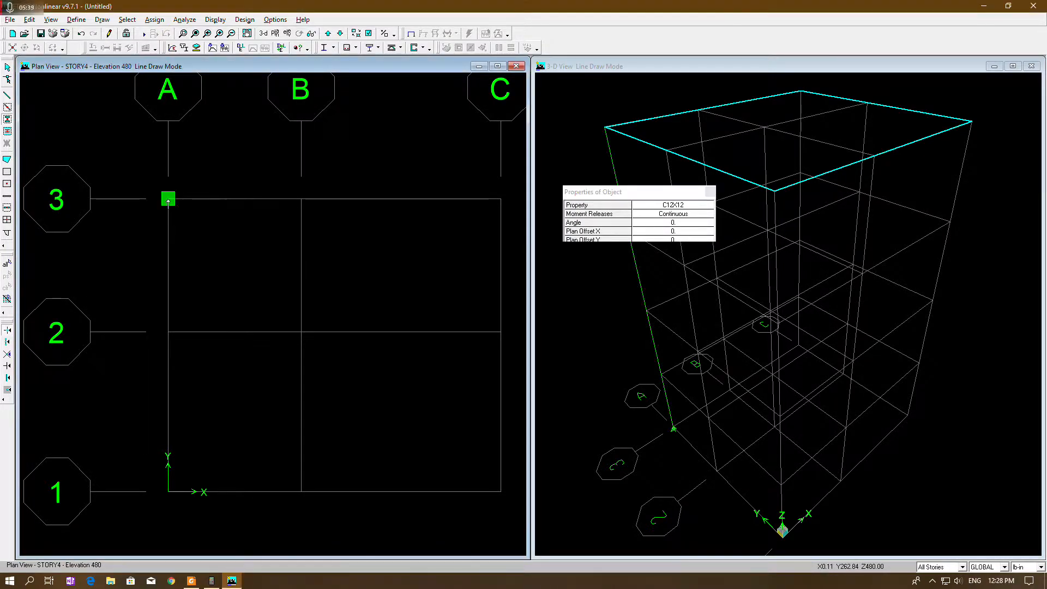
{"action": "left_click", "coordinate": [302, 198]}
{"action": "left_click", "coordinate": [500, 198]}
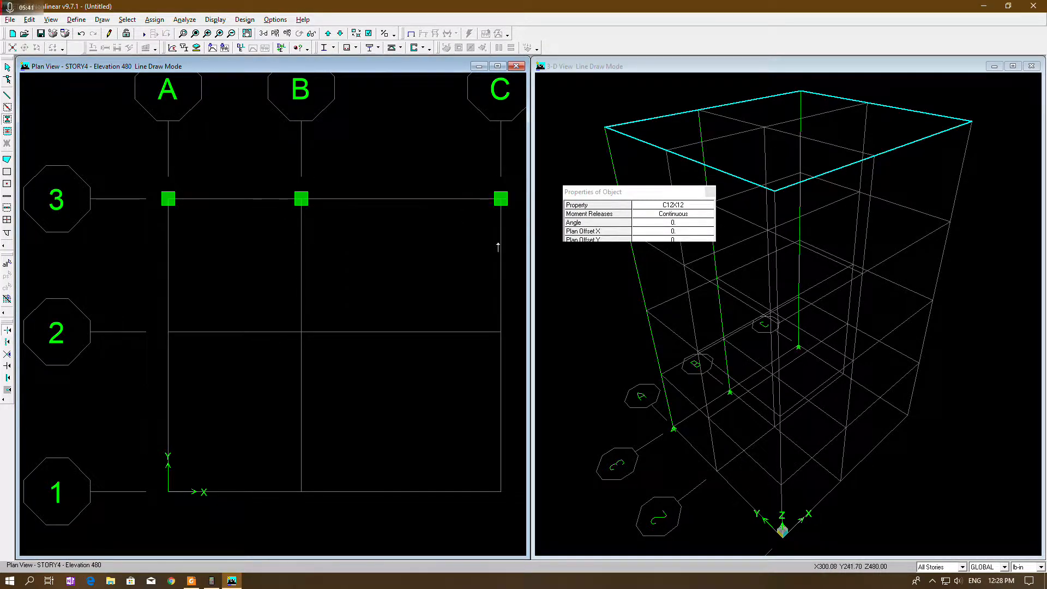
- Place C12X12 columns through all stories at grid points C-2, B-2, A-2, A-1 and B-1
{"action": "left_click", "coordinate": [500, 332]}
{"action": "left_click", "coordinate": [301, 332]}
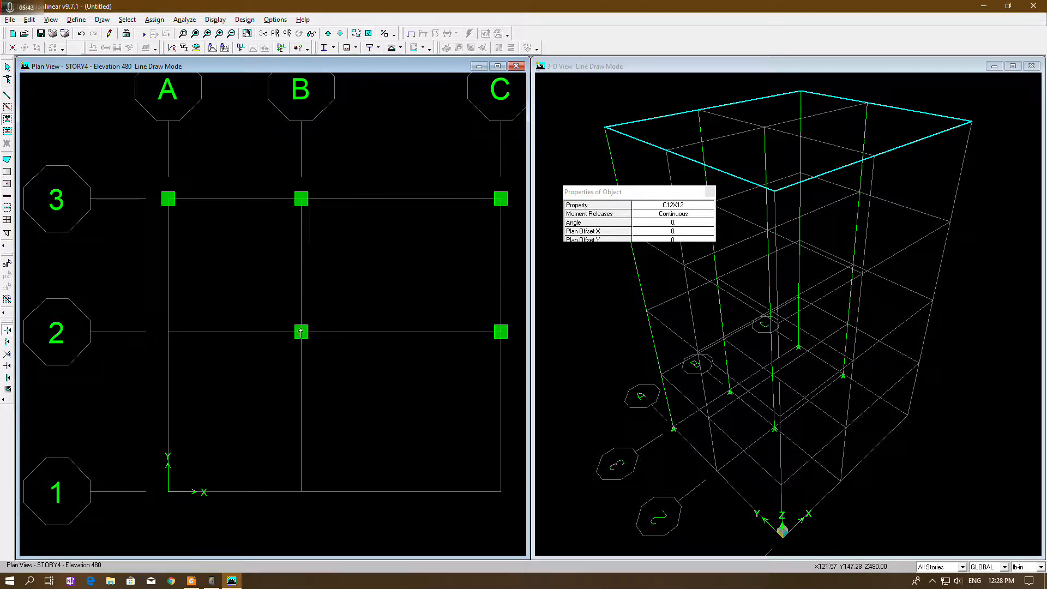
{"action": "left_click", "coordinate": [168, 331]}
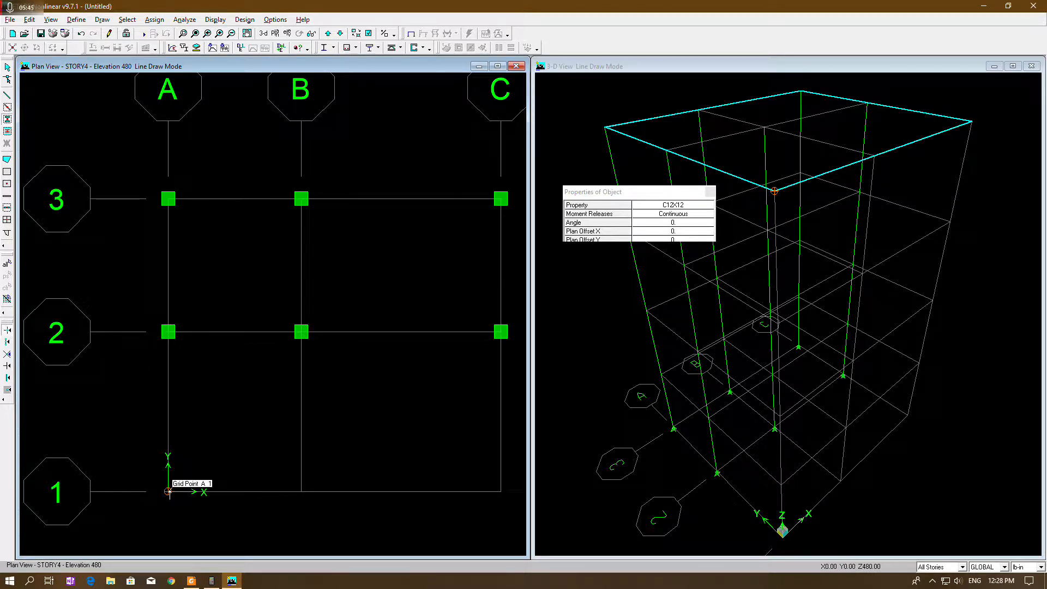
{"action": "left_click", "coordinate": [168, 492]}
{"action": "left_click", "coordinate": [301, 492]}
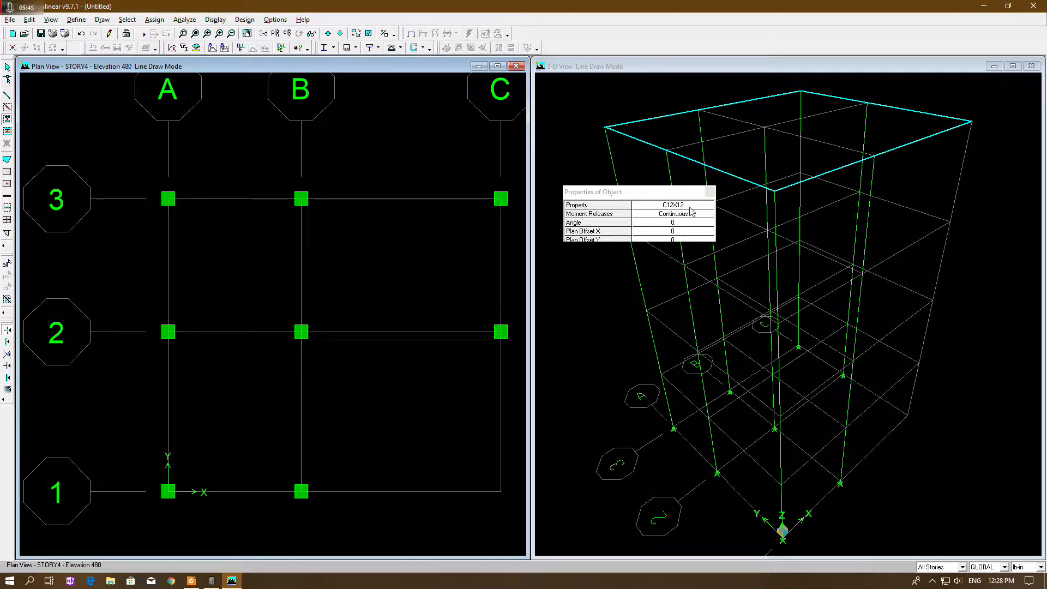
{"action": "left_click", "coordinate": [710, 192]}
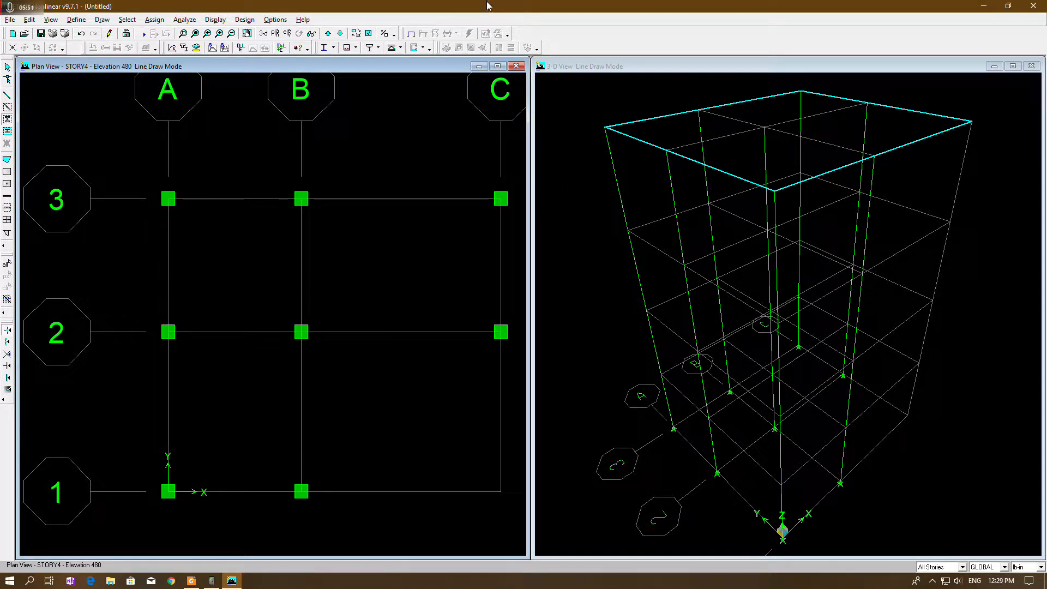
- Turn on the Object Fill and Extrusion view effects with Apply to All Windows
{"action": "left_click", "coordinate": [369, 34]}
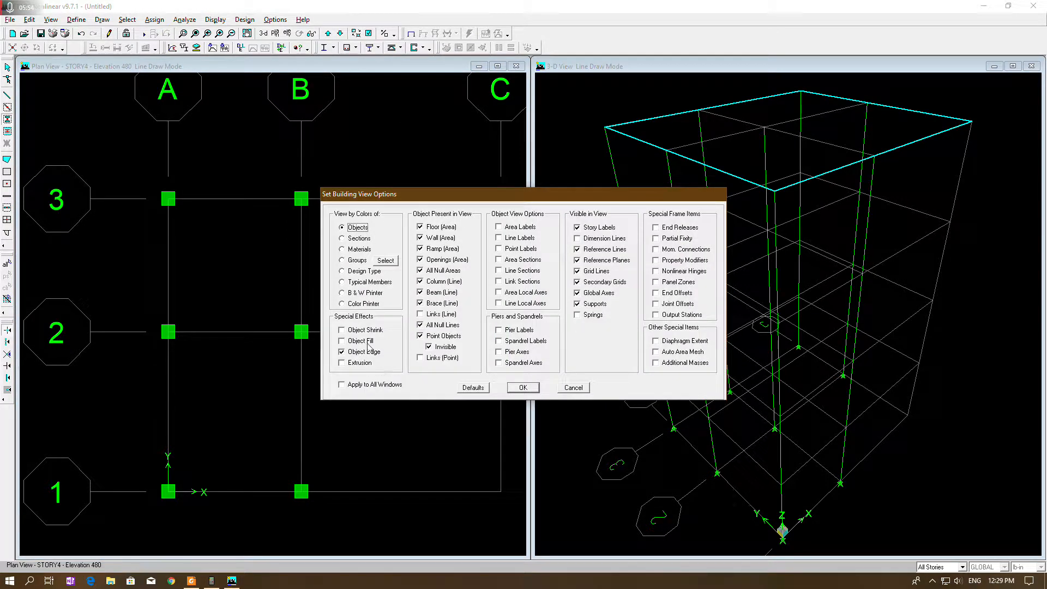
{"action": "left_click", "coordinate": [367, 342]}
{"action": "left_click", "coordinate": [359, 364]}
{"action": "left_click", "coordinate": [402, 384]}
{"action": "left_click", "coordinate": [522, 388]}
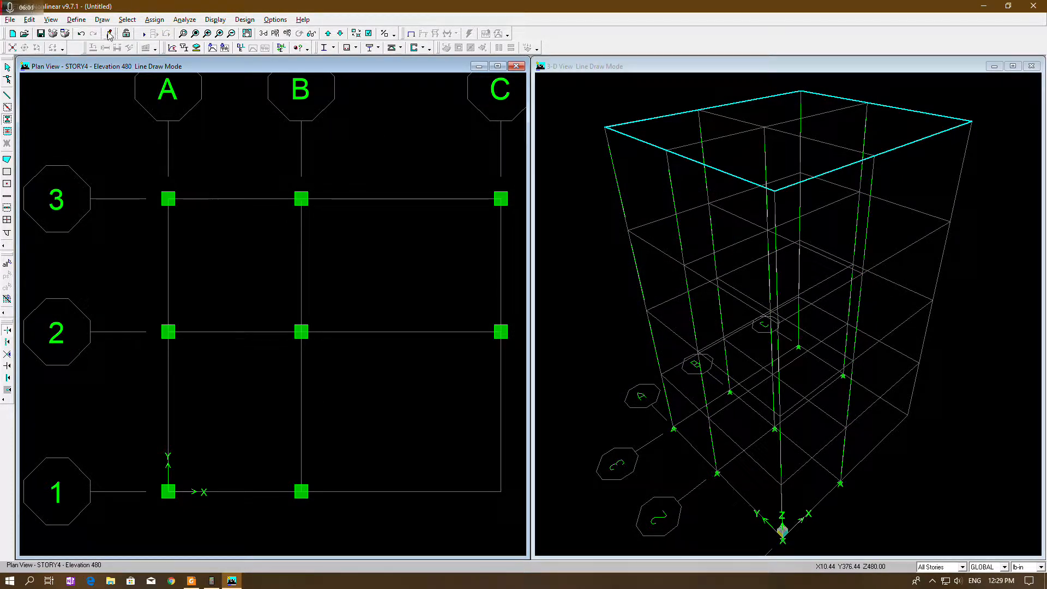
- Inspect the columns in the rendered viewer and close it
{"action": "left_click", "coordinate": [77, 20]}
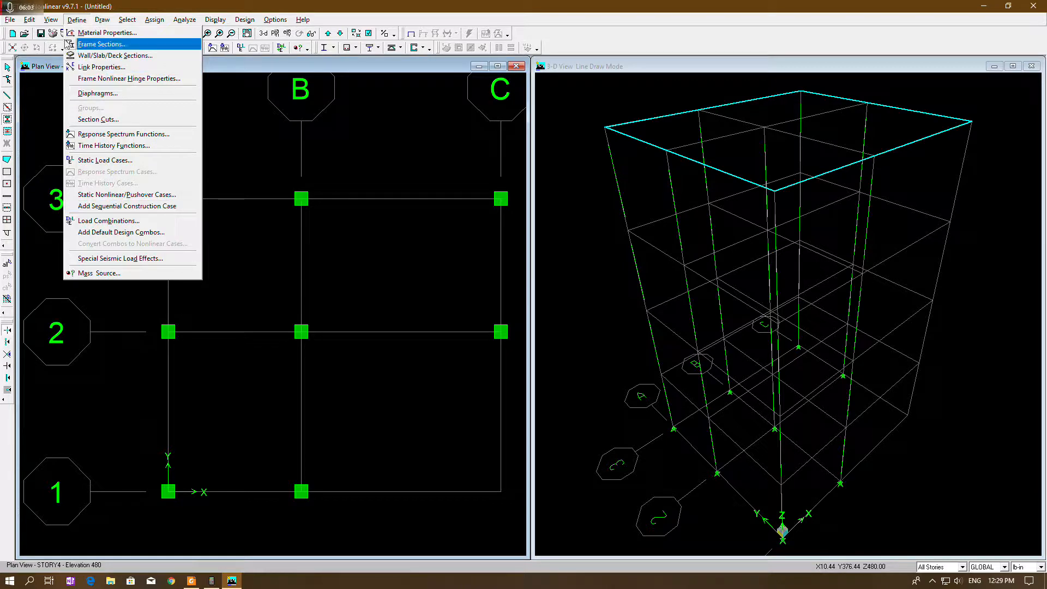
{"action": "mouse_move", "coordinate": [51, 21]}
{"action": "left_click", "coordinate": [64, 278]}
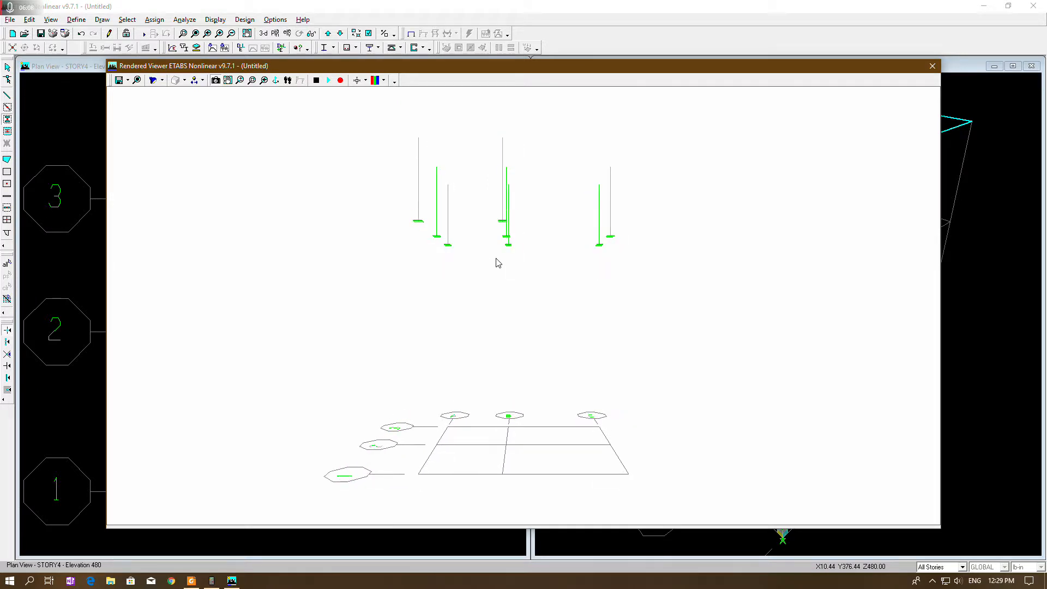
{"action": "left_click", "coordinate": [933, 65]}
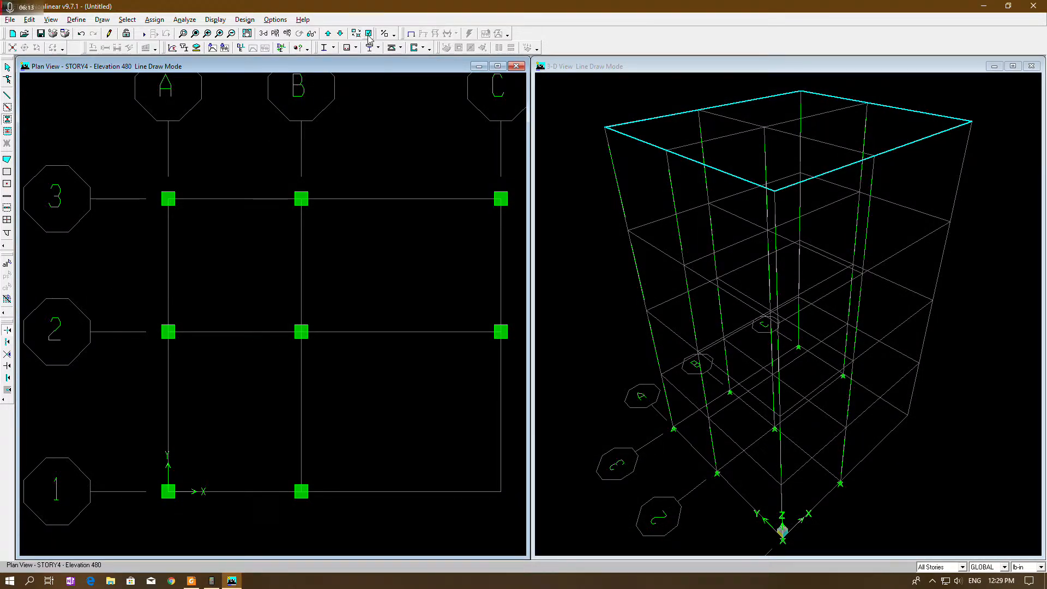
- Turn off the Object Fill and Extrusion effects for the plan view
{"action": "left_click", "coordinate": [345, 47]}
{"action": "left_click", "coordinate": [362, 342]}
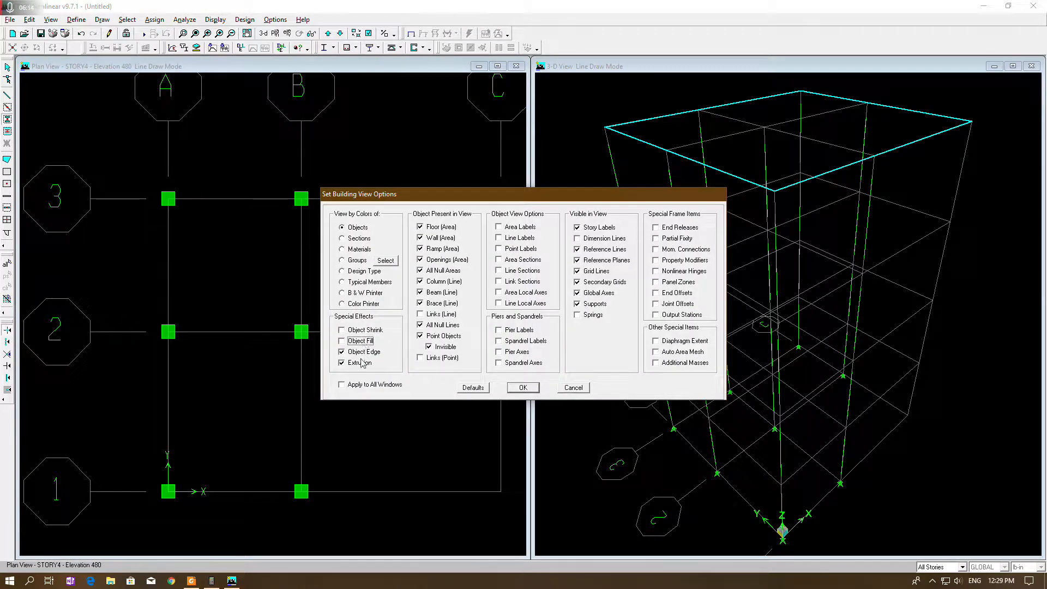
{"action": "left_click", "coordinate": [361, 363]}
{"action": "left_click", "coordinate": [521, 388]}
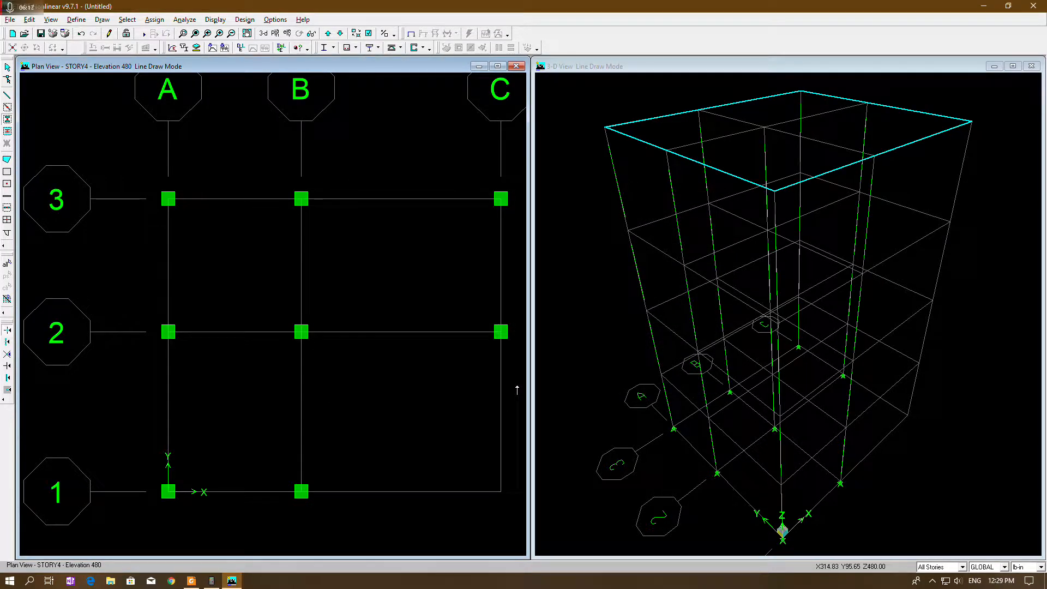
- Turn off the Object Shrink, Object Fill and Extrusion effects for the 3-D view
{"action": "left_click", "coordinate": [614, 67]}
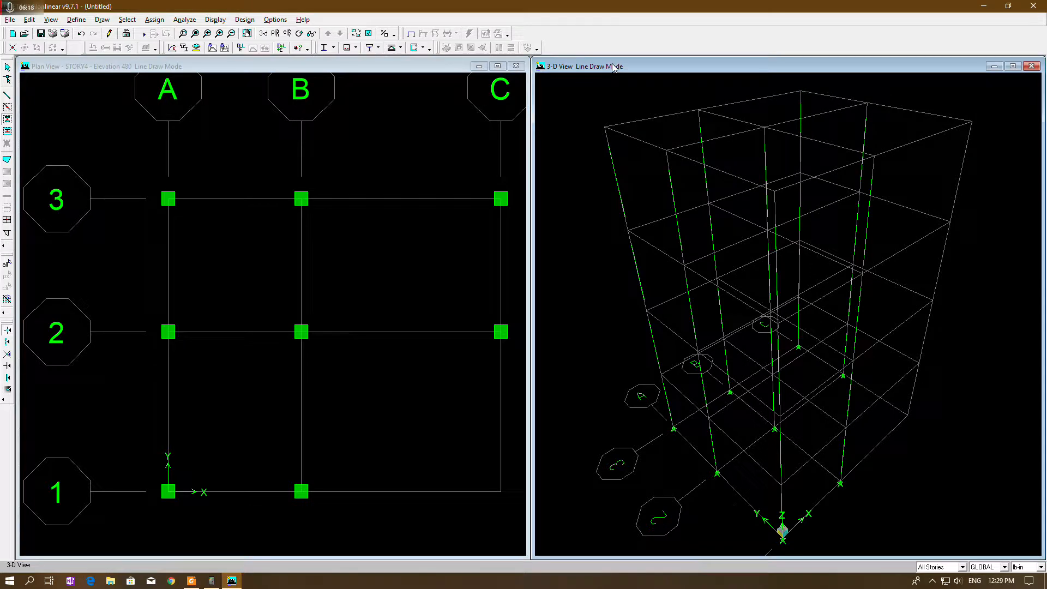
{"action": "left_click", "coordinate": [368, 34]}
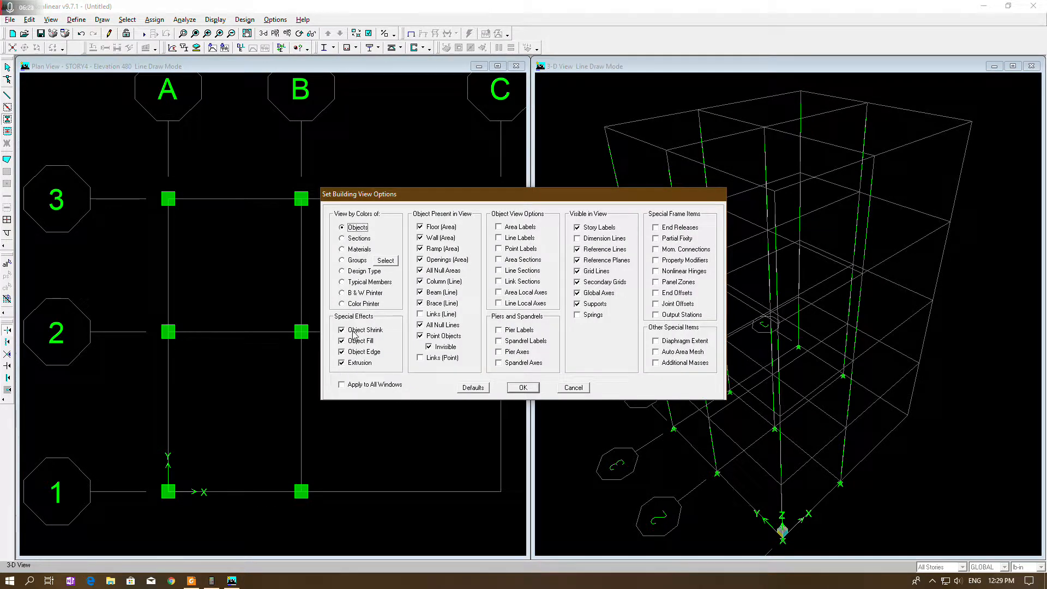
{"action": "left_click", "coordinate": [357, 341]}
{"action": "left_click", "coordinate": [359, 363]}
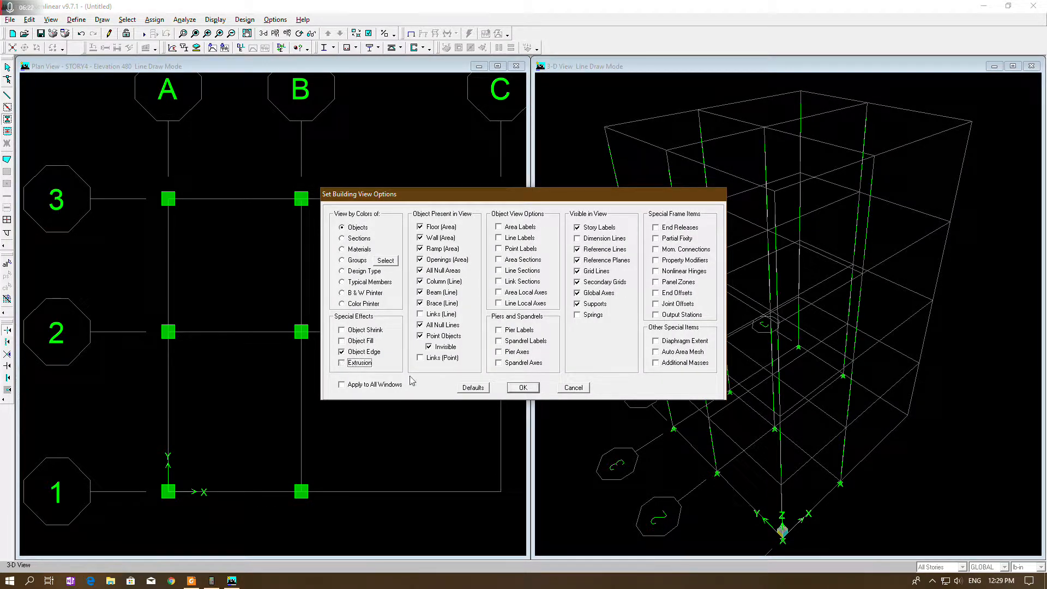
{"action": "left_click", "coordinate": [522, 388]}
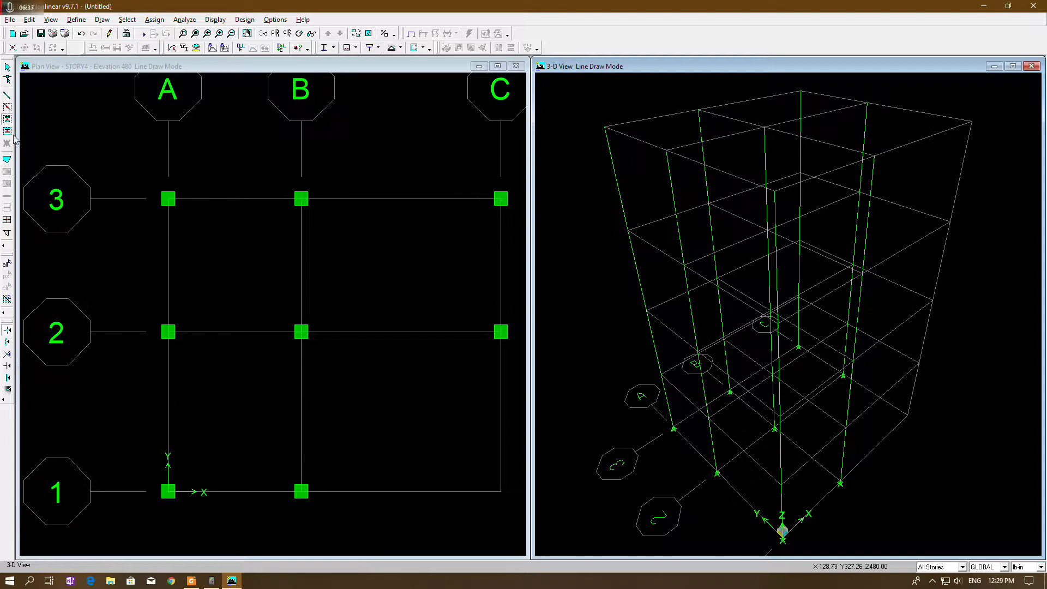
- Draw B12X10 beams on all stories along grids 2 and 3 from A to C, and along grids A and C between 2 and 3
{"action": "left_click", "coordinate": [7, 108]}
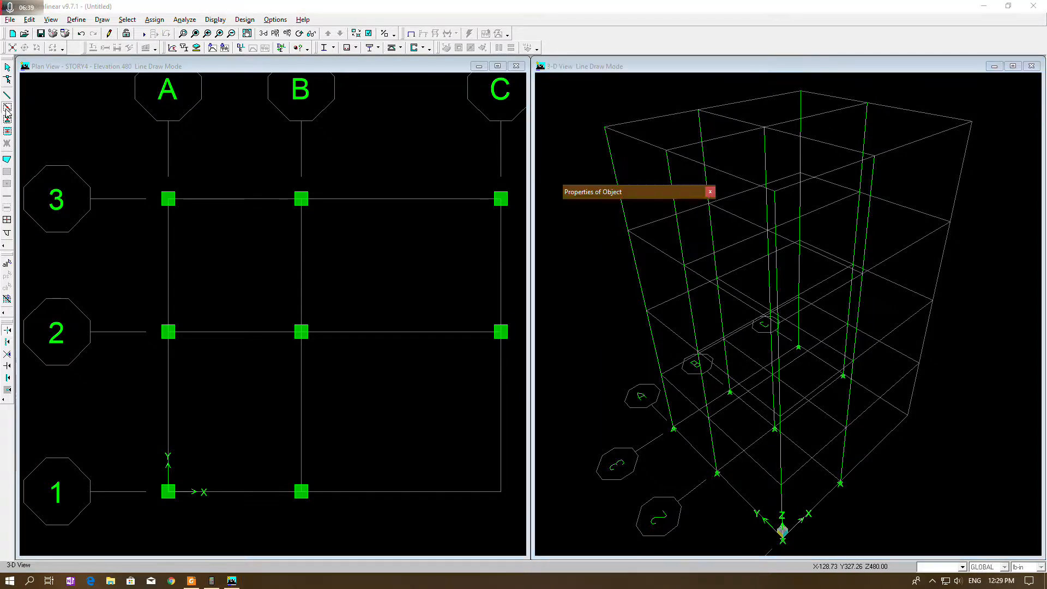
{"action": "left_click", "coordinate": [168, 199]}
{"action": "left_click", "coordinate": [300, 198]}
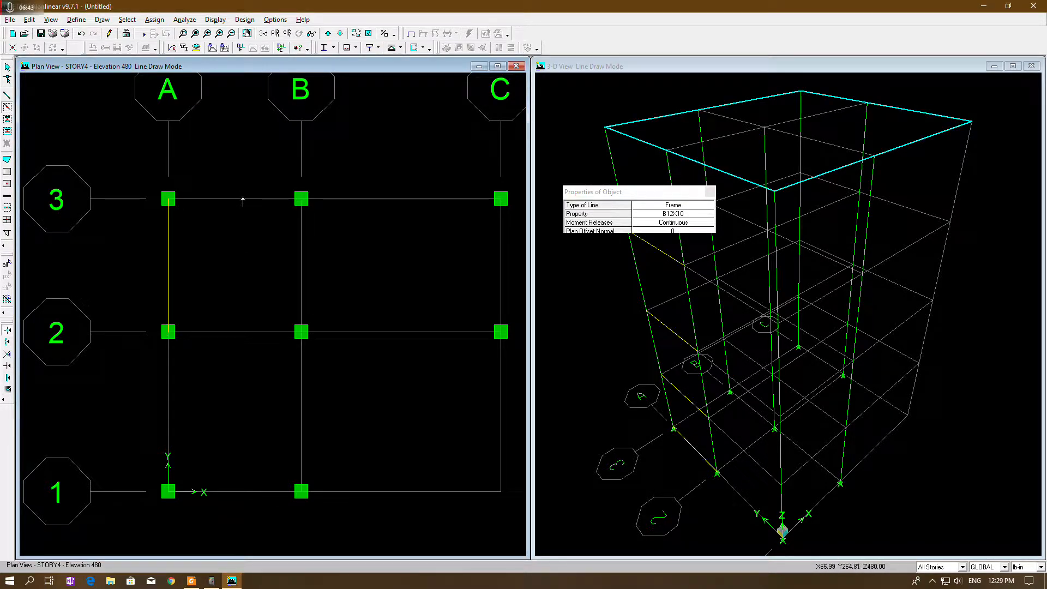
{"action": "left_click", "coordinate": [501, 199]}
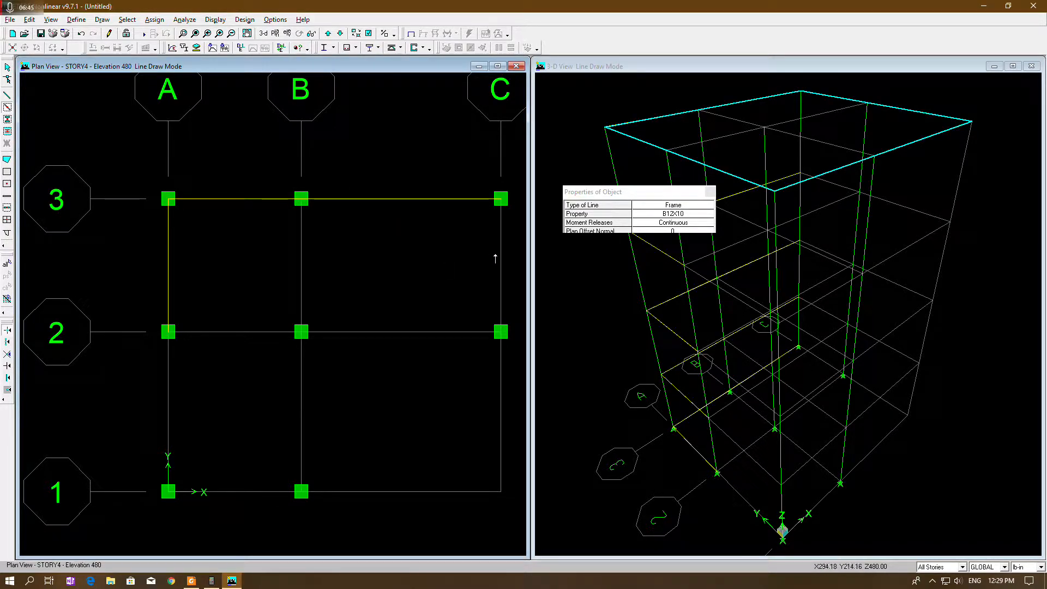
{"action": "left_click", "coordinate": [500, 331]}
{"action": "left_click", "coordinate": [377, 334]}
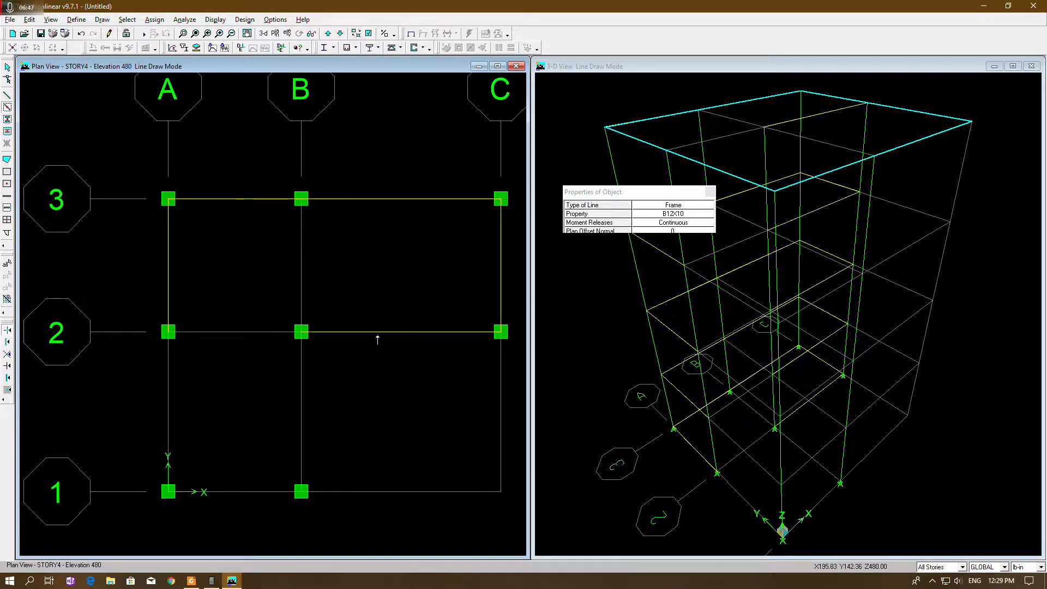
{"action": "left_click", "coordinate": [262, 332]}
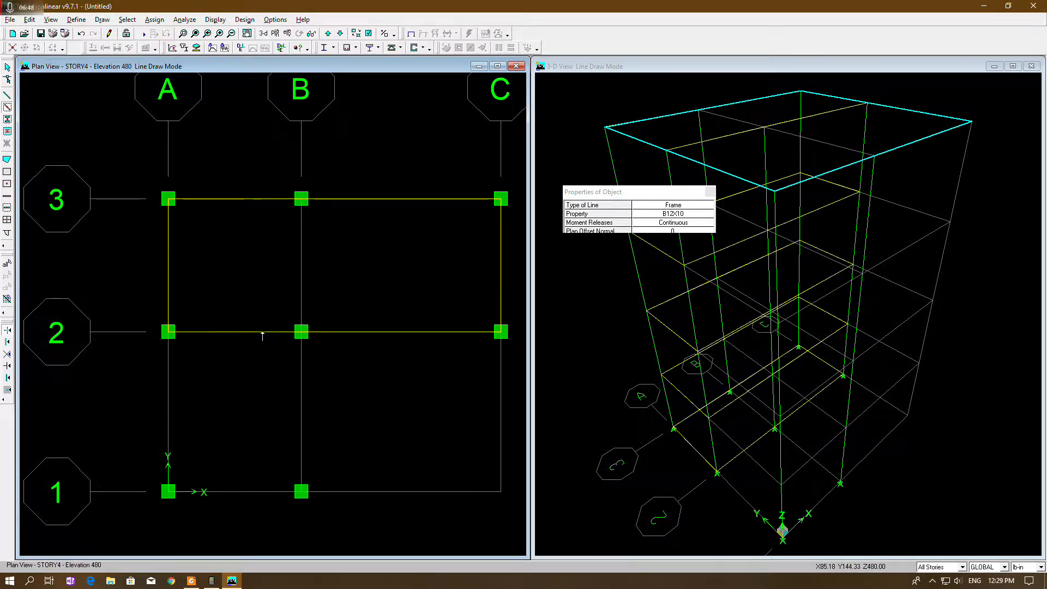
- Draw B12X10 beams on all stories along grids A and B between 1 and 2, and along grid 1 between A and B
{"action": "left_click", "coordinate": [297, 398]}
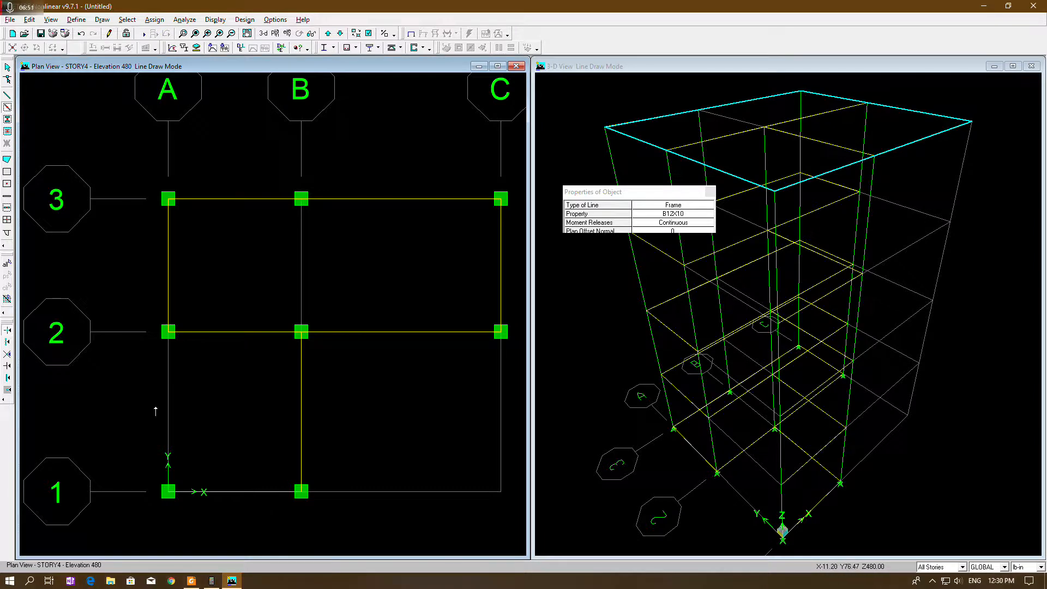
{"action": "left_click", "coordinate": [168, 398]}
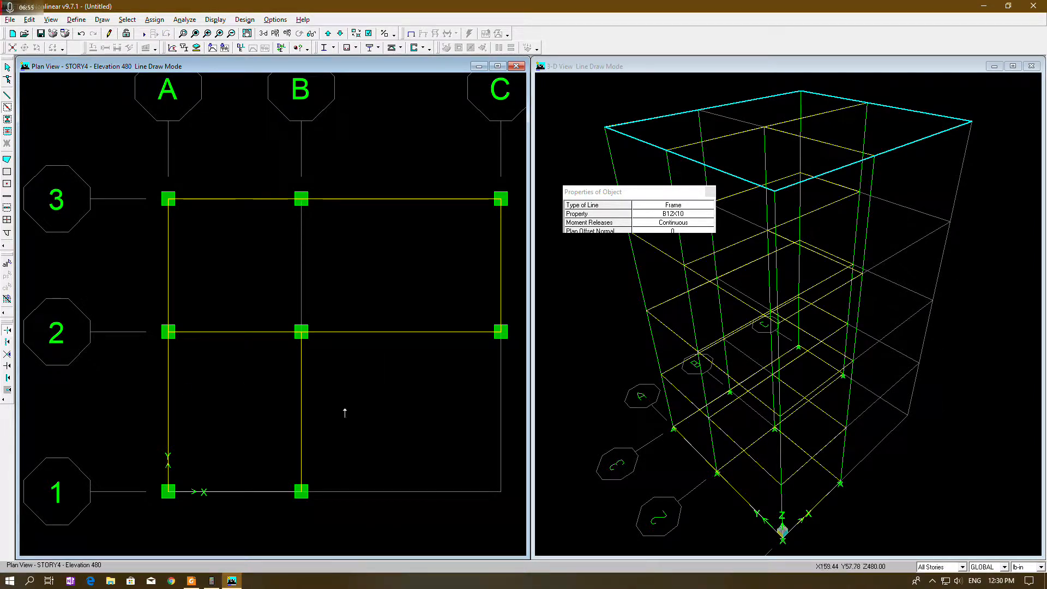
{"action": "left_click", "coordinate": [710, 192]}
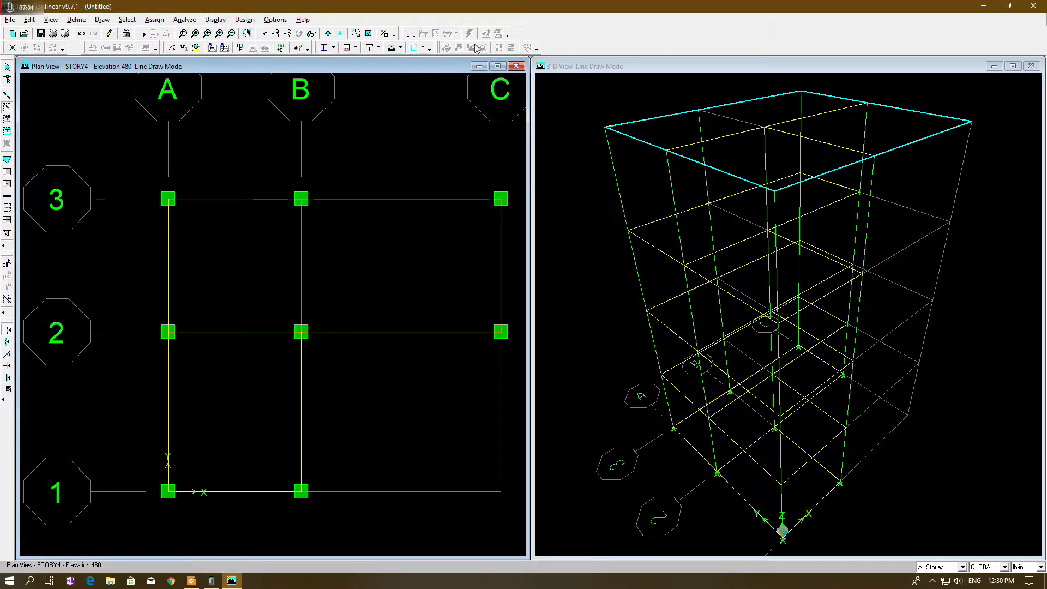
- Switch the plan view to the BASE level and leave line drawing for object selection
{"action": "left_click", "coordinate": [329, 36]}
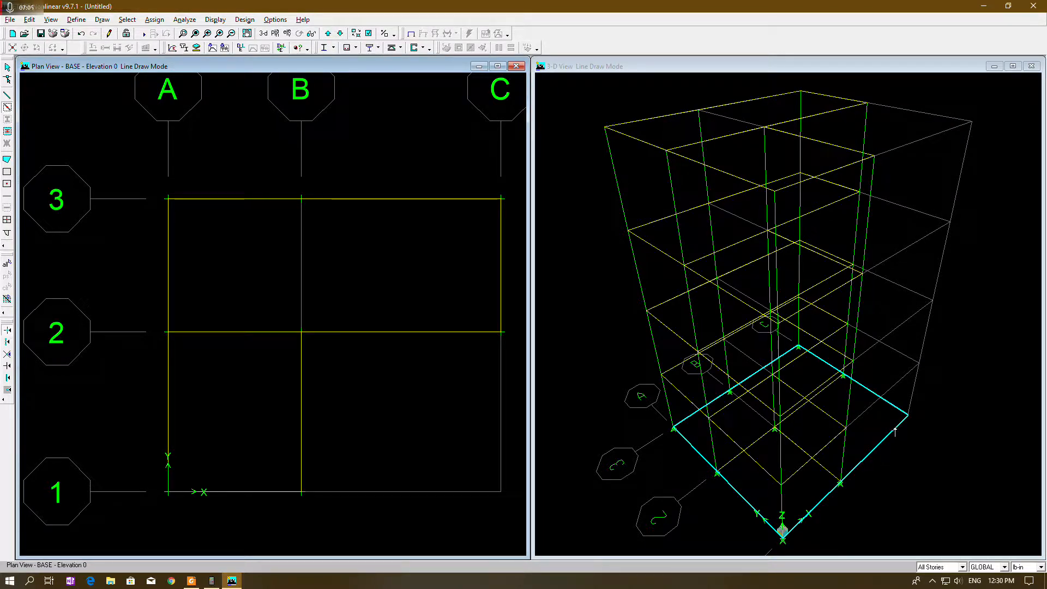
{"action": "left_click", "coordinate": [7, 67]}
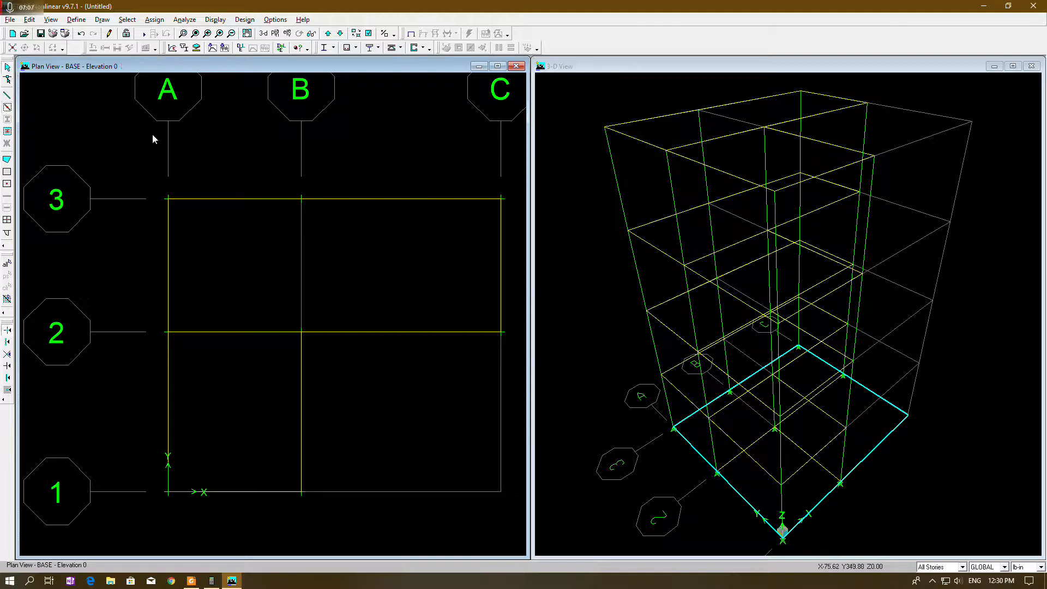
{"action": "left_click_drag", "start_coordinate": [354, 237], "coordinate": [412, 189]}
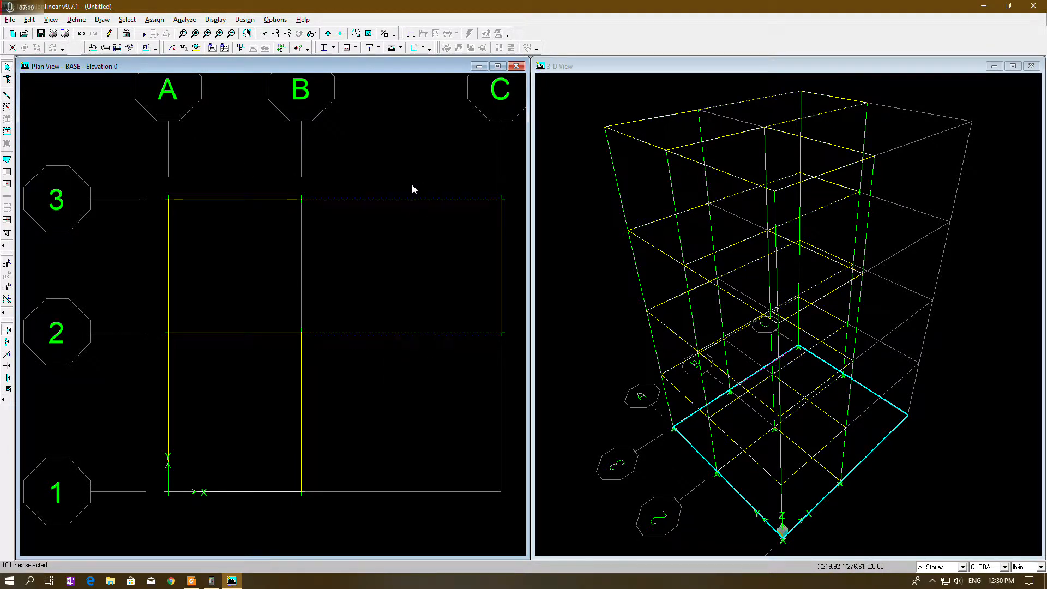
{"action": "left_click", "coordinate": [501, 266]}
{"action": "left_click", "coordinate": [288, 334]}
{"action": "left_click", "coordinate": [300, 376]}
{"action": "left_click", "coordinate": [260, 493]}
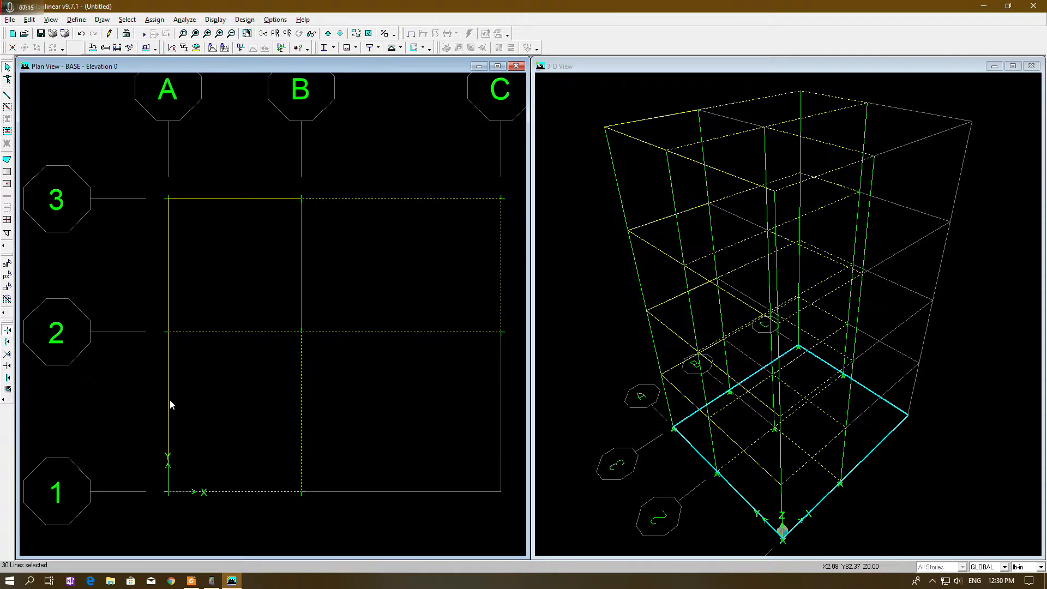
{"action": "left_click", "coordinate": [169, 371]}
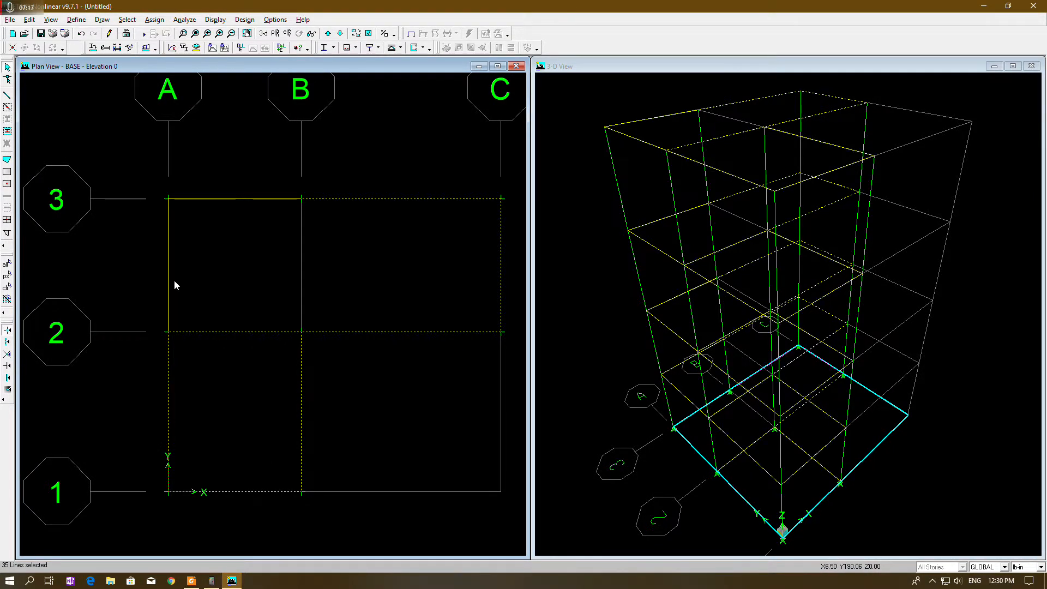
{"action": "left_click", "coordinate": [169, 275]}
{"action": "left_click", "coordinate": [244, 198]}
{"action": "key", "text": "ctrl+q"}
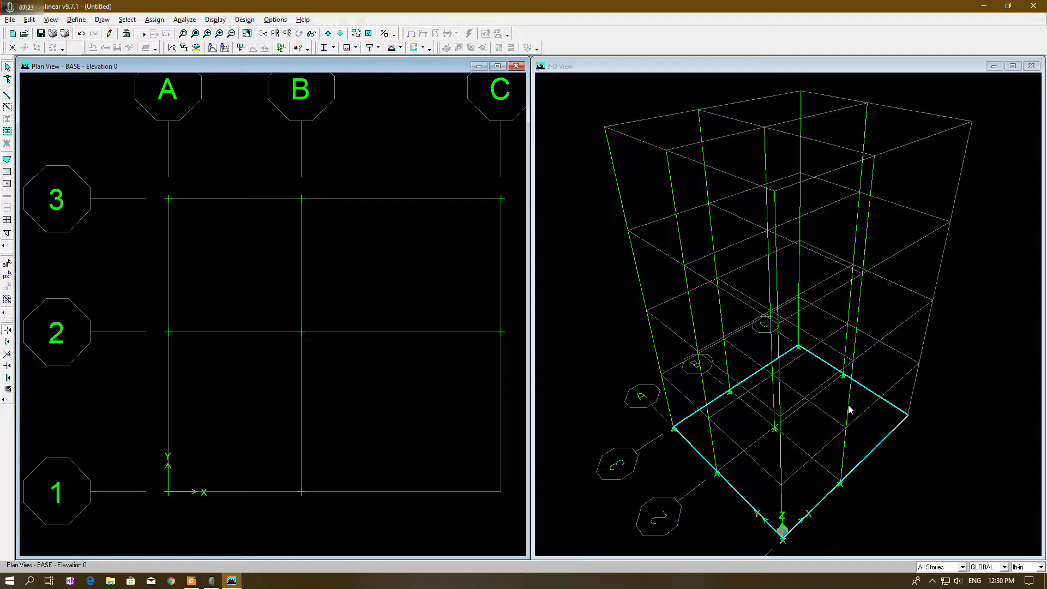
{"action": "key", "text": "ctrl+z"}
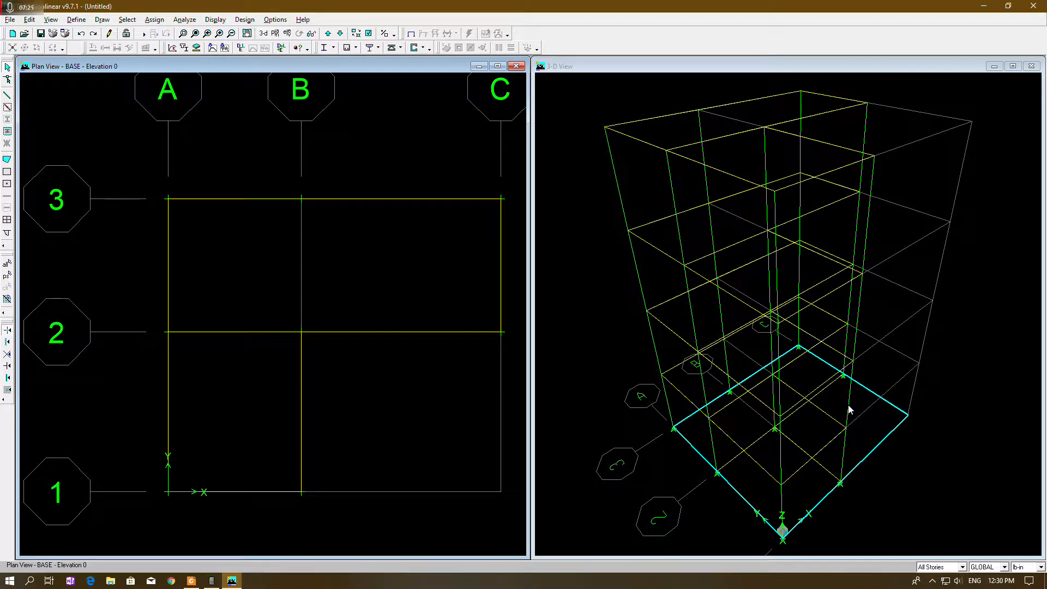
- Limit the plan operations to One Story and delete all the beams on the BASE level
{"action": "left_click", "coordinate": [939, 567]}
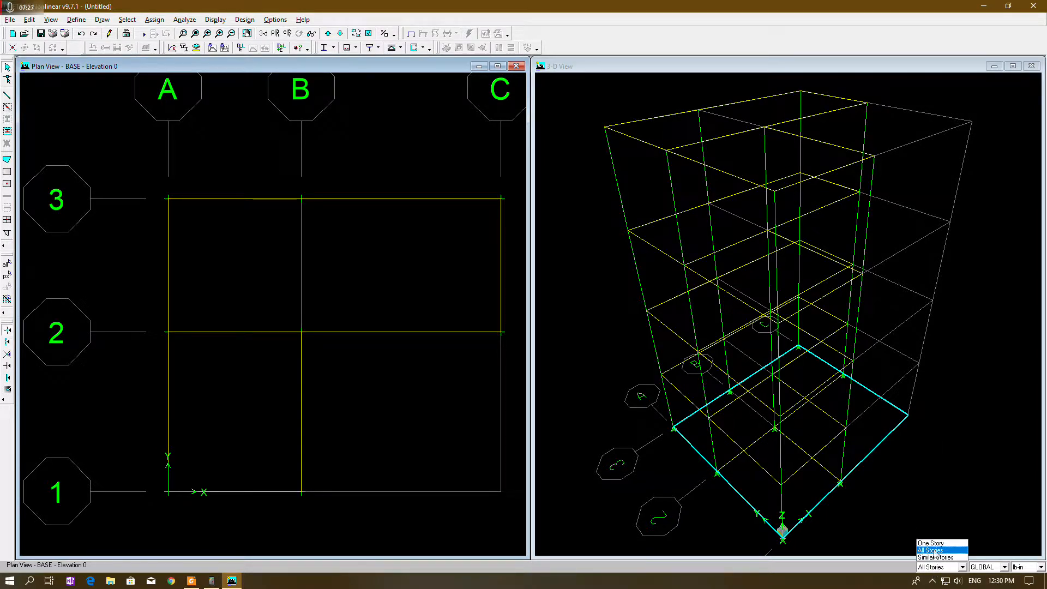
{"action": "left_click", "coordinate": [934, 543]}
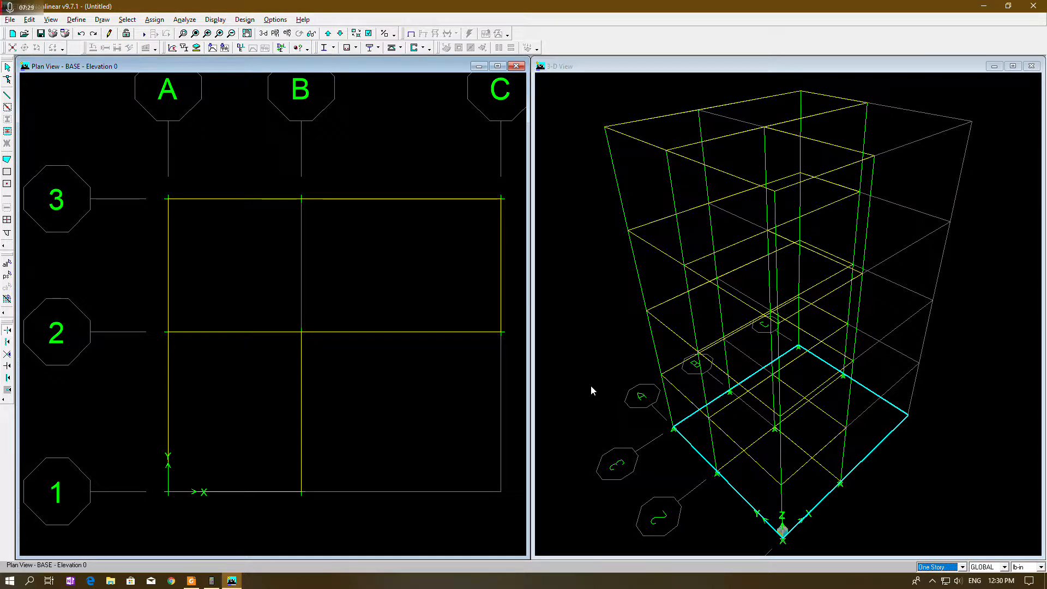
{"action": "left_click_drag", "start_coordinate": [428, 358], "coordinate": [403, 181]}
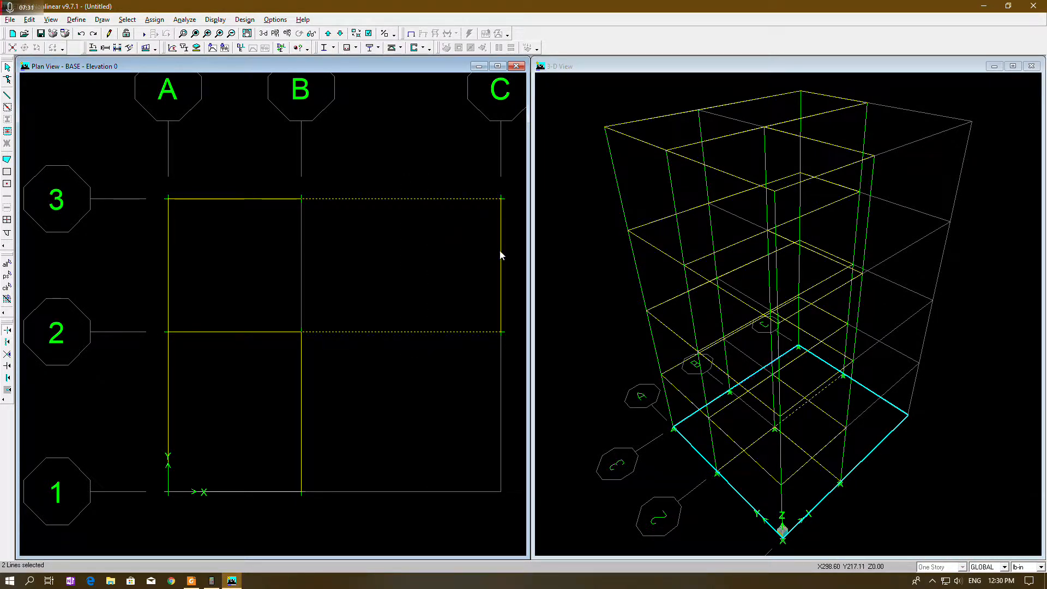
{"action": "left_click_drag", "start_coordinate": [195, 284], "coordinate": [118, 264]}
{"action": "left_click_drag", "start_coordinate": [317, 407], "coordinate": [71, 376]}
{"action": "left_click", "coordinate": [230, 332]}
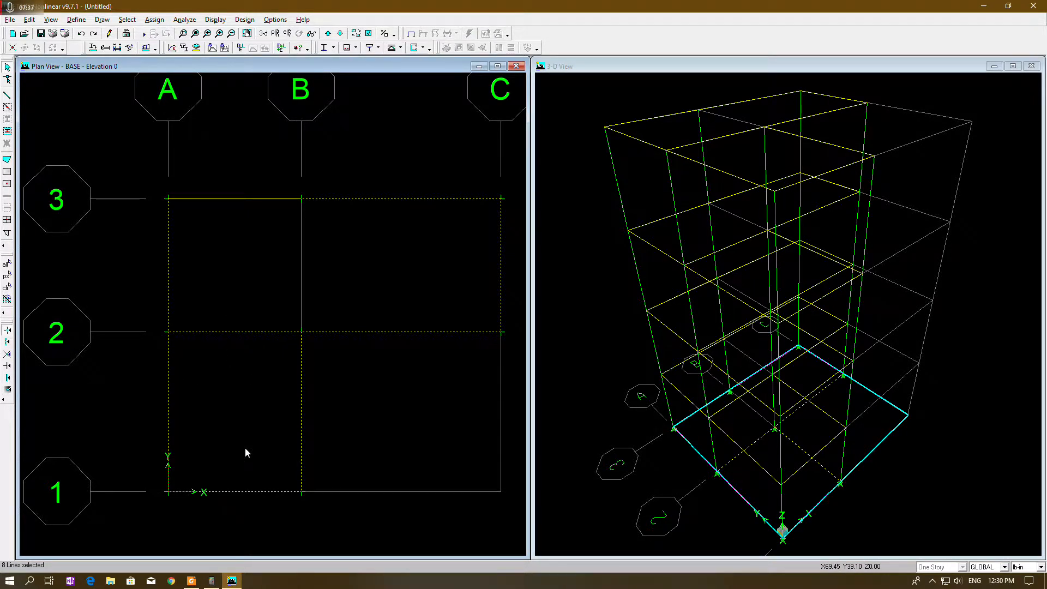
{"action": "key", "text": "Delete"}
{"action": "key", "text": "ctrl+z"}
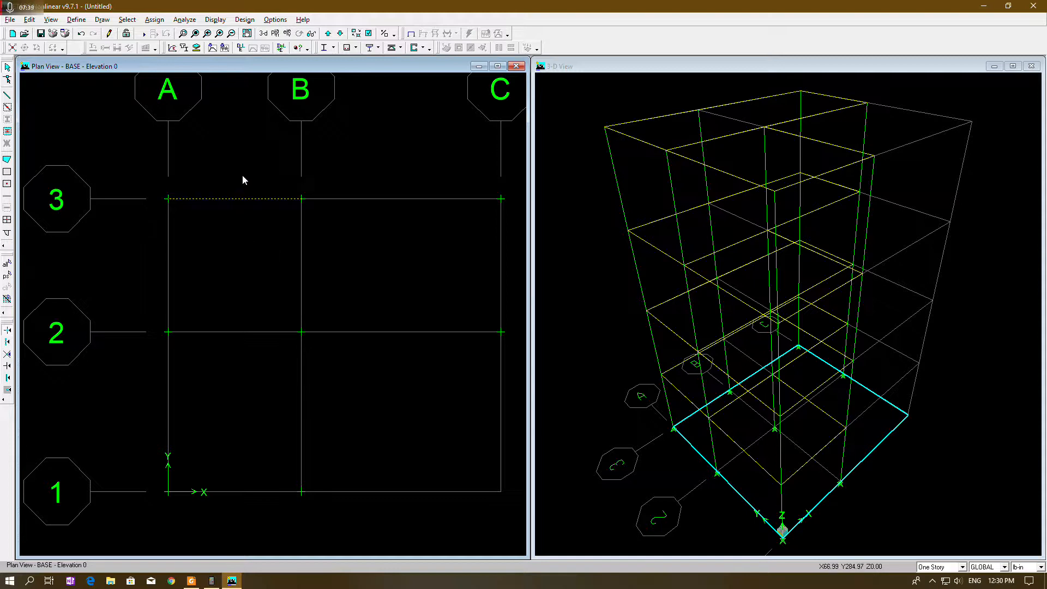
{"action": "key", "text": "Delete"}
- Rotate the 3-D view to inspect the beams and columns from other sides
{"action": "left_click", "coordinate": [613, 76]}
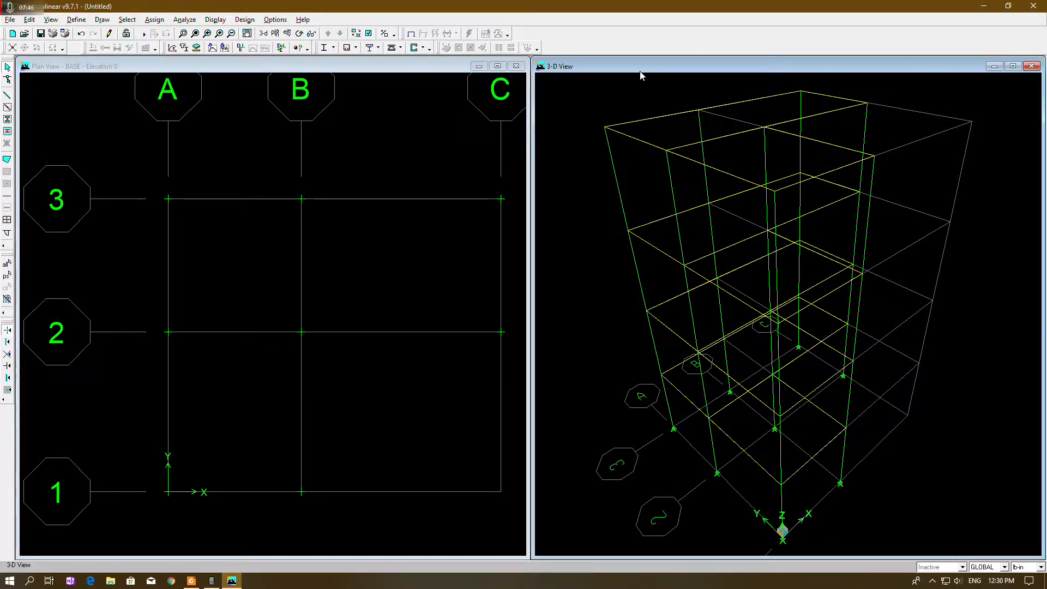
{"action": "left_click", "coordinate": [299, 34]}
{"action": "left_click_drag", "start_coordinate": [728, 218], "coordinate": [608, 151]}
{"action": "mouse_move", "coordinate": [759, 249]}
{"action": "left_mouse_down"}
{"action": "mouse_move", "coordinate": [700, 217]}
{"action": "mouse_move", "coordinate": [720, 210]}
{"action": "mouse_move", "coordinate": [693, 183]}
{"action": "mouse_move", "coordinate": [701, 161]}
{"action": "mouse_move", "coordinate": [805, 202]}
{"action": "mouse_move", "coordinate": [1018, 196]}
{"action": "mouse_move", "coordinate": [1025, 203]}
{"action": "mouse_move", "coordinate": [998, 256]}
{"action": "mouse_move", "coordinate": [958, 299]}
{"action": "left_mouse_up"}
{"action": "left_click", "coordinate": [299, 34]}
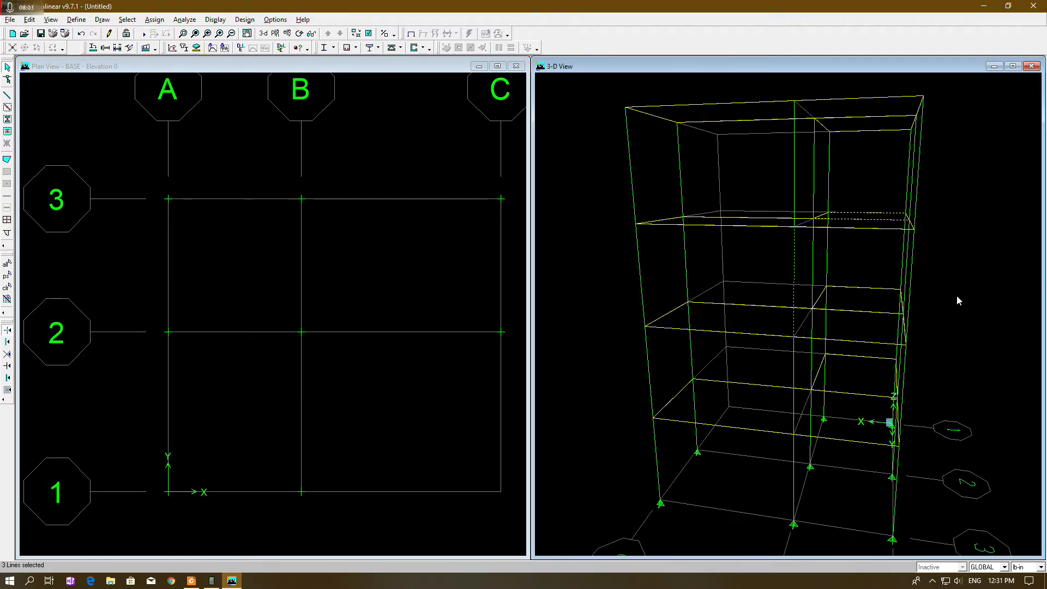
{"action": "left_click", "coordinate": [300, 34]}
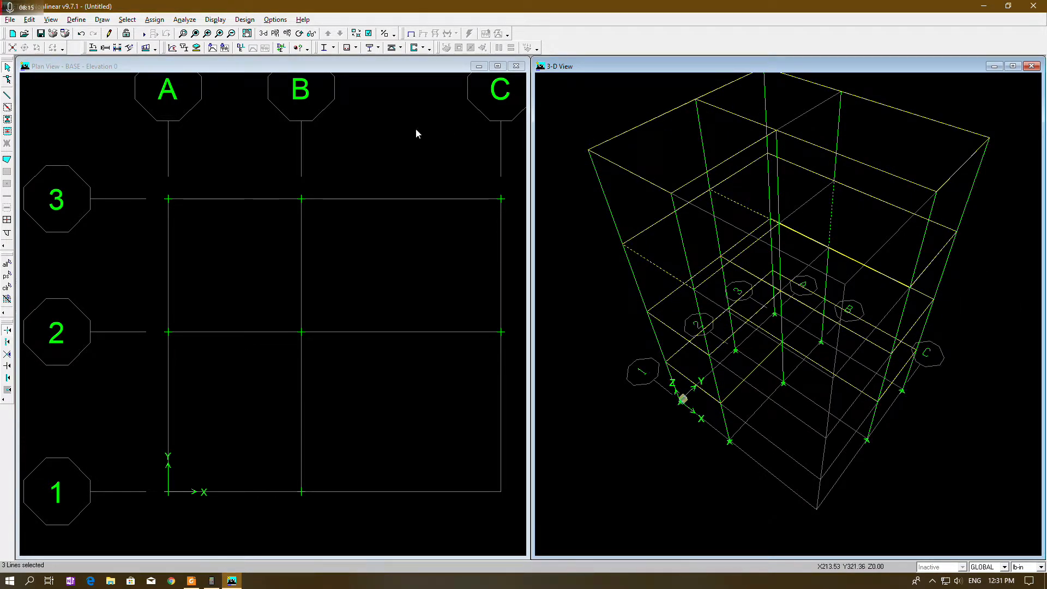
- Raise the plan view from BASE to STORY4, clearing the stray line selection at STORY3 on the way
{"action": "left_click", "coordinate": [327, 61]}
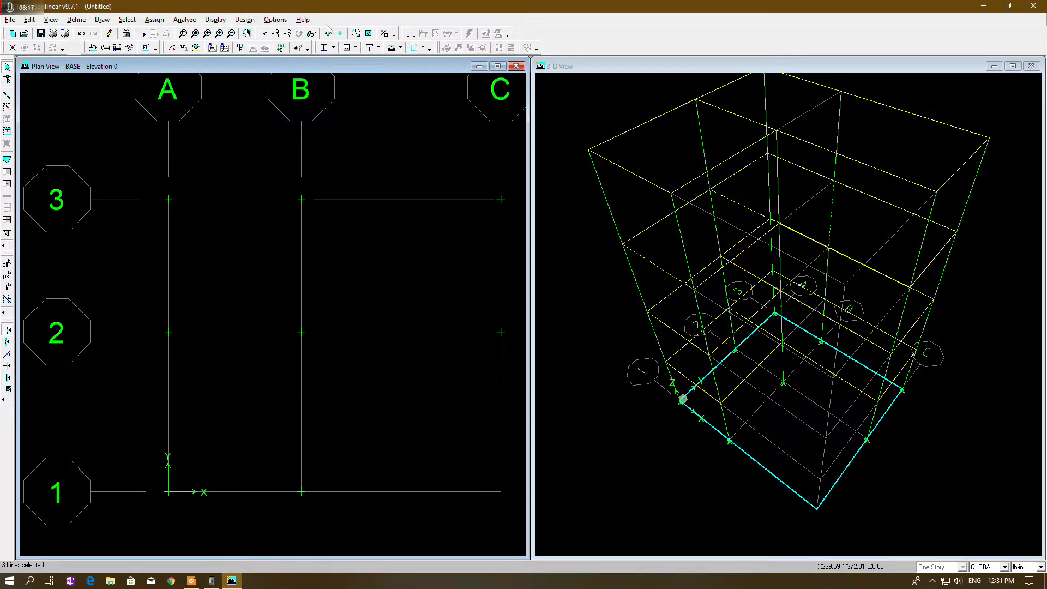
{"action": "left_click", "coordinate": [327, 34]}
{"action": "left_click", "coordinate": [327, 34]}
{"action": "left_click", "coordinate": [327, 34]}
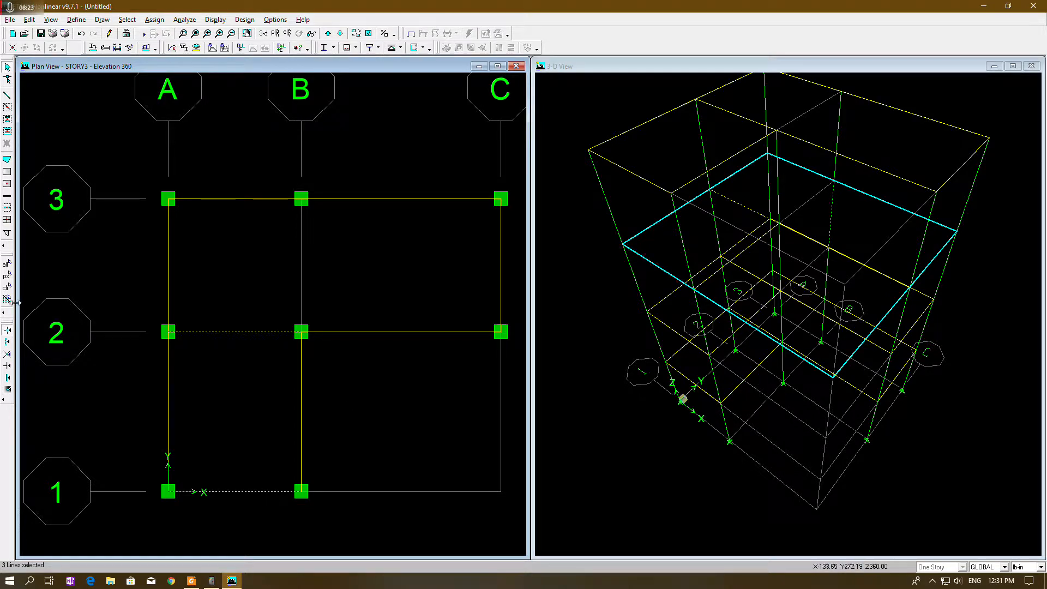
{"action": "left_click", "coordinate": [7, 288]}
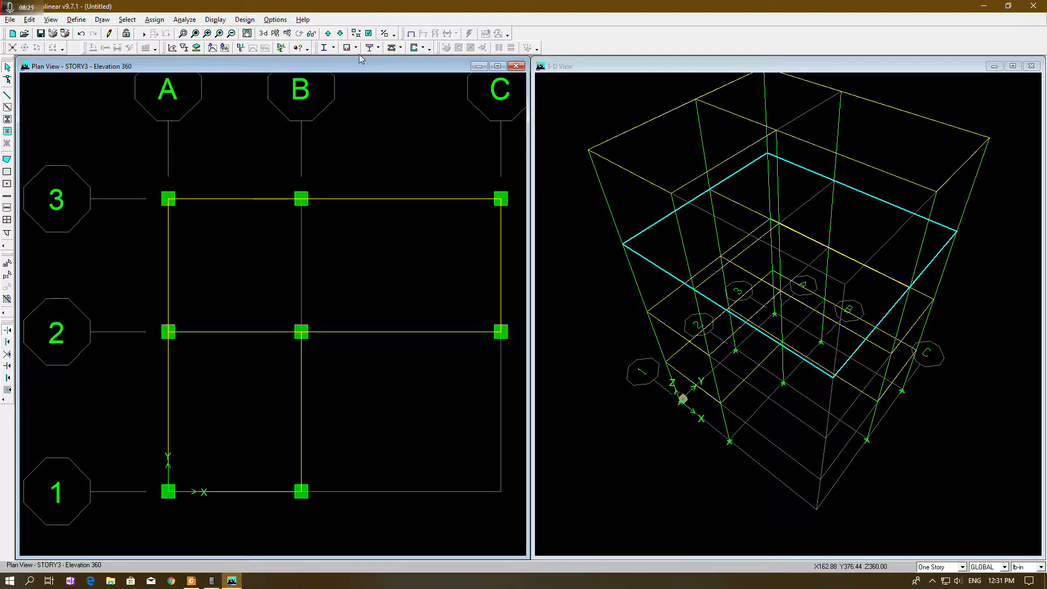
{"action": "left_click", "coordinate": [329, 34]}
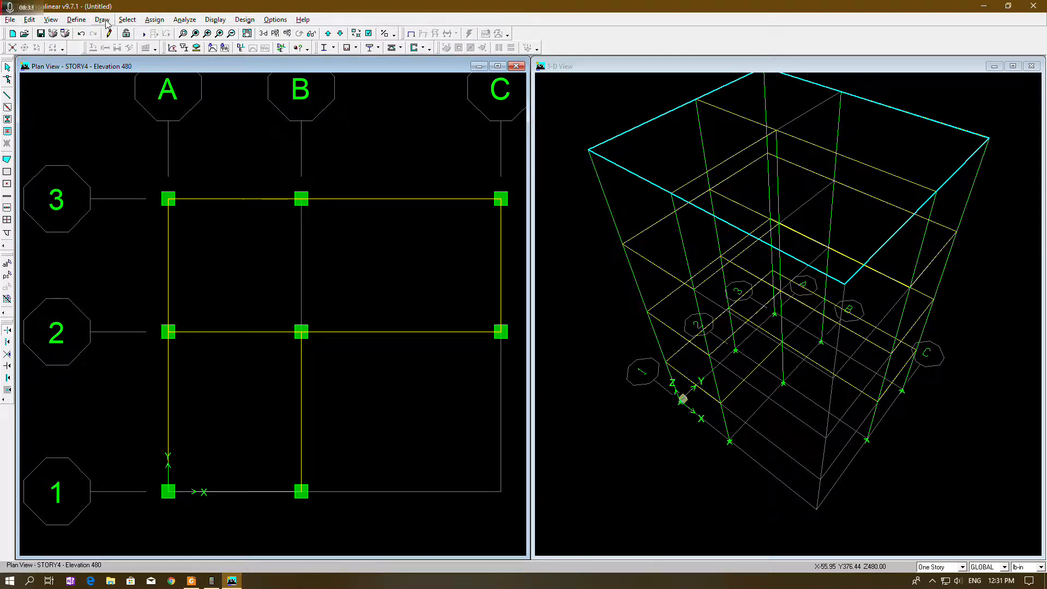
- Start area drawing with the S4 slab property and apply the plan drawing to All Stories
{"action": "left_click", "coordinate": [8, 160]}
{"action": "left_click", "coordinate": [705, 208]}
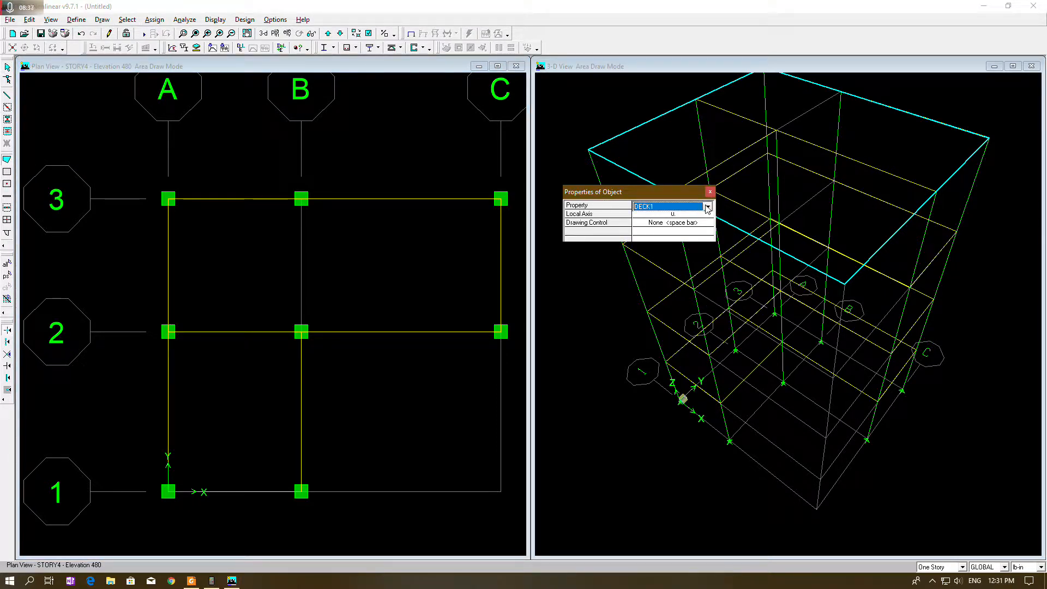
{"action": "left_click", "coordinate": [708, 207]}
{"action": "left_click", "coordinate": [645, 246]}
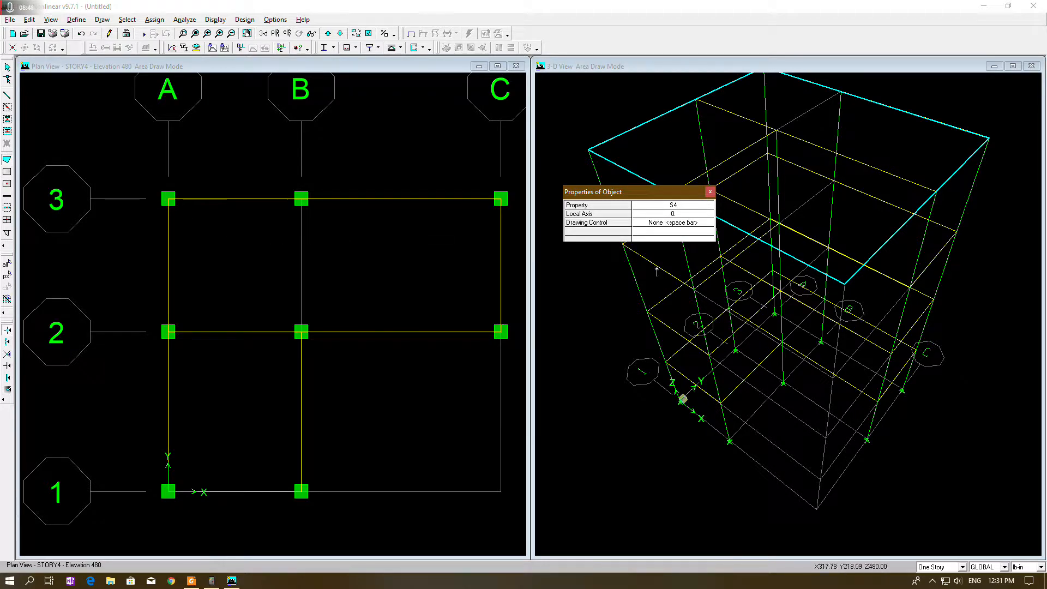
{"action": "left_click", "coordinate": [711, 192]}
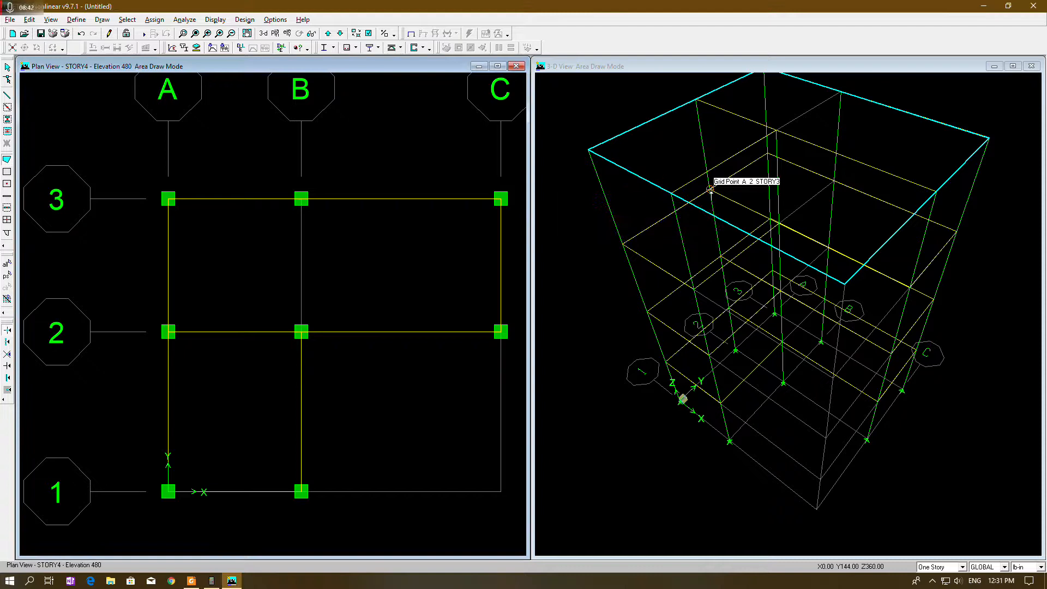
{"action": "left_click", "coordinate": [939, 568]}
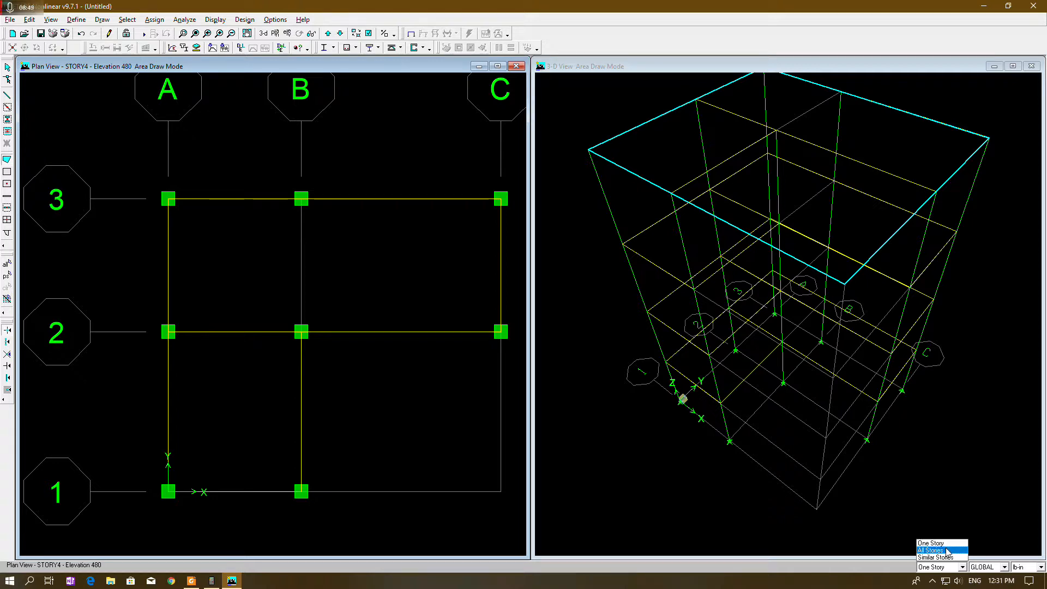
{"action": "left_click", "coordinate": [947, 549]}
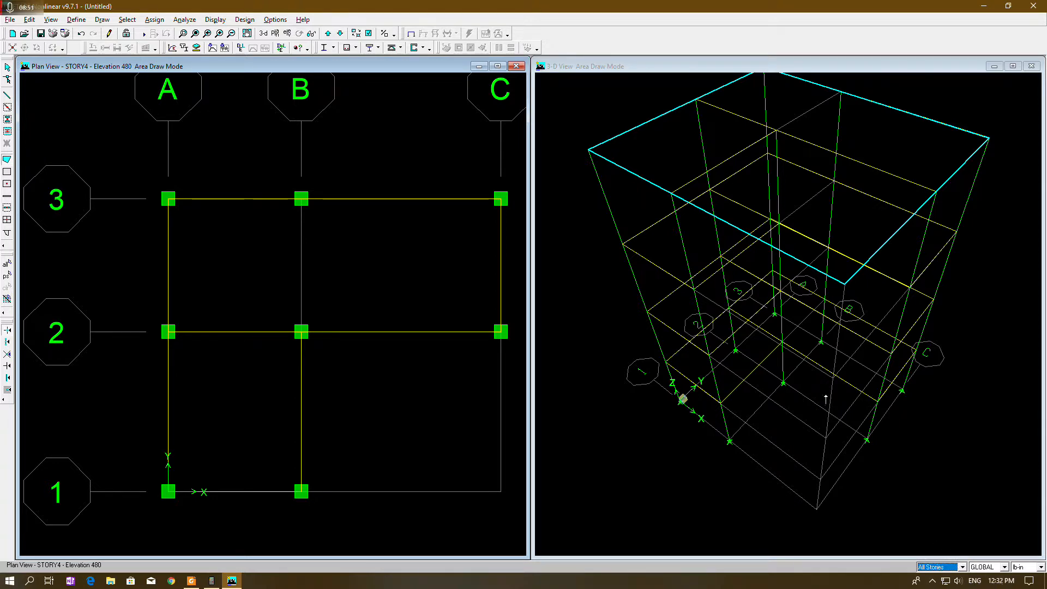
- Draw the slab panel between grids A and B and grids 3 and 2 through its four corner points
{"action": "left_click", "coordinate": [168, 198]}
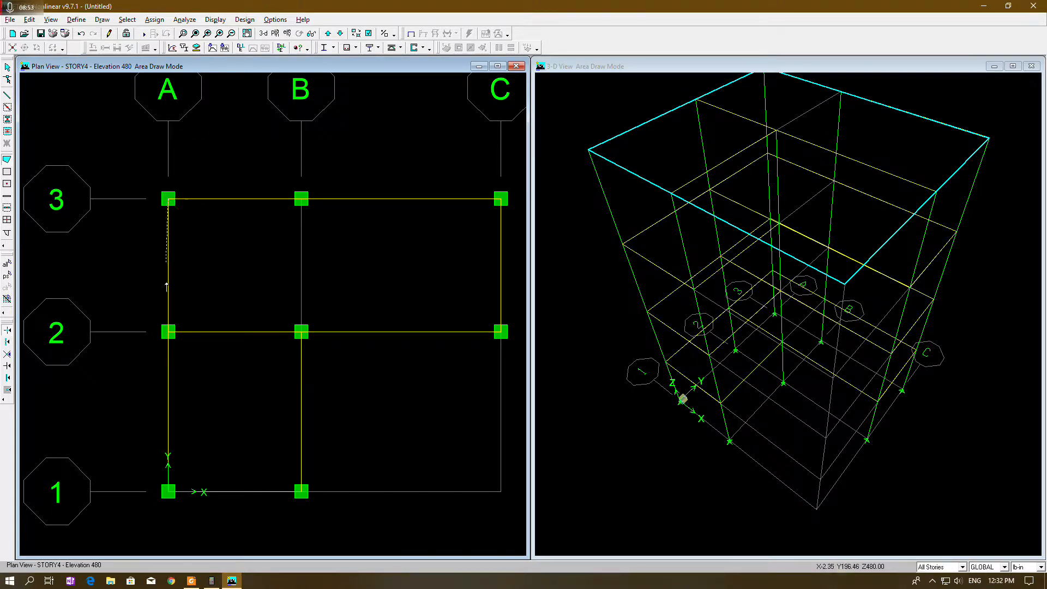
{"action": "left_click", "coordinate": [168, 331]}
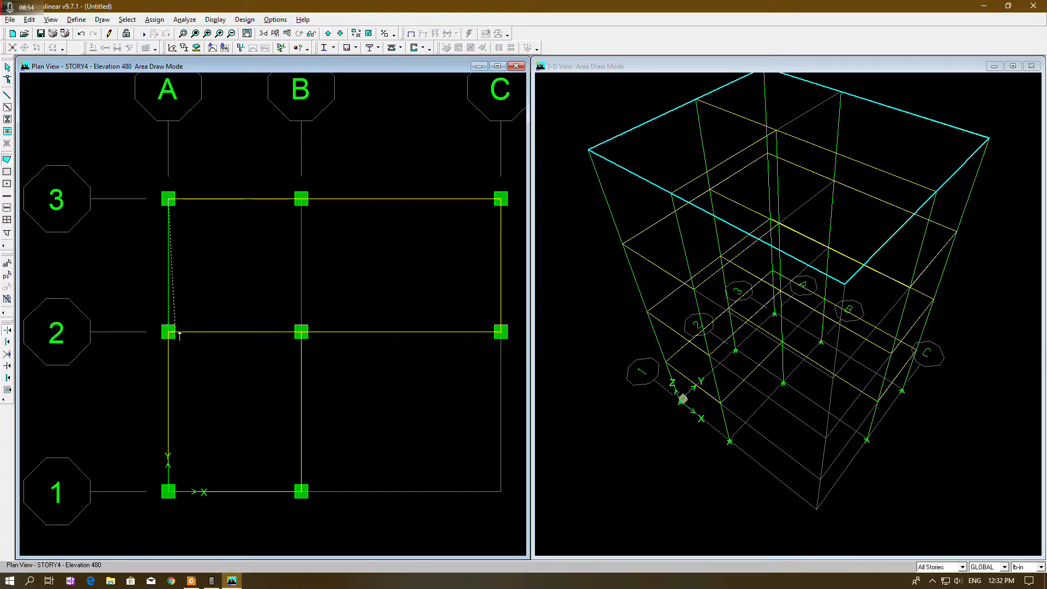
{"action": "left_click", "coordinate": [302, 332]}
{"action": "left_click", "coordinate": [301, 199]}
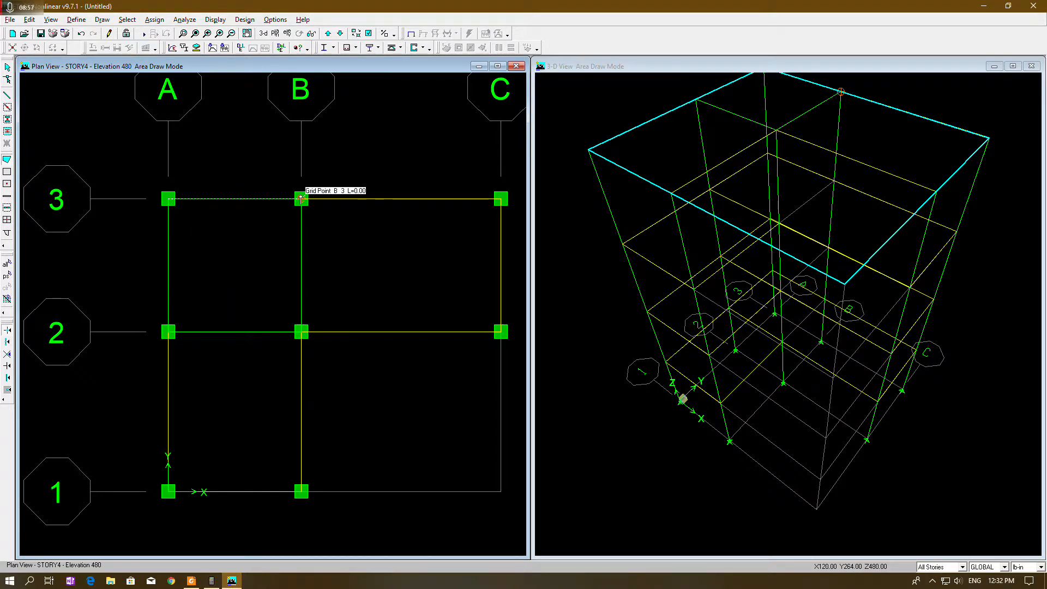
{"action": "key", "text": "Return"}
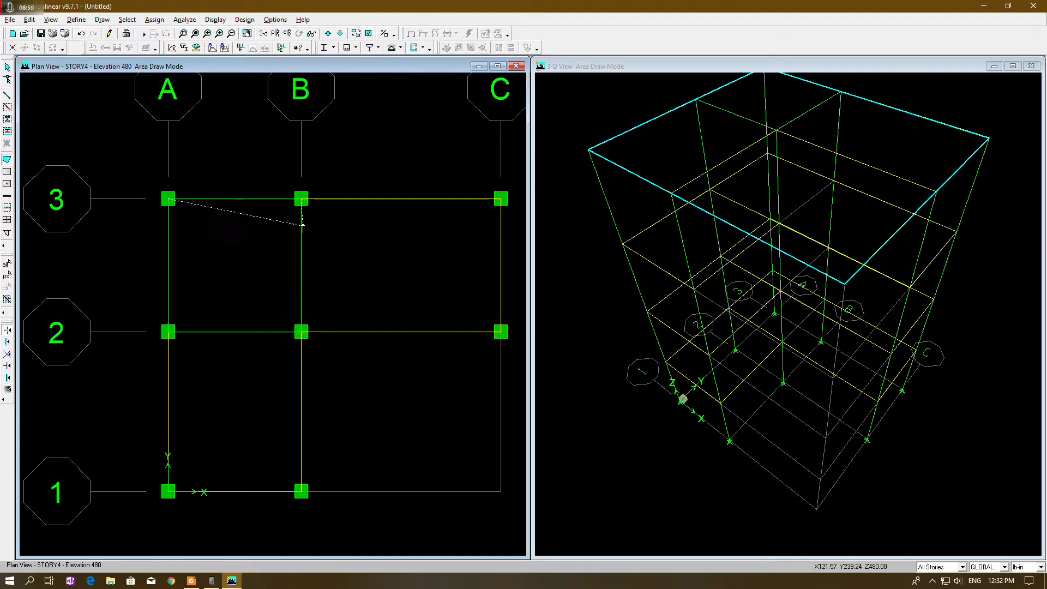
- Draw the adjoining slab panel between grids B and C and grids 3 and 2
{"action": "left_click", "coordinate": [299, 200]}
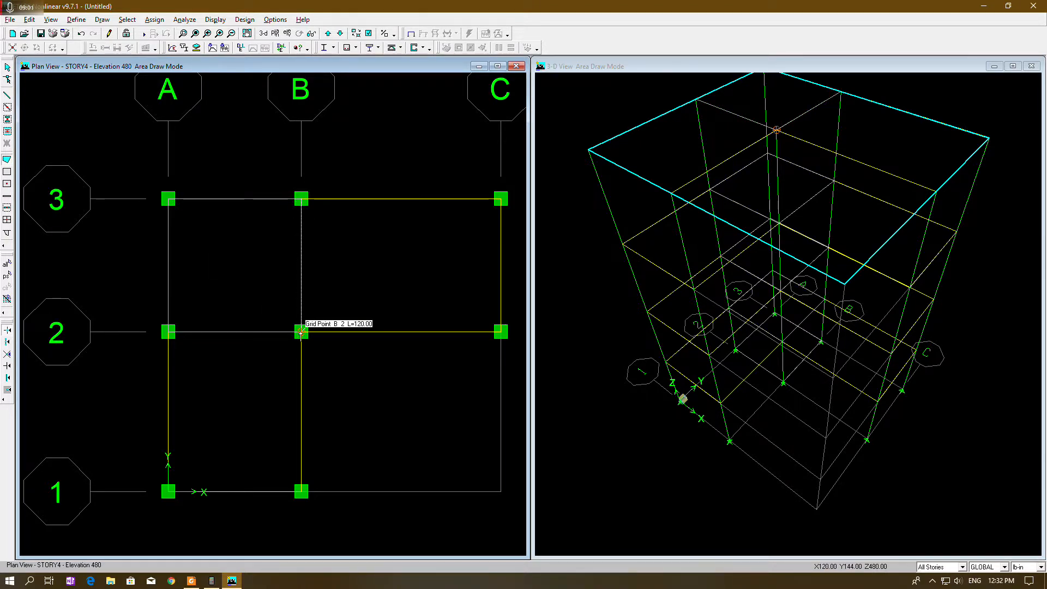
{"action": "left_click", "coordinate": [301, 332]}
{"action": "left_click", "coordinate": [500, 332]}
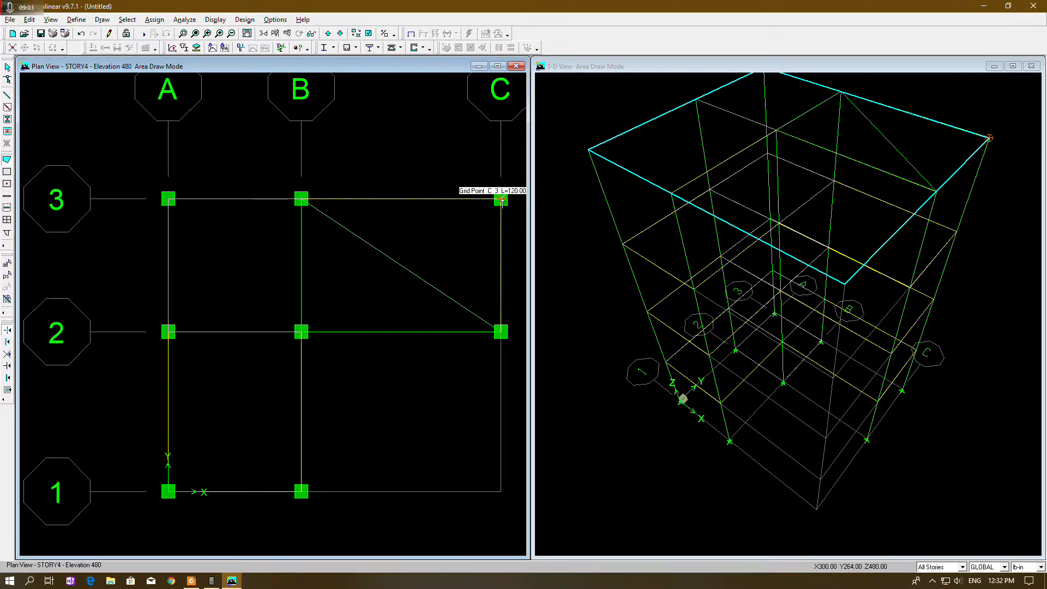
{"action": "left_click", "coordinate": [500, 199]}
{"action": "key", "text": "Return"}
- Draw the slab panel between grids A and B and grids 2 and 1, and return to object selection
{"action": "left_click", "coordinate": [168, 331]}
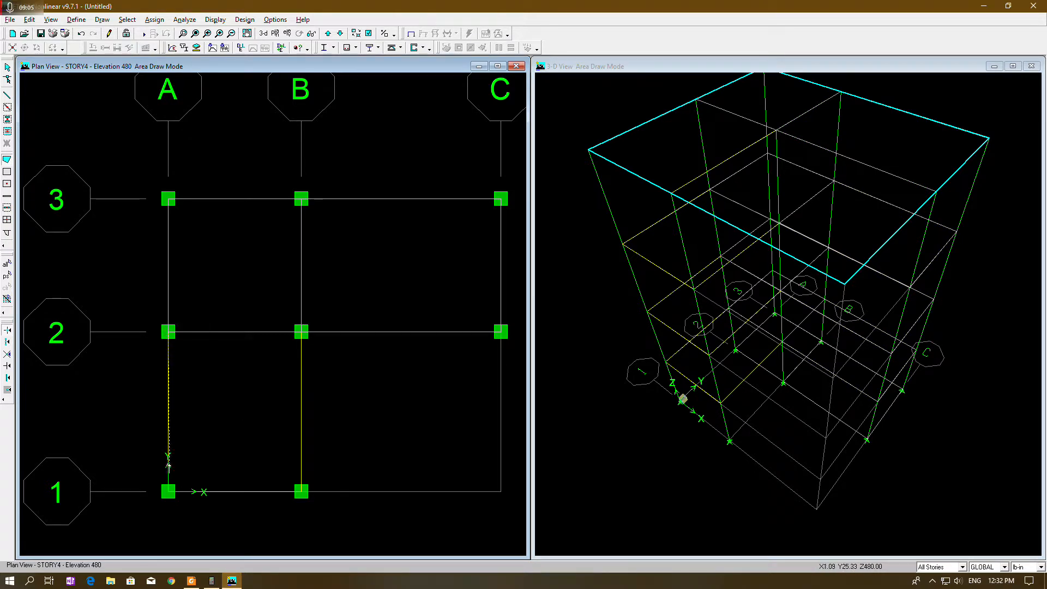
{"action": "left_click", "coordinate": [168, 491]}
{"action": "left_click", "coordinate": [301, 491]}
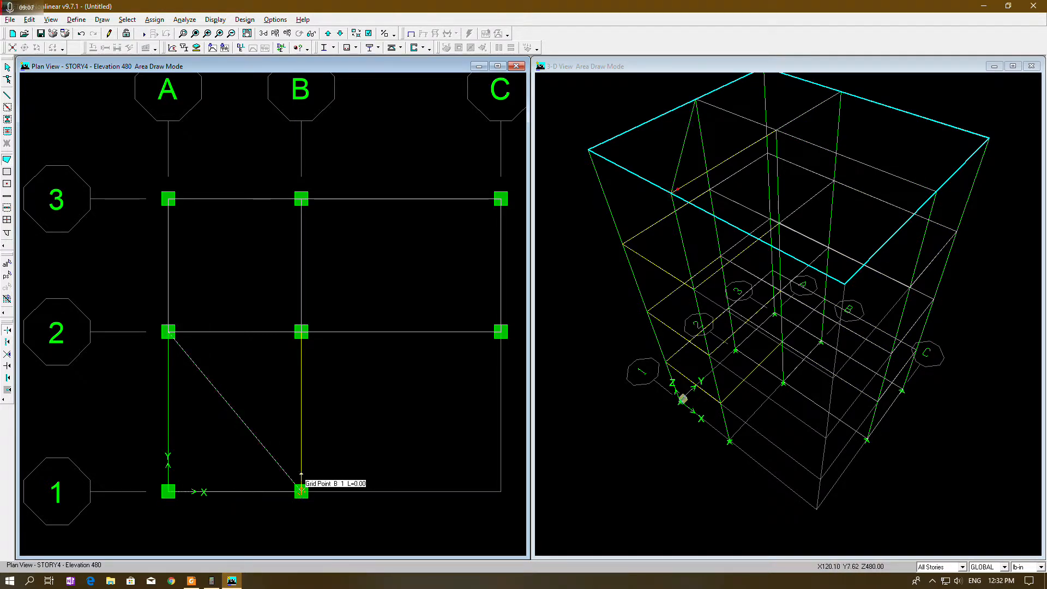
{"action": "left_click", "coordinate": [302, 332]}
{"action": "key", "text": "Return"}
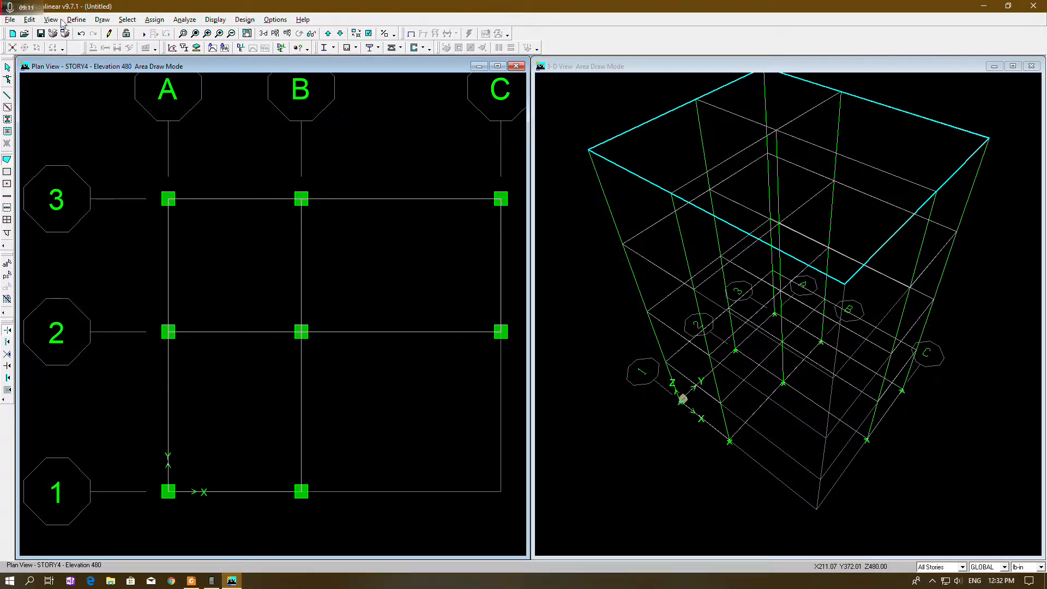
{"action": "left_click", "coordinate": [7, 68]}
- Enable Object Fill in the building view options for the plan view
{"action": "left_click", "coordinate": [369, 34]}
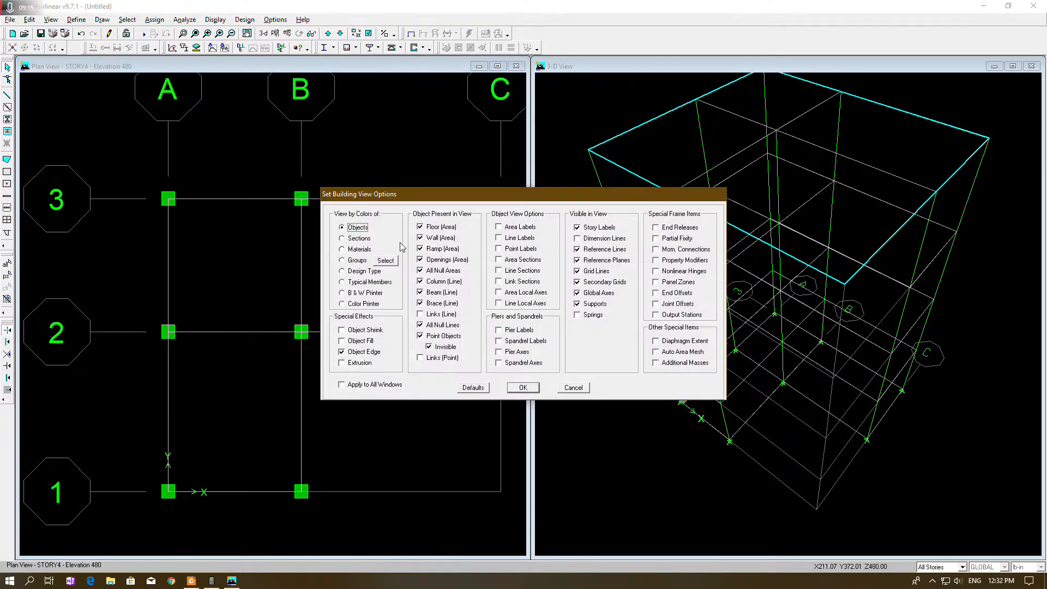
{"action": "left_click", "coordinate": [354, 343]}
{"action": "left_click", "coordinate": [523, 388]}
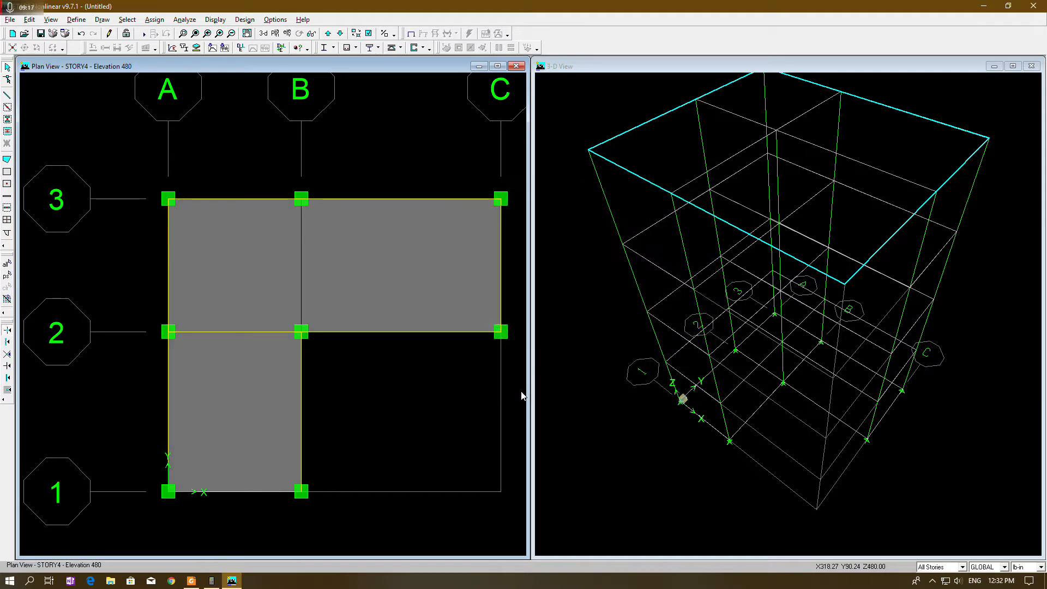
- Enable Object Fill for the 3-D view and rotate the model to inspect the slabs from the front
{"action": "left_click", "coordinate": [606, 68]}
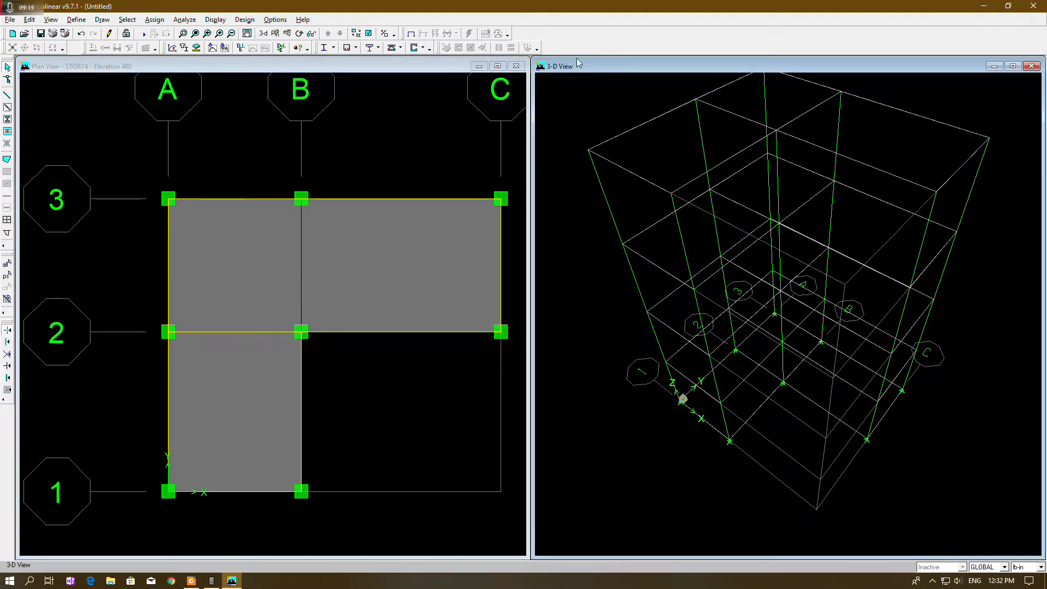
{"action": "left_click", "coordinate": [349, 47]}
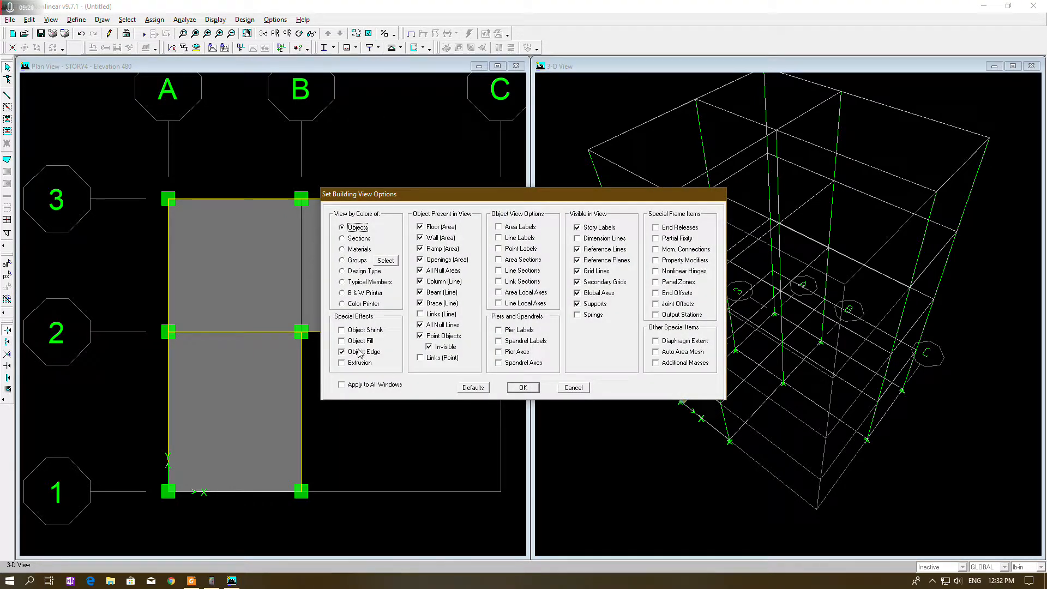
{"action": "left_click", "coordinate": [360, 341]}
{"action": "left_click", "coordinate": [521, 387]}
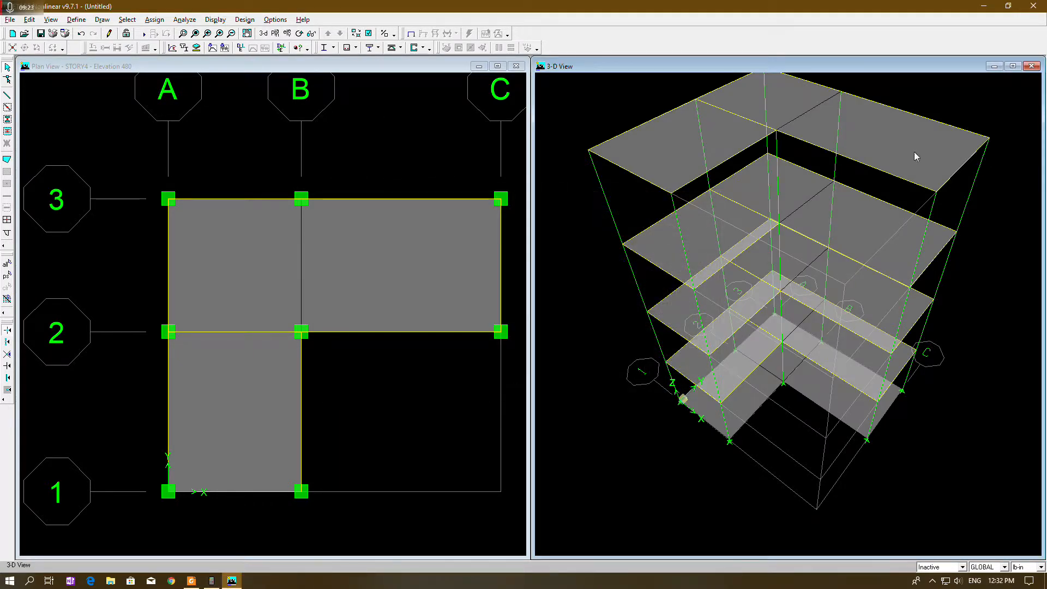
{"action": "left_click", "coordinate": [299, 34]}
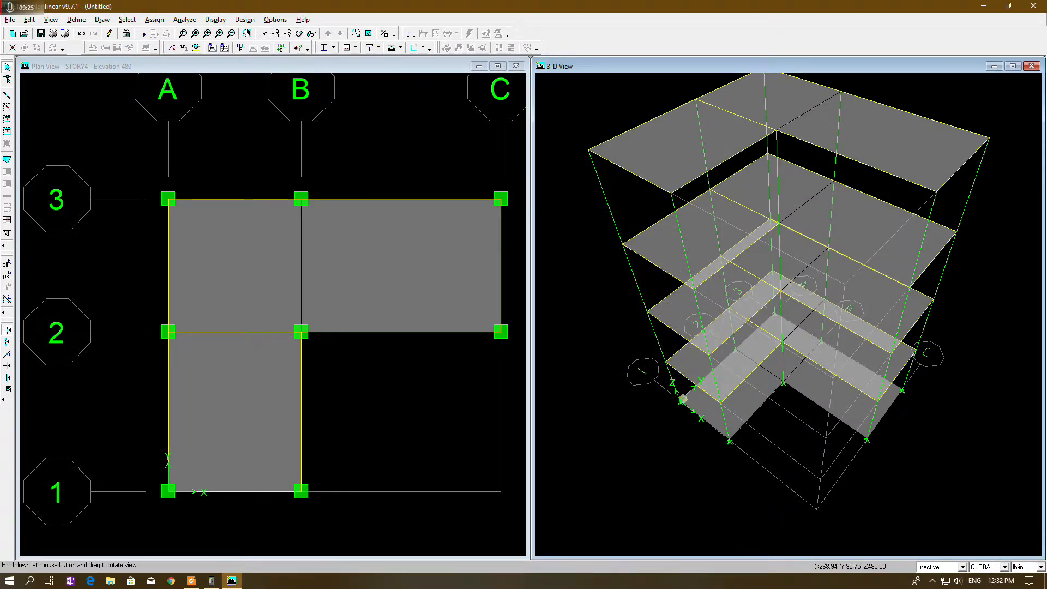
{"action": "left_click_drag", "start_coordinate": [756, 224], "coordinate": [617, 264]}
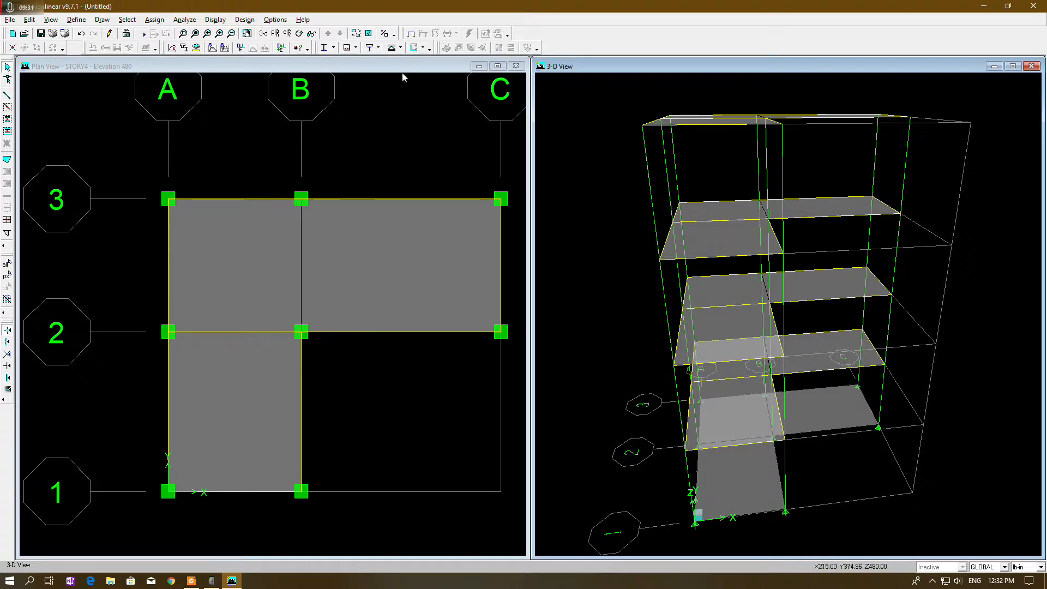
- Lower the plan view from STORY4 to the BASE level
{"action": "left_click", "coordinate": [318, 66]}
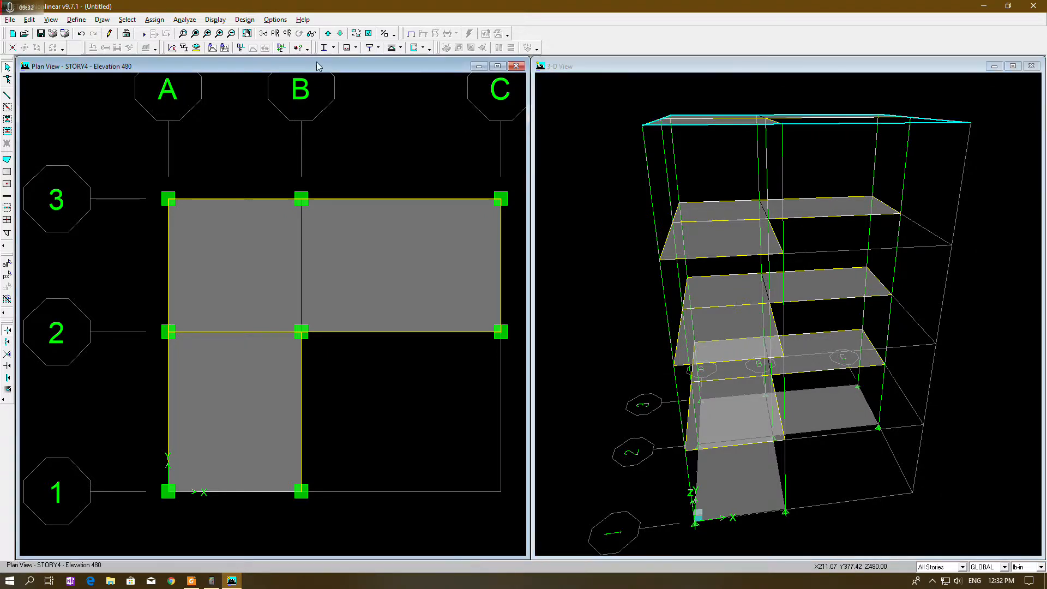
{"action": "left_click", "coordinate": [340, 33]}
{"action": "left_click", "coordinate": [340, 33]}
{"action": "left_click", "coordinate": [340, 33]}
{"action": "left_click", "coordinate": [340, 34]}
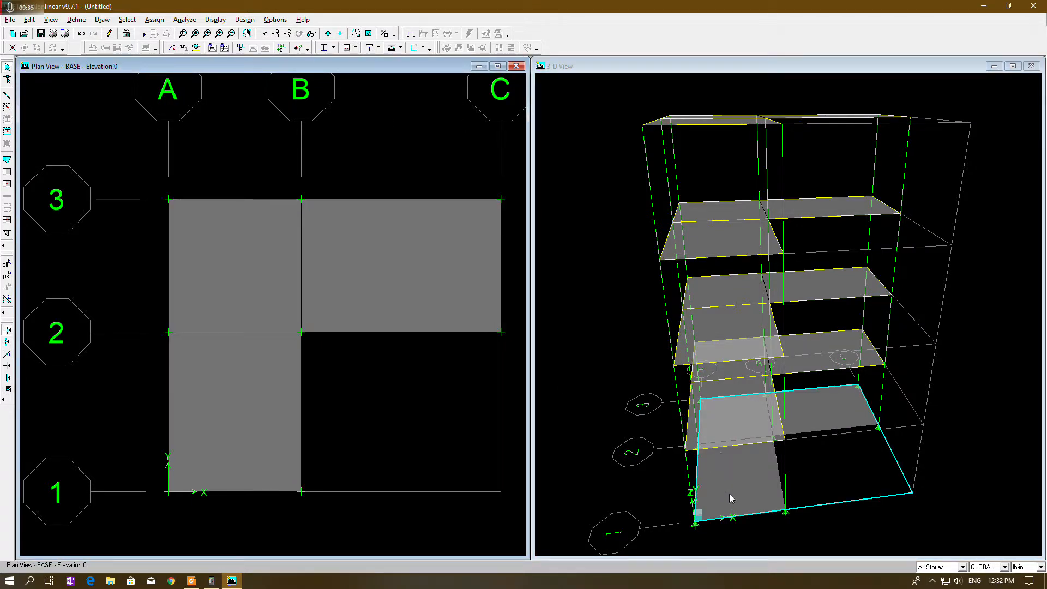
- Try deleting the three BASE slab panels with All Stories active, and undo the deletion
{"action": "left_click", "coordinate": [420, 277]}
{"action": "left_click", "coordinate": [275, 288]}
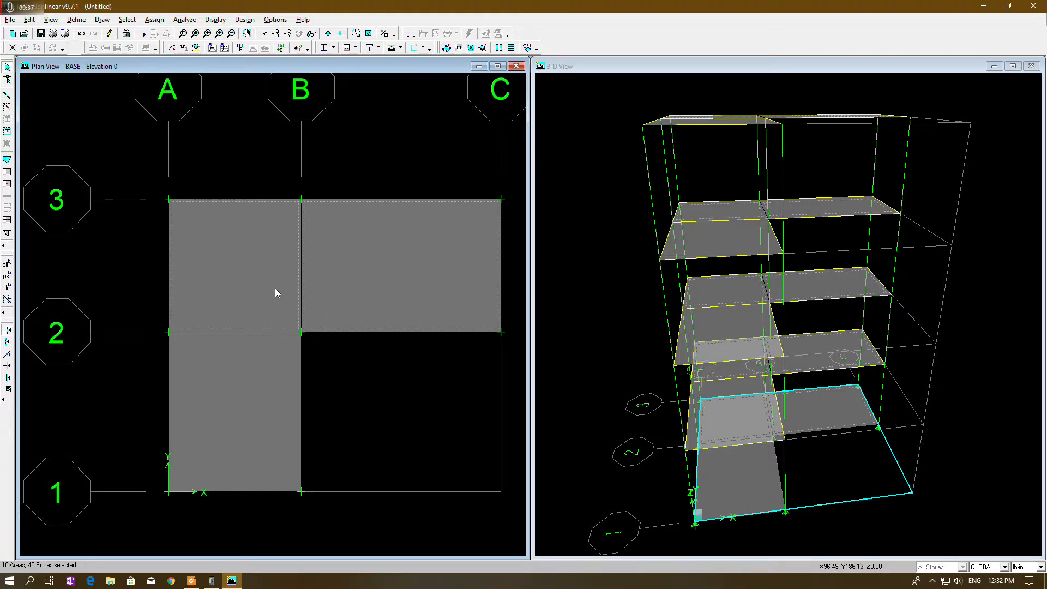
{"action": "left_click", "coordinate": [257, 410]}
{"action": "key", "text": "Delete"}
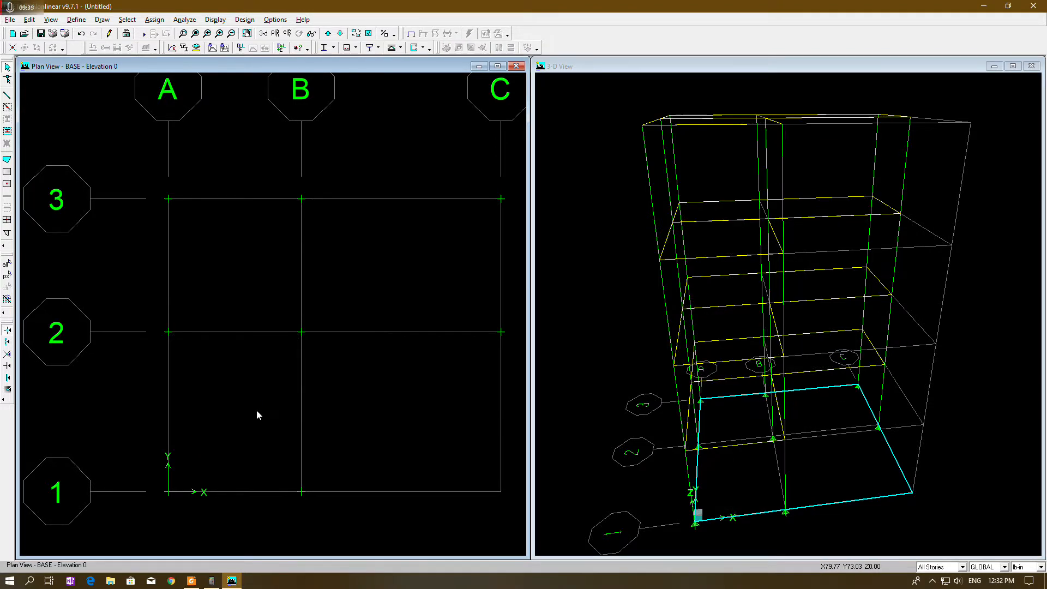
{"action": "key", "text": "ctrl+z"}
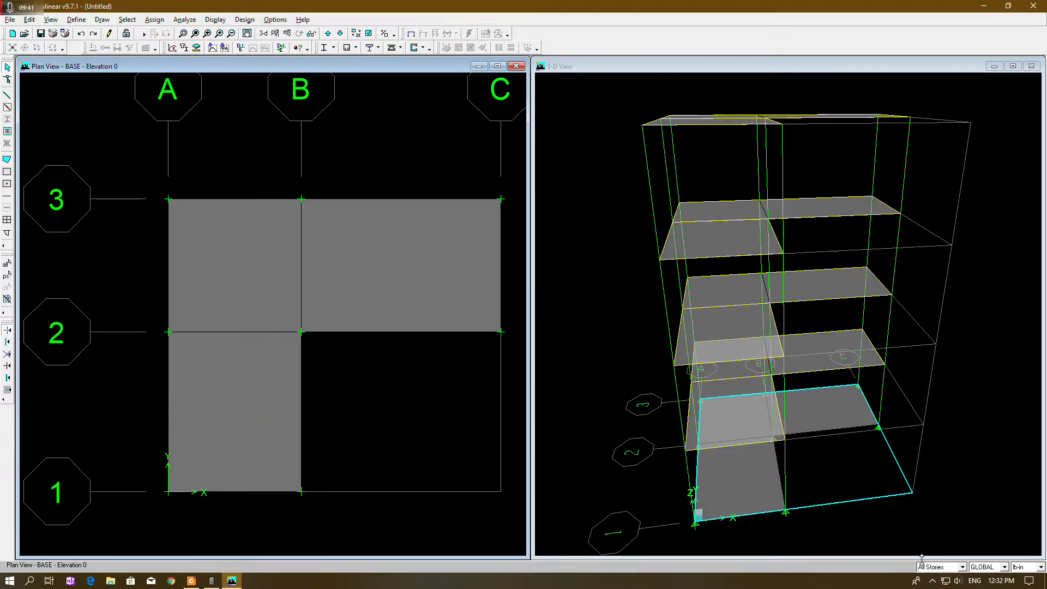
- Limit the plan operations to One Story and delete the three slab panels on the BASE level
{"action": "left_click", "coordinate": [944, 569]}
{"action": "left_click", "coordinate": [942, 555]}
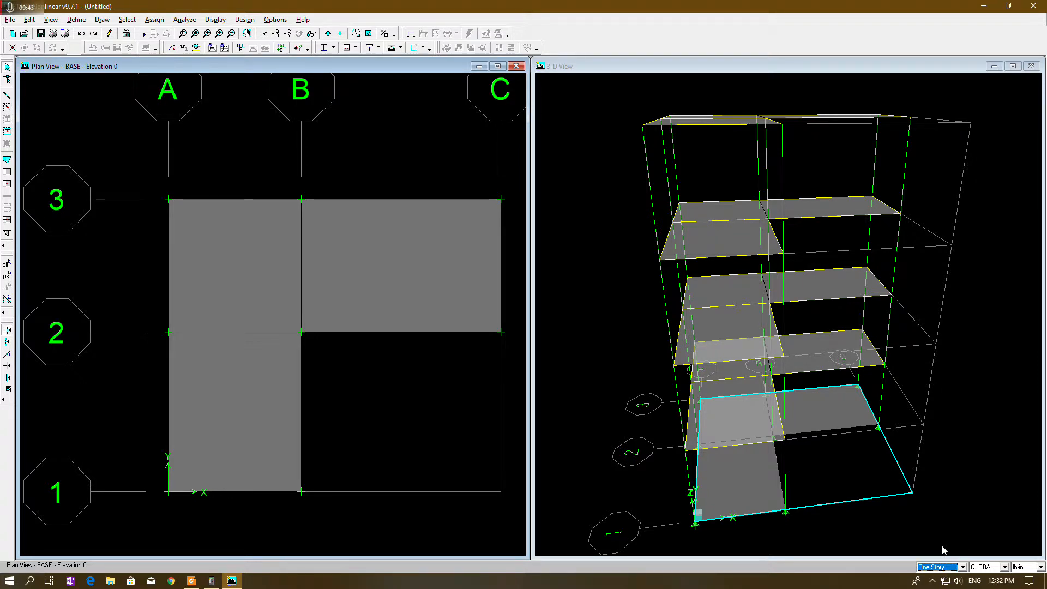
{"action": "left_click", "coordinate": [447, 297]}
{"action": "left_click", "coordinate": [249, 294]}
{"action": "left_click", "coordinate": [253, 392]}
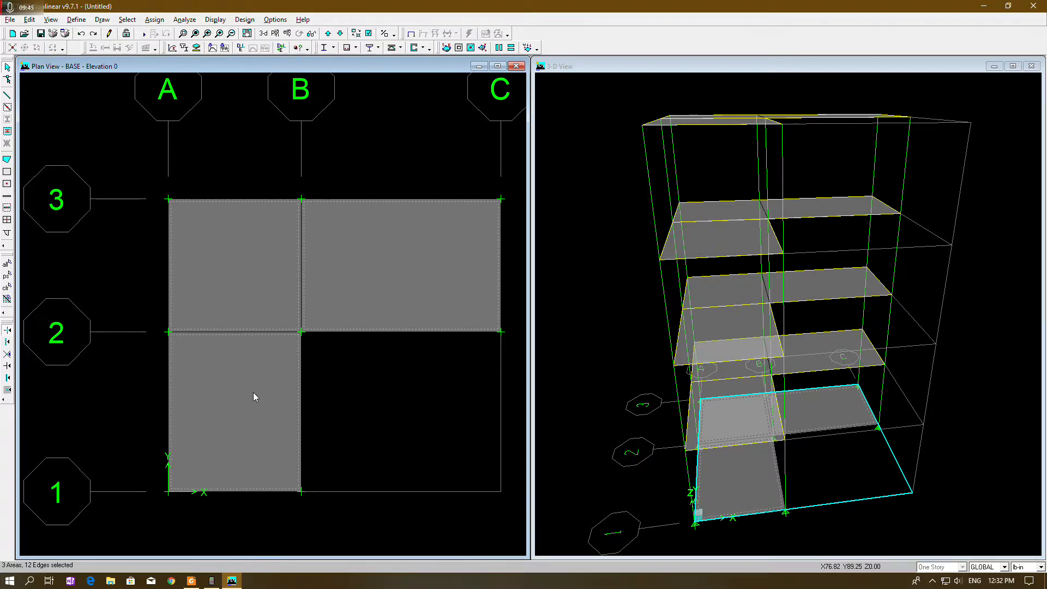
{"action": "key", "text": "Delete"}
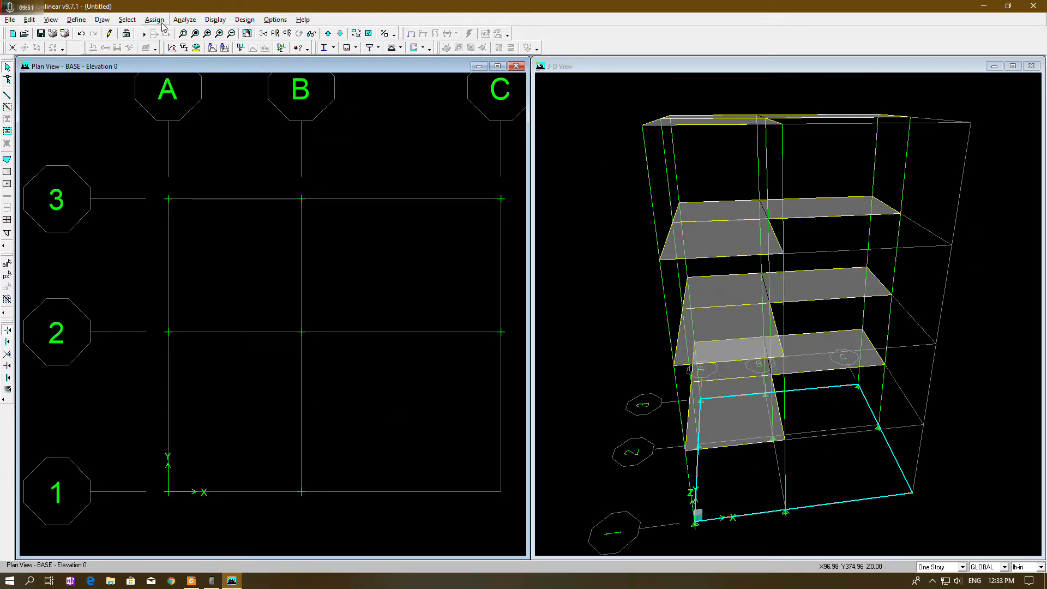
{"action": "left_click", "coordinate": [183, 20]}
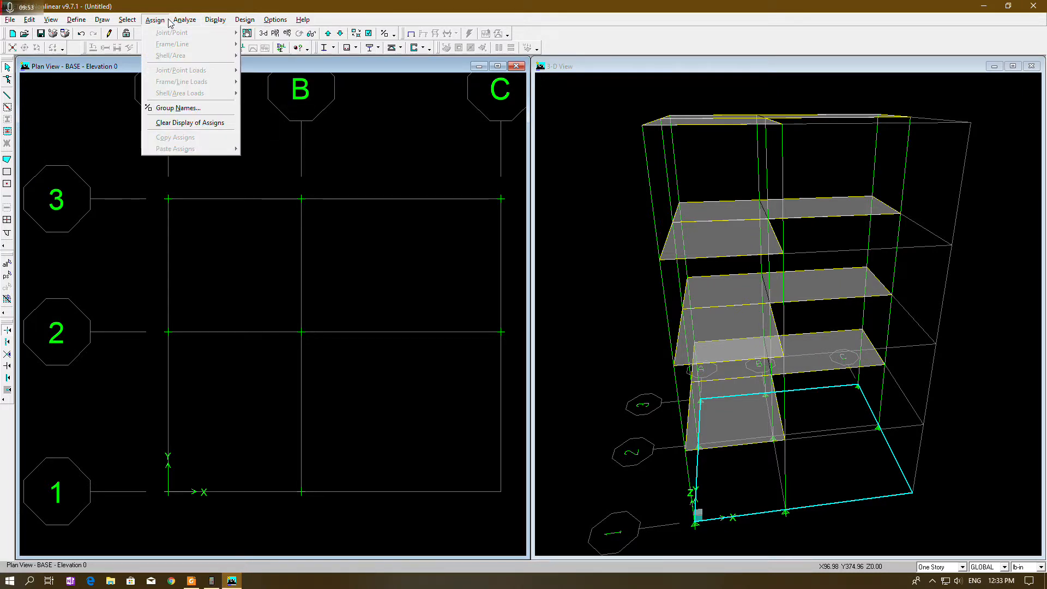
{"action": "mouse_move", "coordinate": [210, 22]}
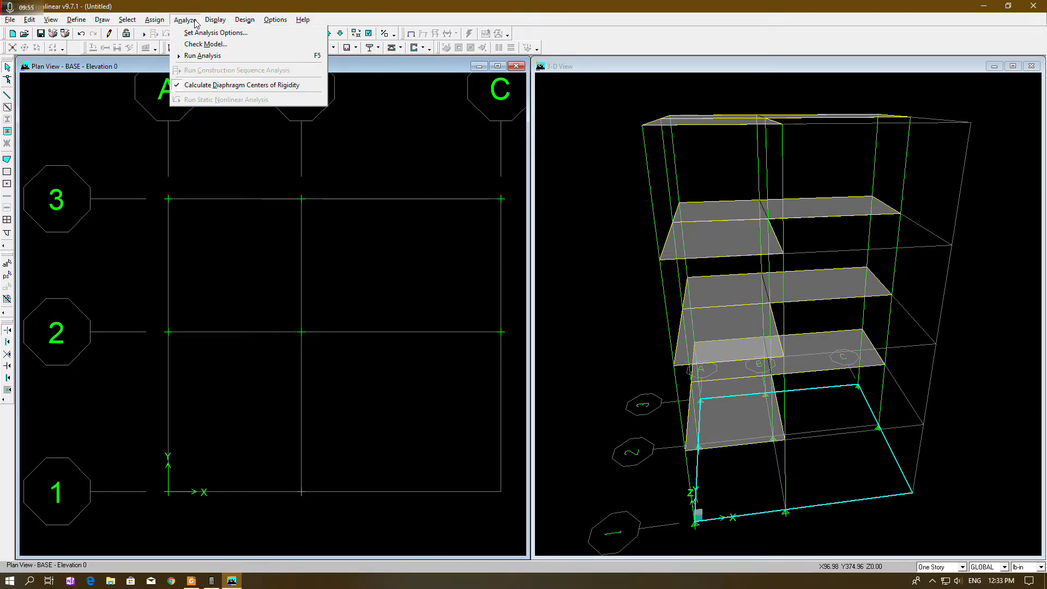
{"action": "mouse_move", "coordinate": [154, 27]}
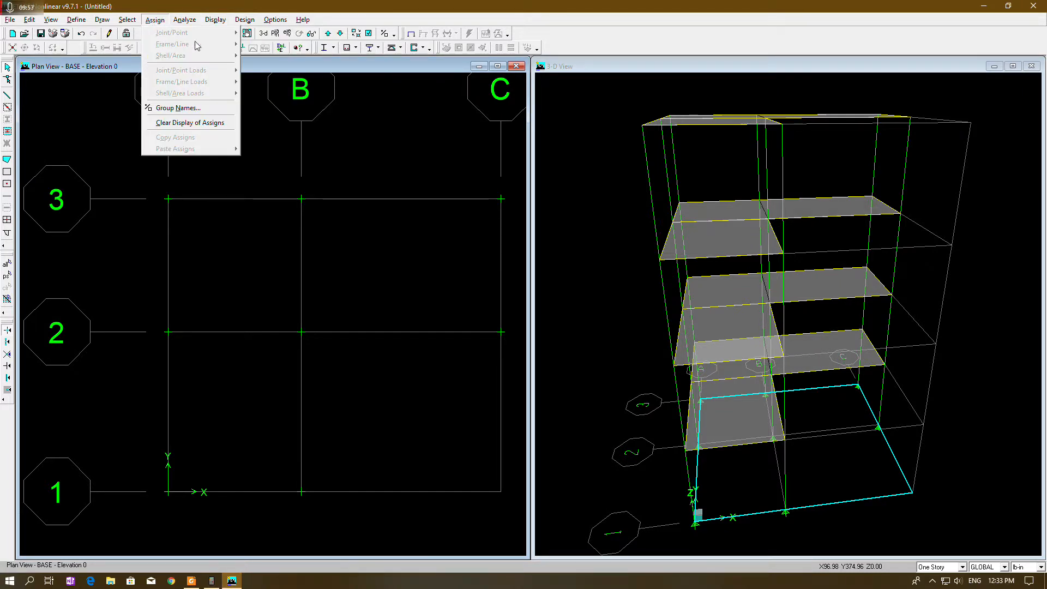
{"action": "left_click", "coordinate": [411, 66]}
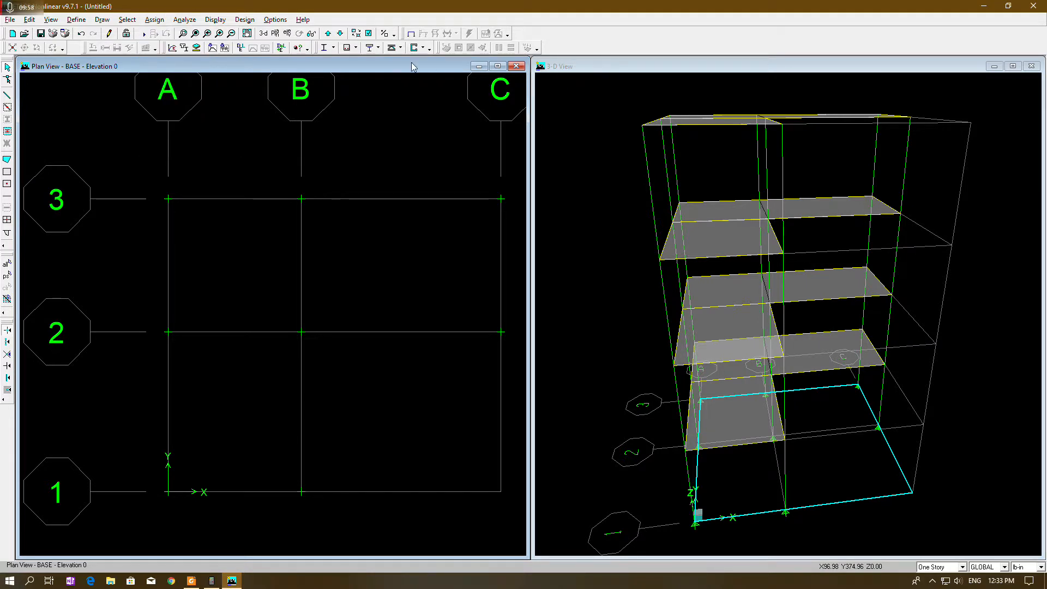
- Raise the plan view to STORY1, apply operations to All Stories and select the three slab panels
{"action": "left_click", "coordinate": [328, 33]}
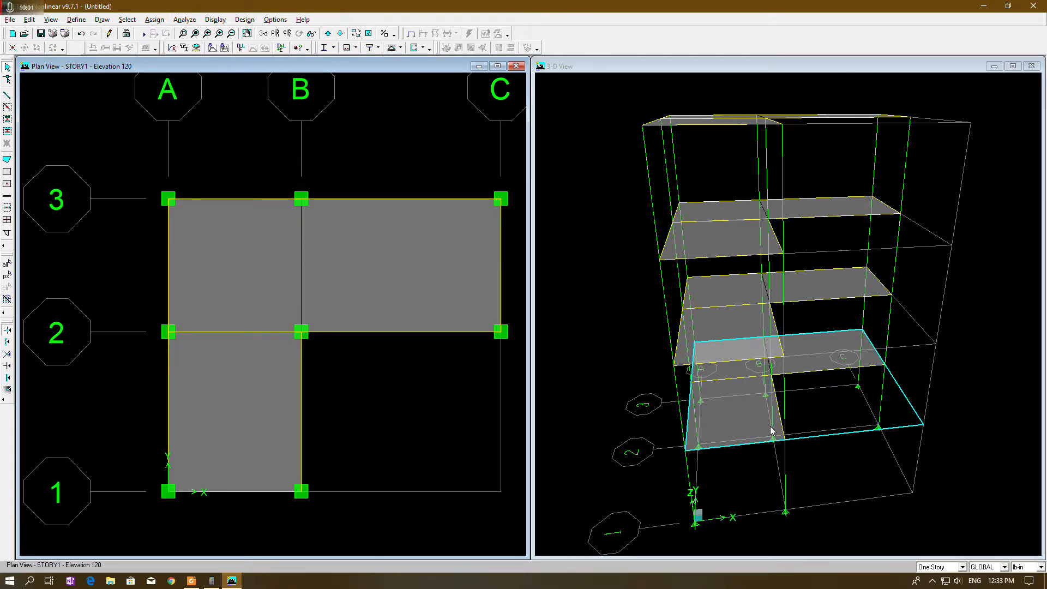
{"action": "left_click", "coordinate": [935, 567]}
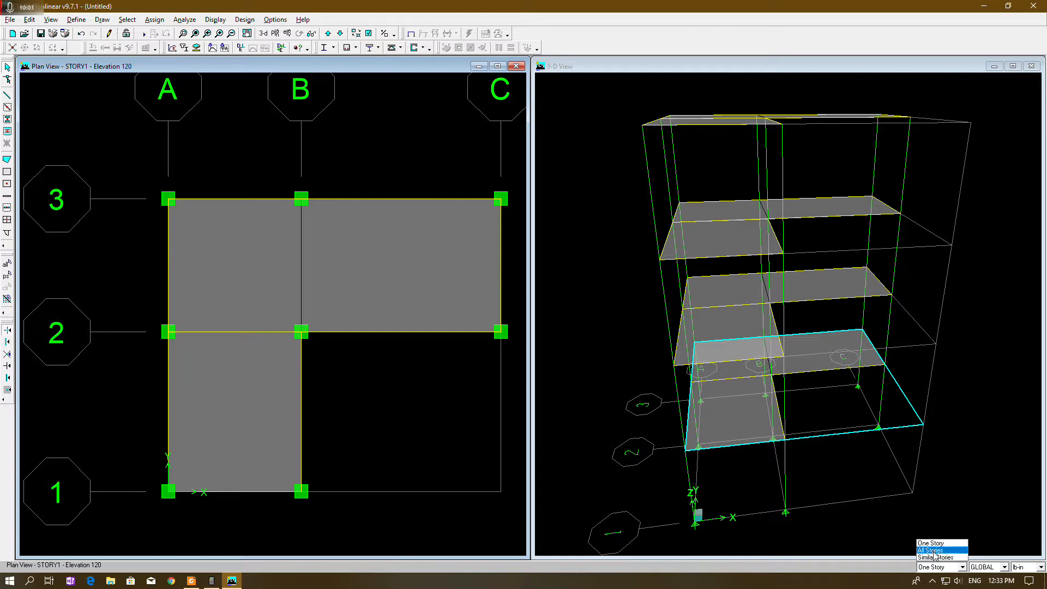
{"action": "left_click", "coordinate": [935, 550]}
{"action": "left_click", "coordinate": [155, 20]}
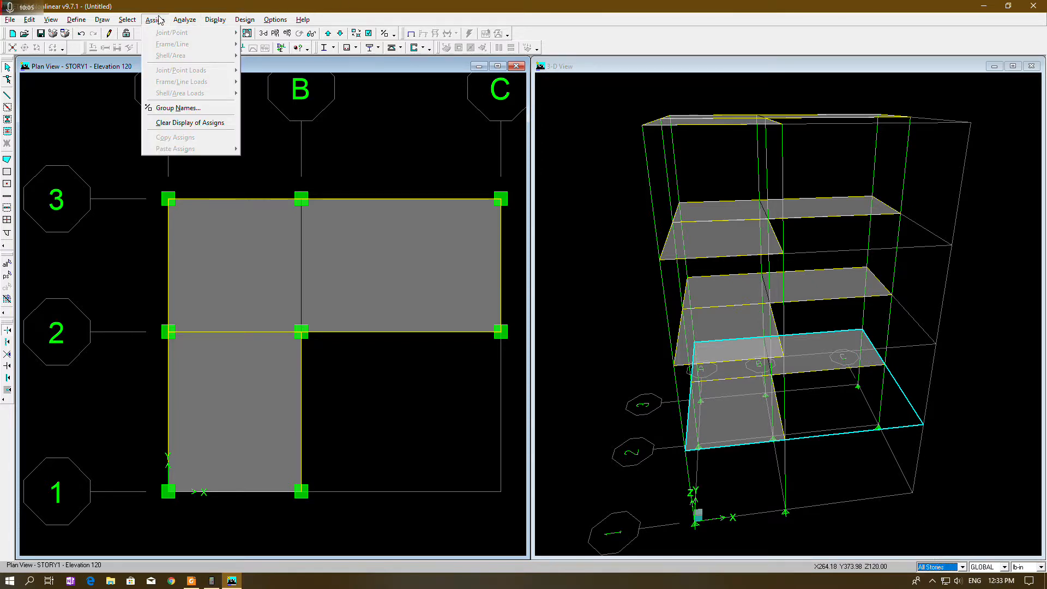
{"action": "left_click", "coordinate": [237, 209]}
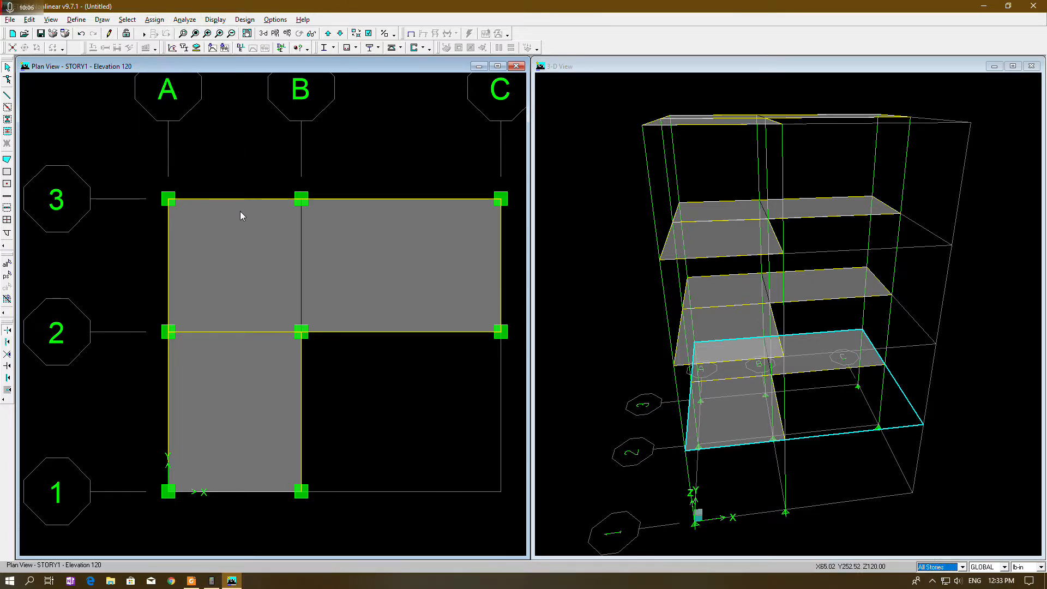
{"action": "left_click", "coordinate": [429, 254]}
{"action": "left_click", "coordinate": [282, 271]}
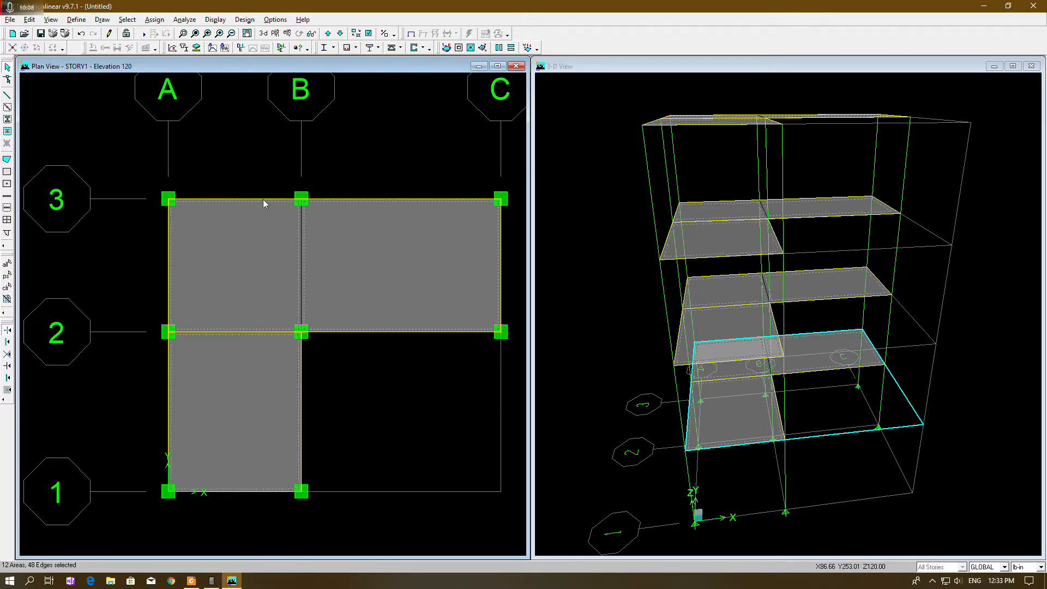
- Set the slabs' floor meshing to Auto Mesh Object into Structural Elements, adding meshing at visible grids and further subdivision by maximum element size
{"action": "left_click", "coordinate": [151, 19]}
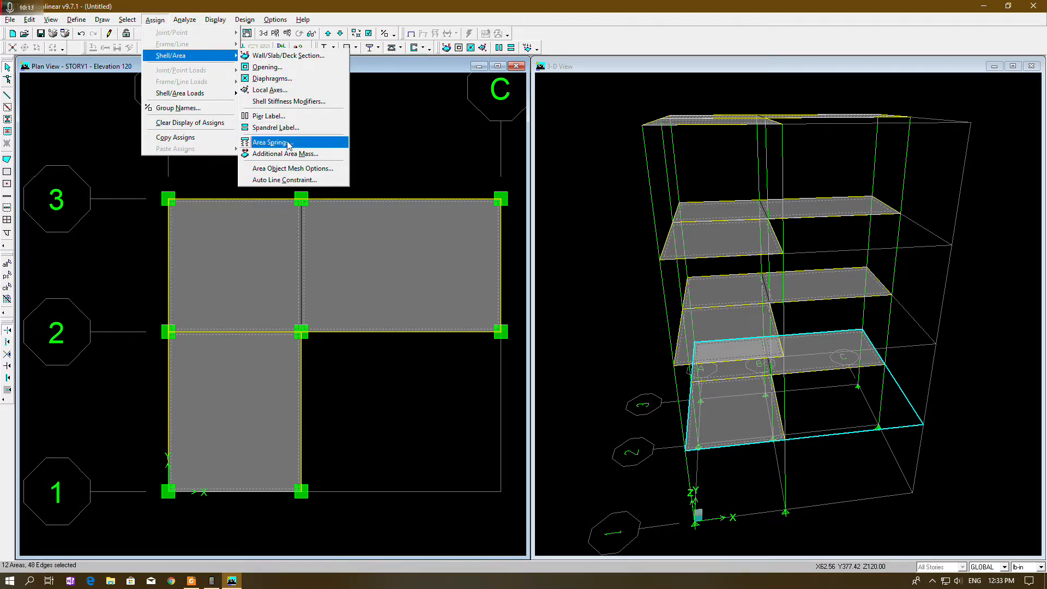
{"action": "left_click", "coordinate": [299, 169]}
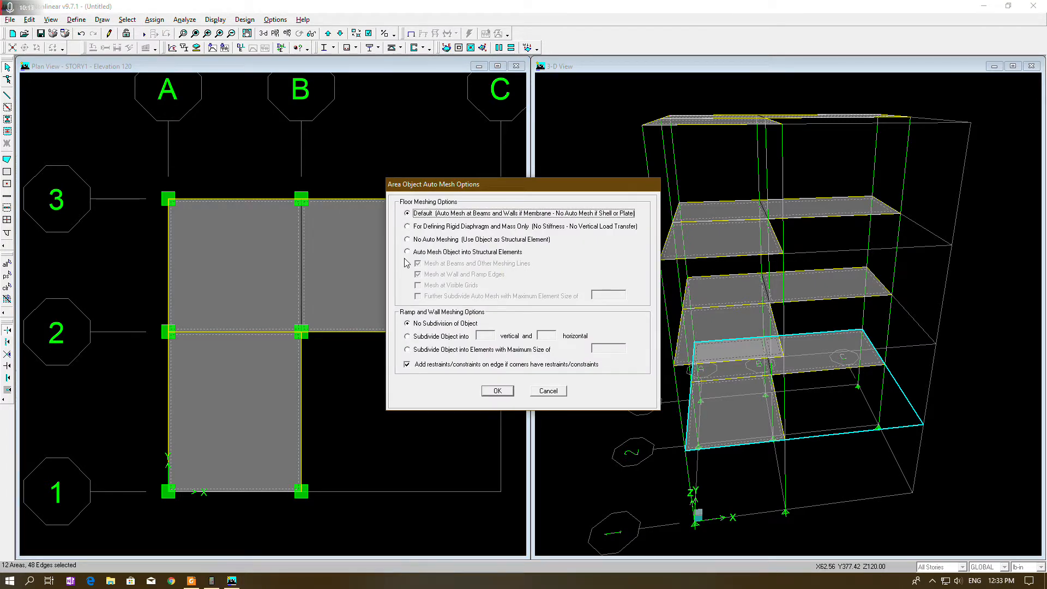
{"action": "left_click", "coordinate": [414, 253]}
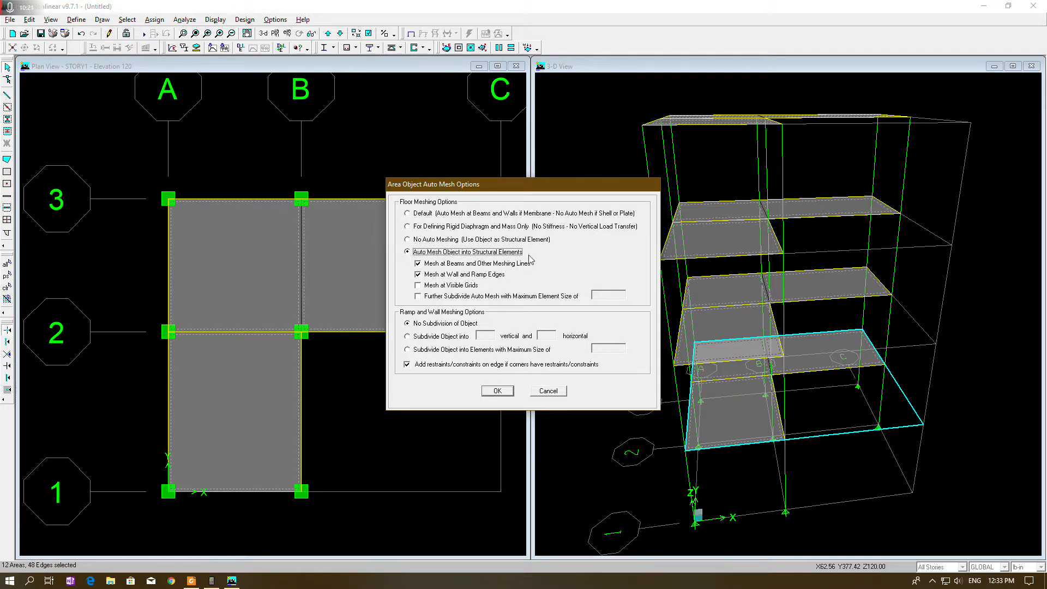
{"action": "left_click", "coordinate": [433, 288]}
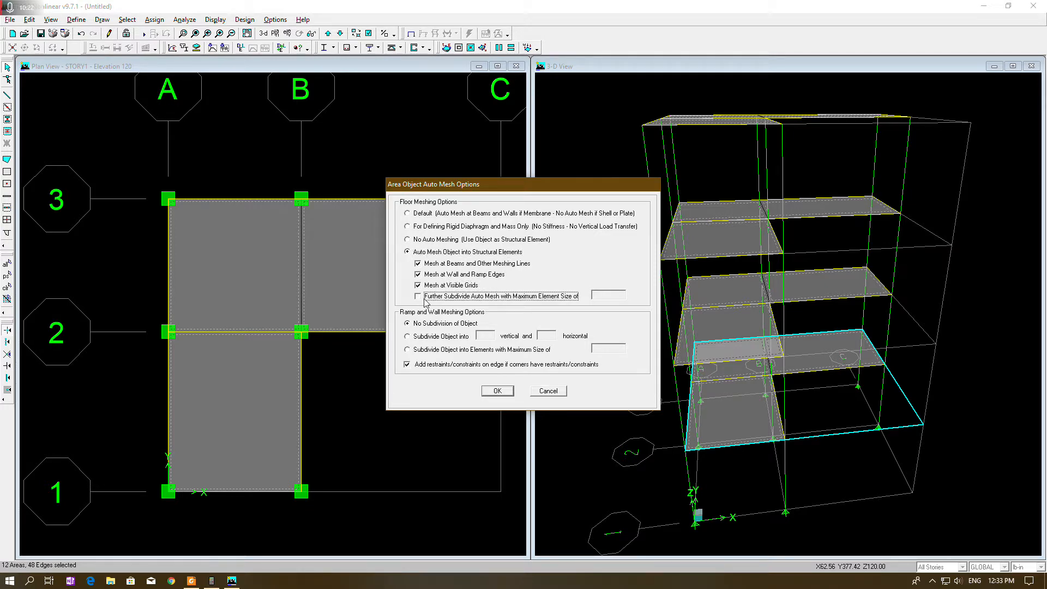
{"action": "left_click", "coordinate": [425, 299]}
- Consult the meshed slab sketch in Foxit Reader, return to ETABS, enter the maximum element size and apply the auto mesh options
{"action": "left_click", "coordinate": [192, 579]}
{"action": "scroll", "coordinate": [531, 327], "scroll_direction": "up", "scroll_amount": 10}
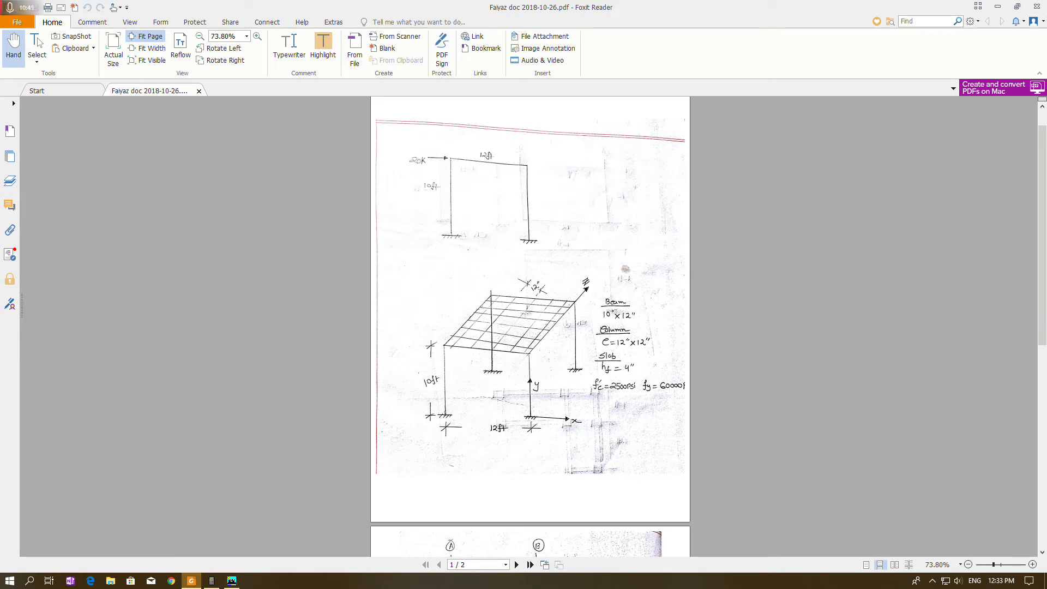
{"action": "left_click", "coordinate": [997, 6]}
{"action": "left_click", "coordinate": [608, 295]}
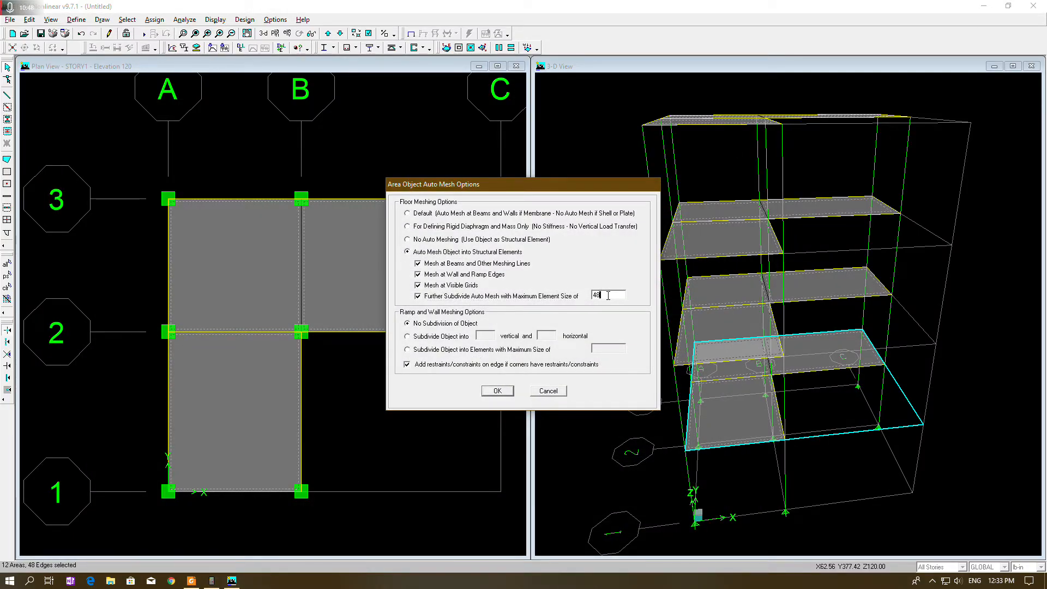
{"action": "key", "text": "BackSpace"}
{"action": "key", "text": "BackSpace"}
{"action": "left_click", "coordinate": [501, 392]}
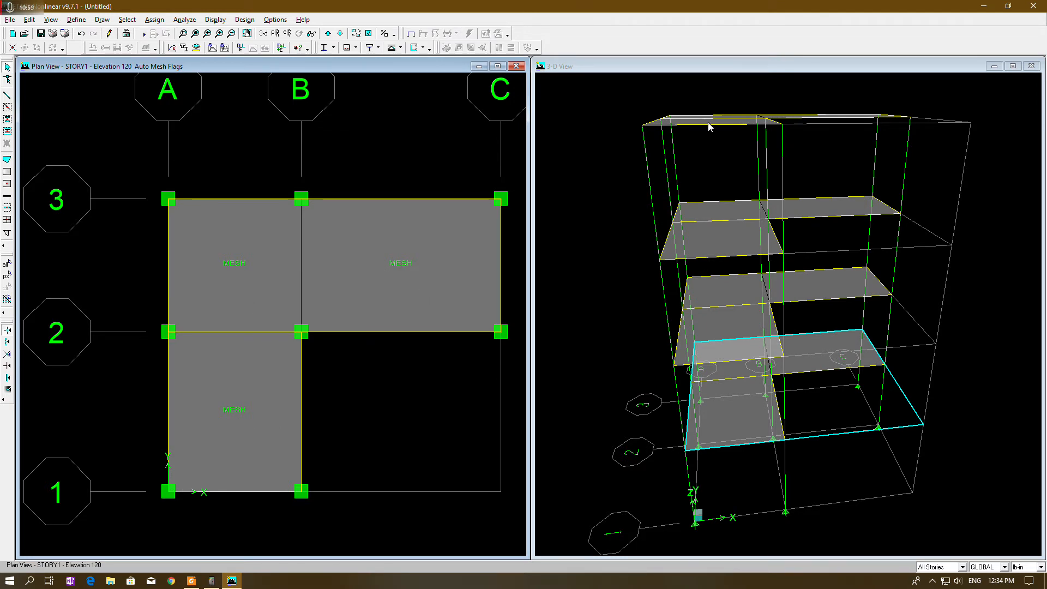
- Rotate the 3-D model to inspect the slabs on all stories from above
{"action": "left_click", "coordinate": [643, 71]}
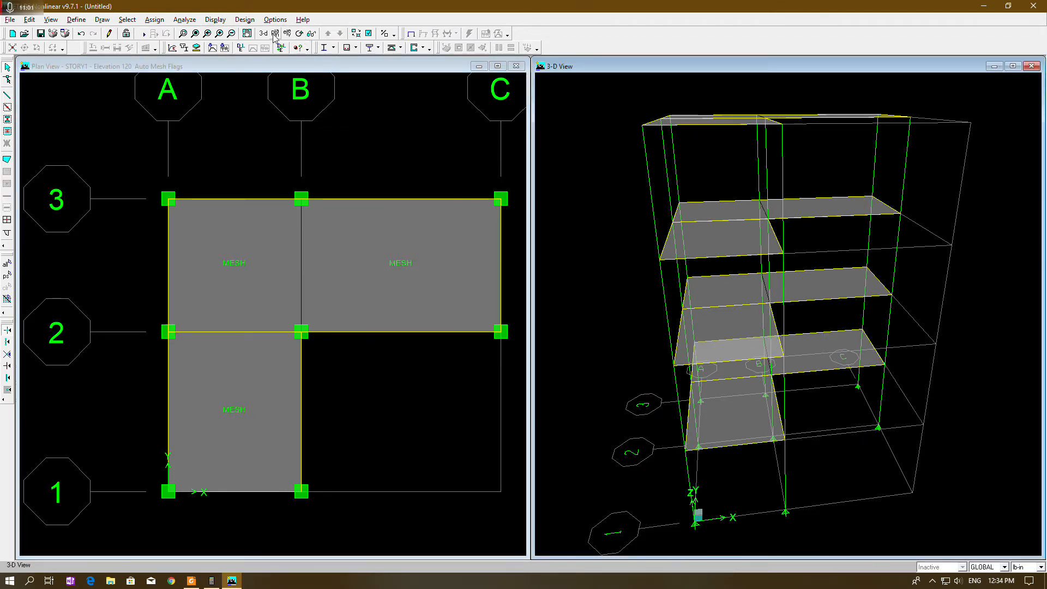
{"action": "left_click_drag", "start_coordinate": [808, 284], "coordinate": [780, 355]}
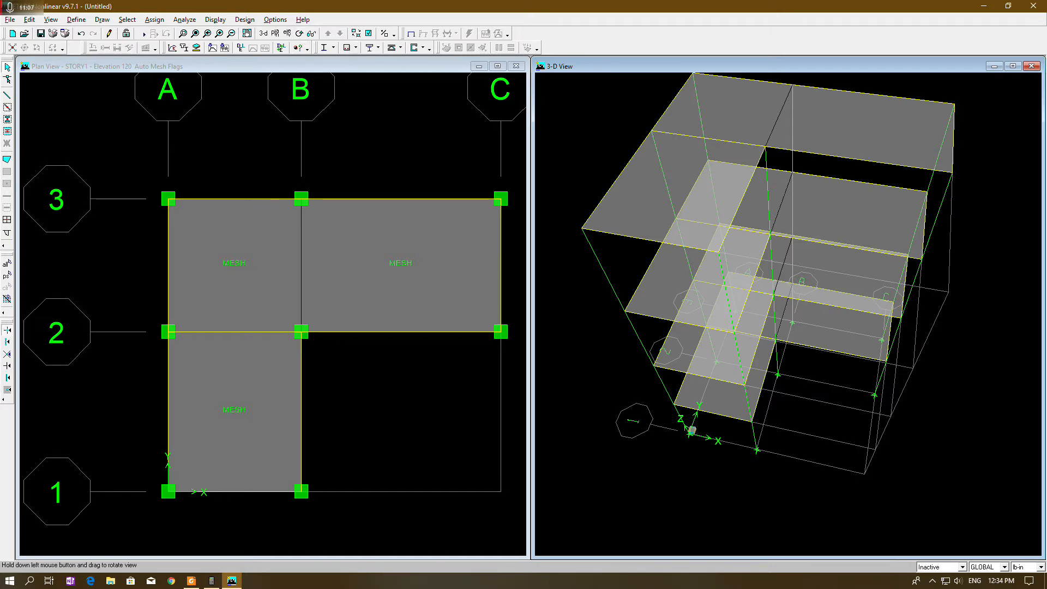
{"action": "left_click_drag", "start_coordinate": [575, 112], "coordinate": [607, 97]}
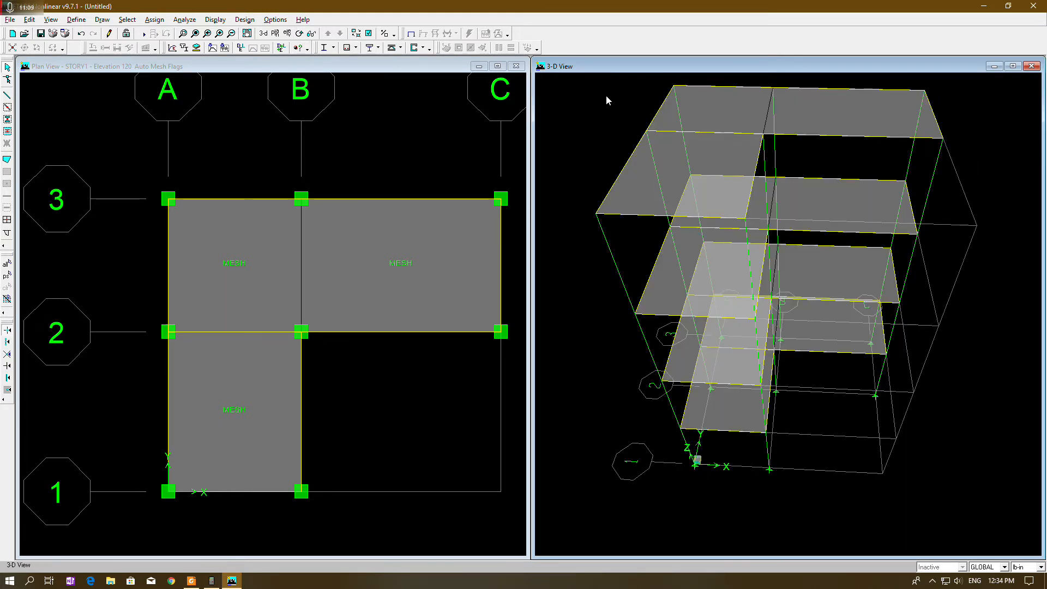